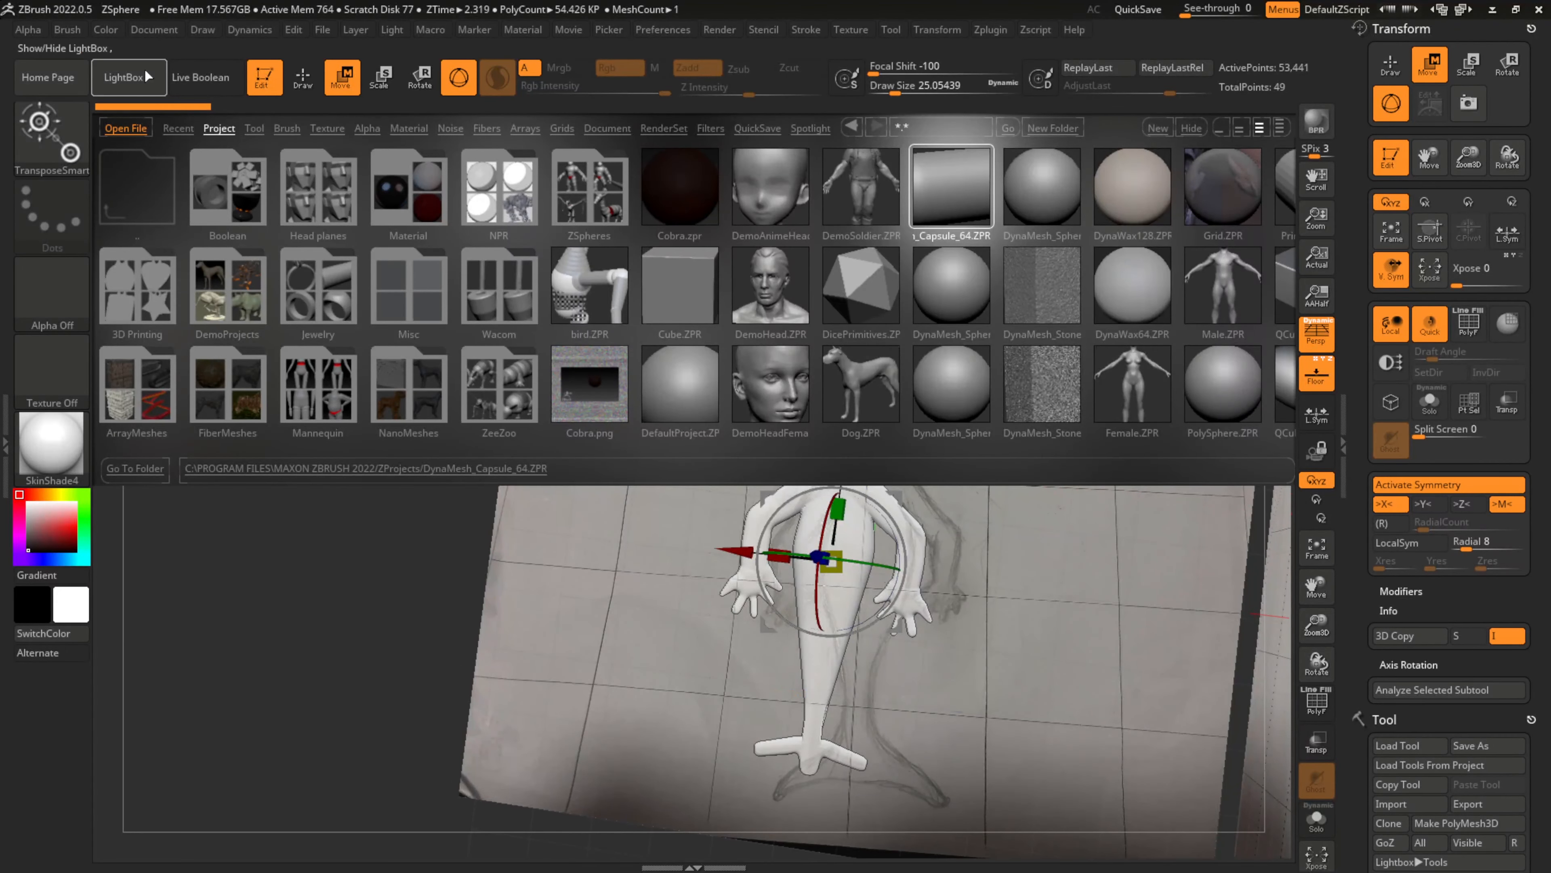
Open the ZSphere.ZPR starter project
left_click(133, 74)
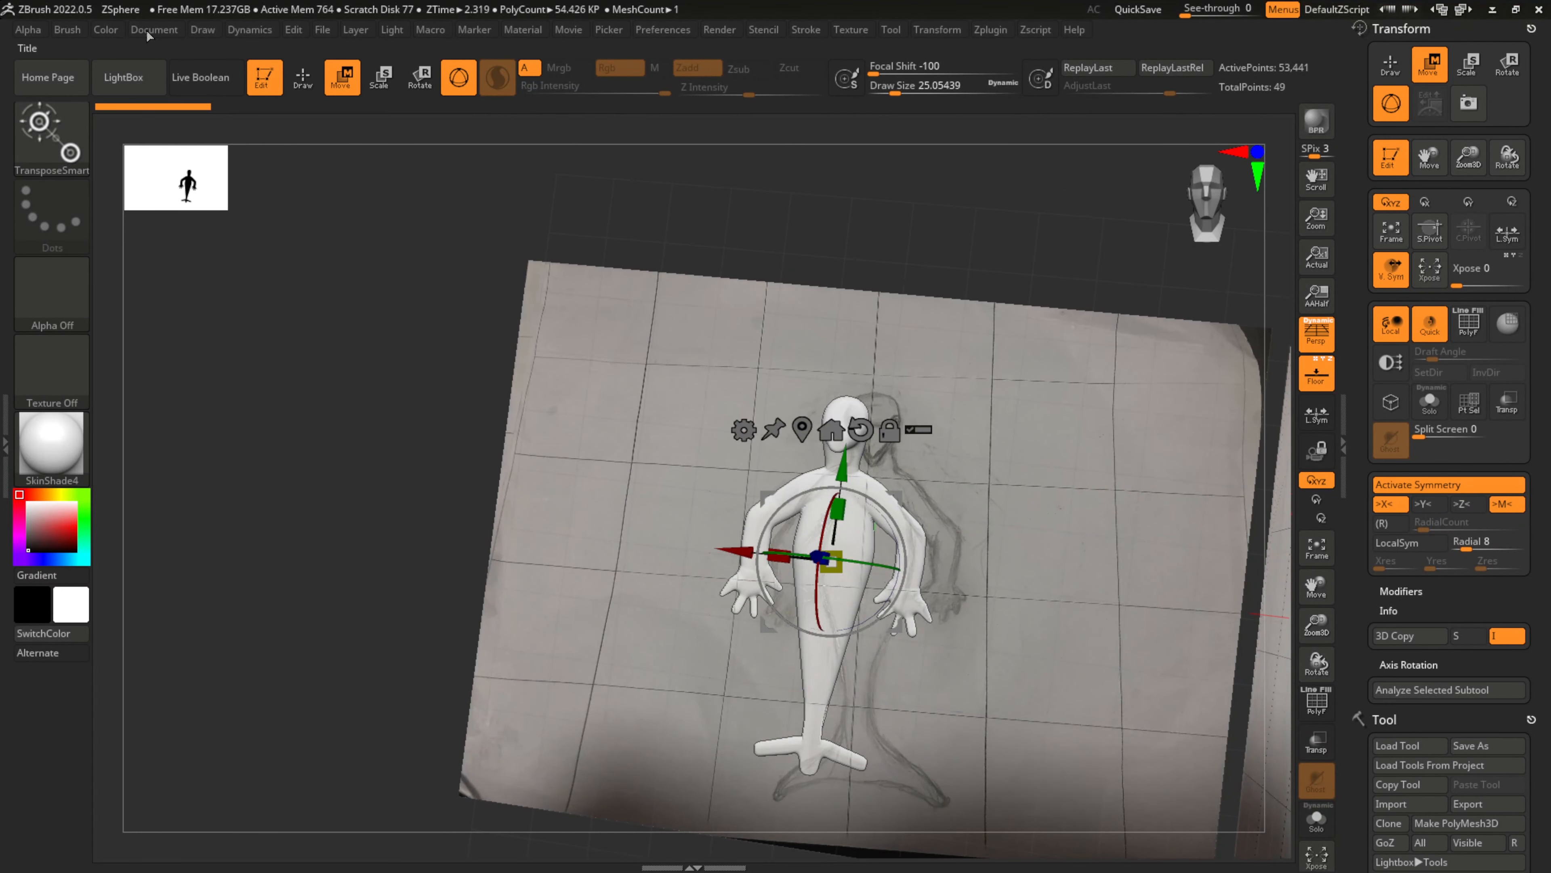
left_click(125, 76)
scroll(923, 271, "right", 5)
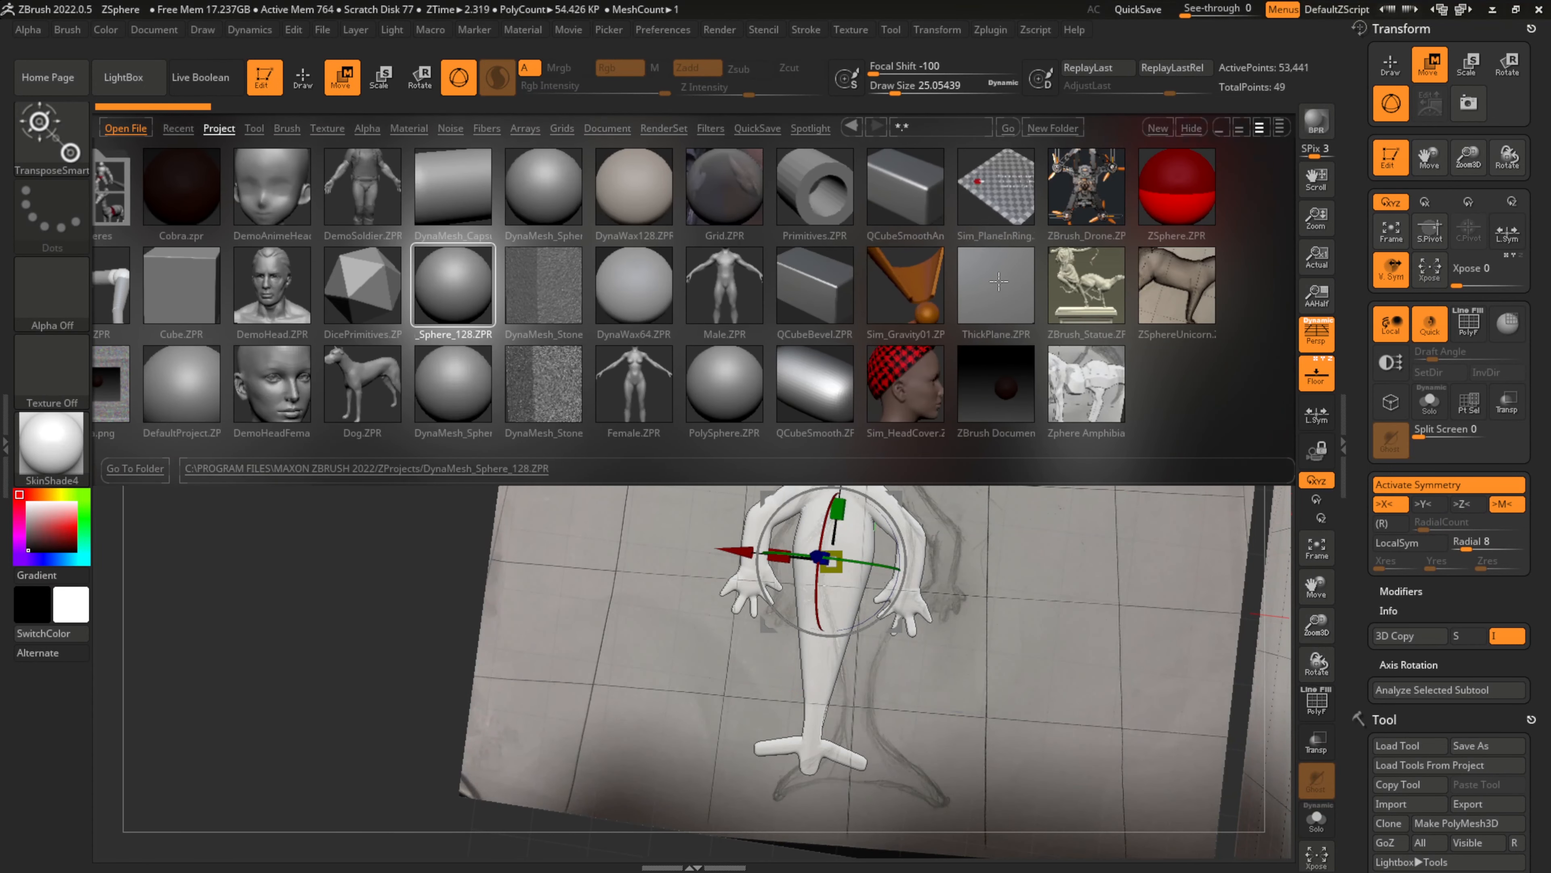
double_click(1149, 205)
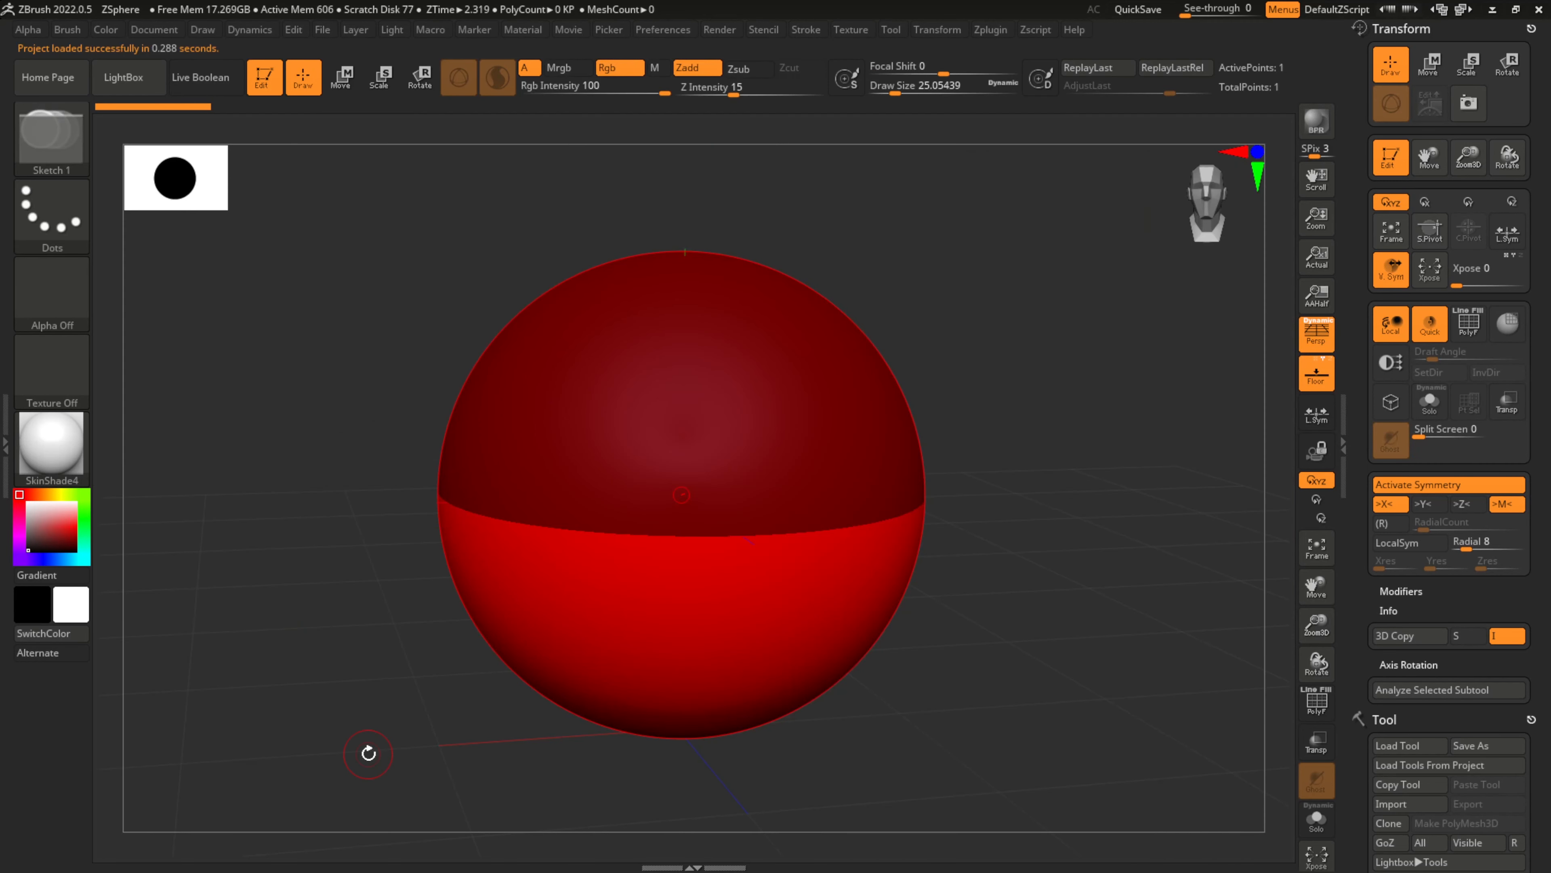
Load the creature sketch as the Front-Back reference image behind the ZSphere
mouse_move(495, 606)
right_mouse_down("ctrl")
mouse_move(633, 558)
mouse_move(490, 589)
right_mouse_up("ctrl")
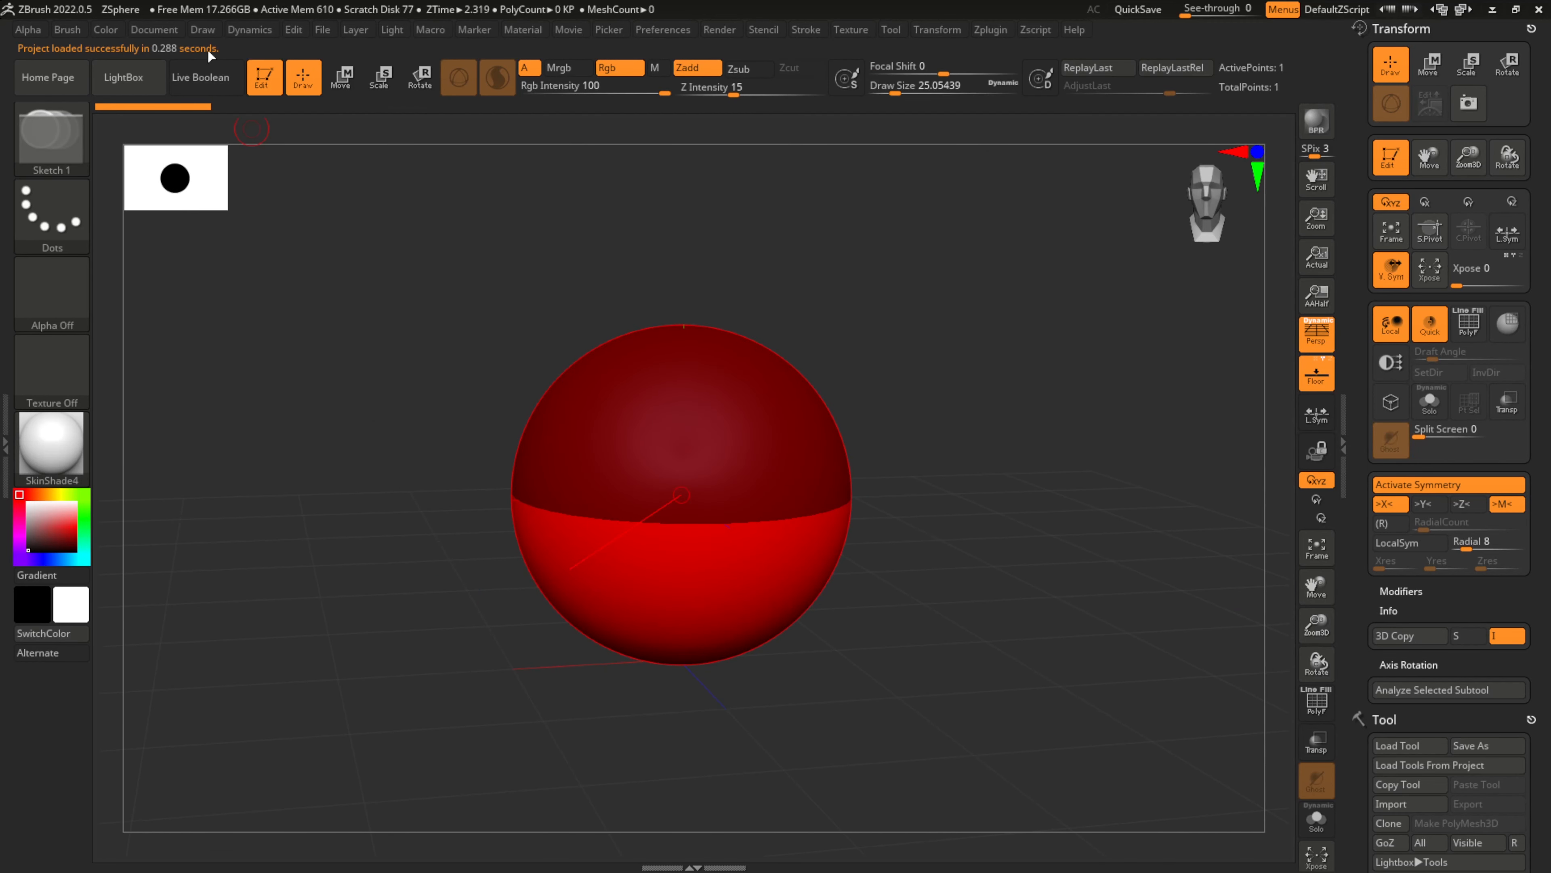
left_click(203, 29)
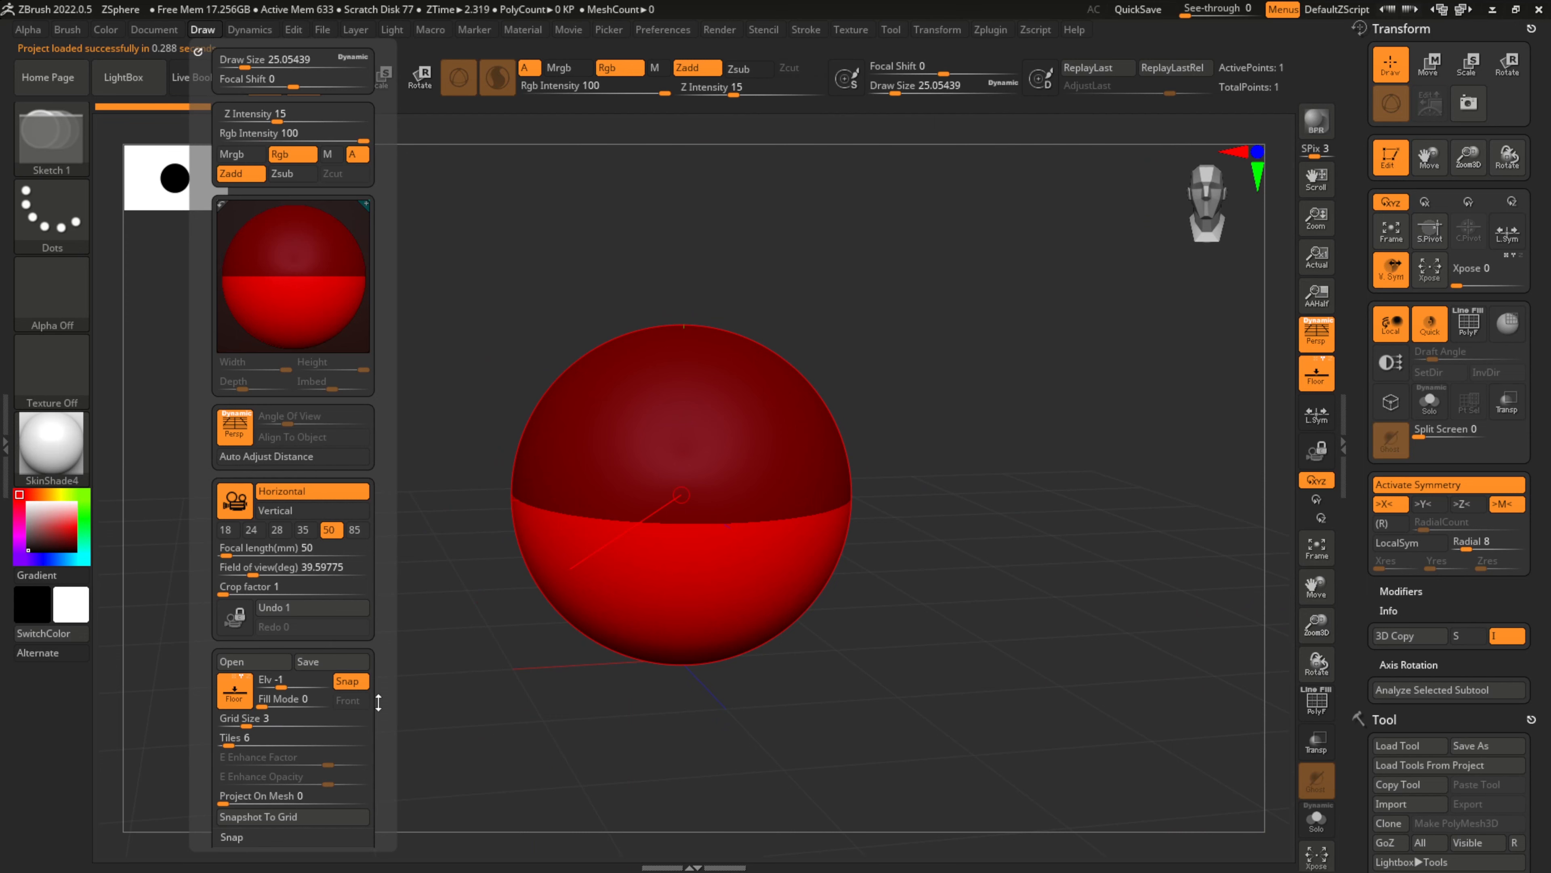
scroll(384, 675, "down", 2)
scroll(383, 674, "down", 3)
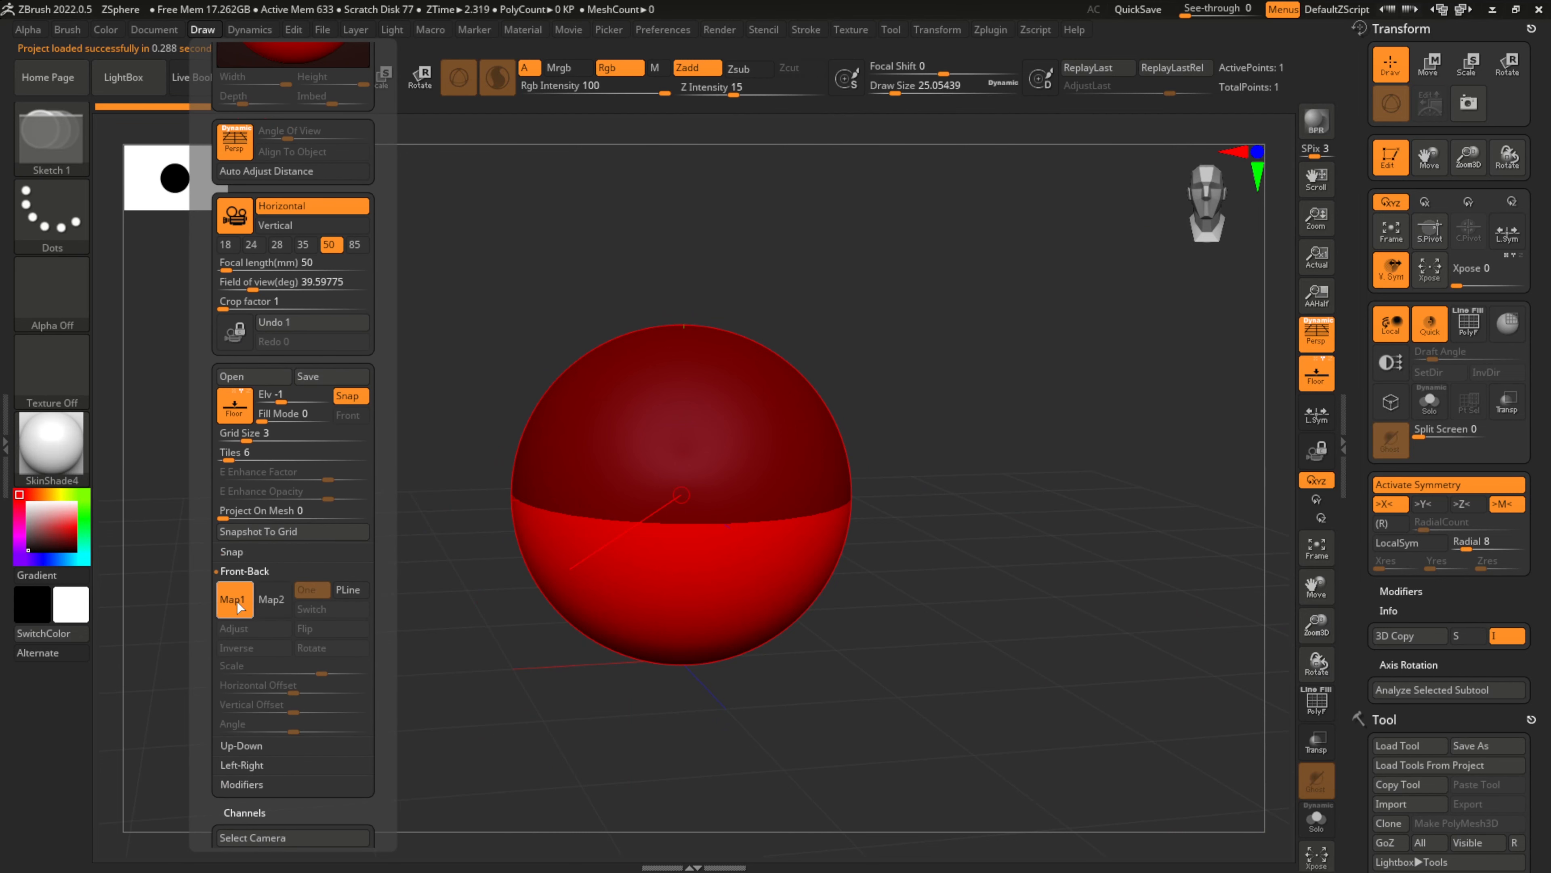
left_click(269, 599)
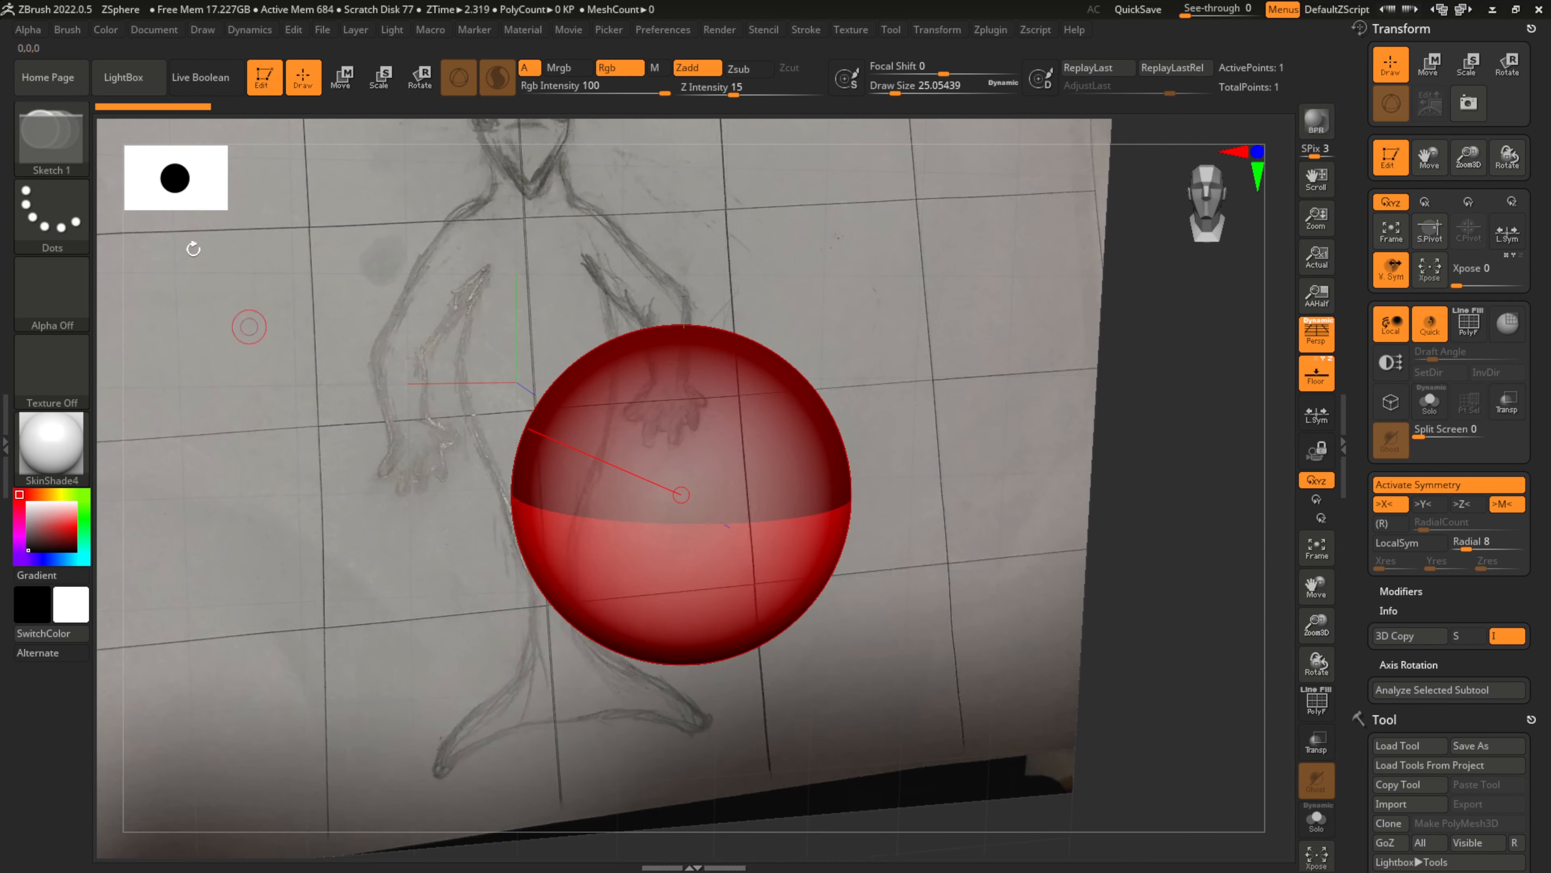
Import the creature sketch as the Left-Right reference image
left_click(116, 79)
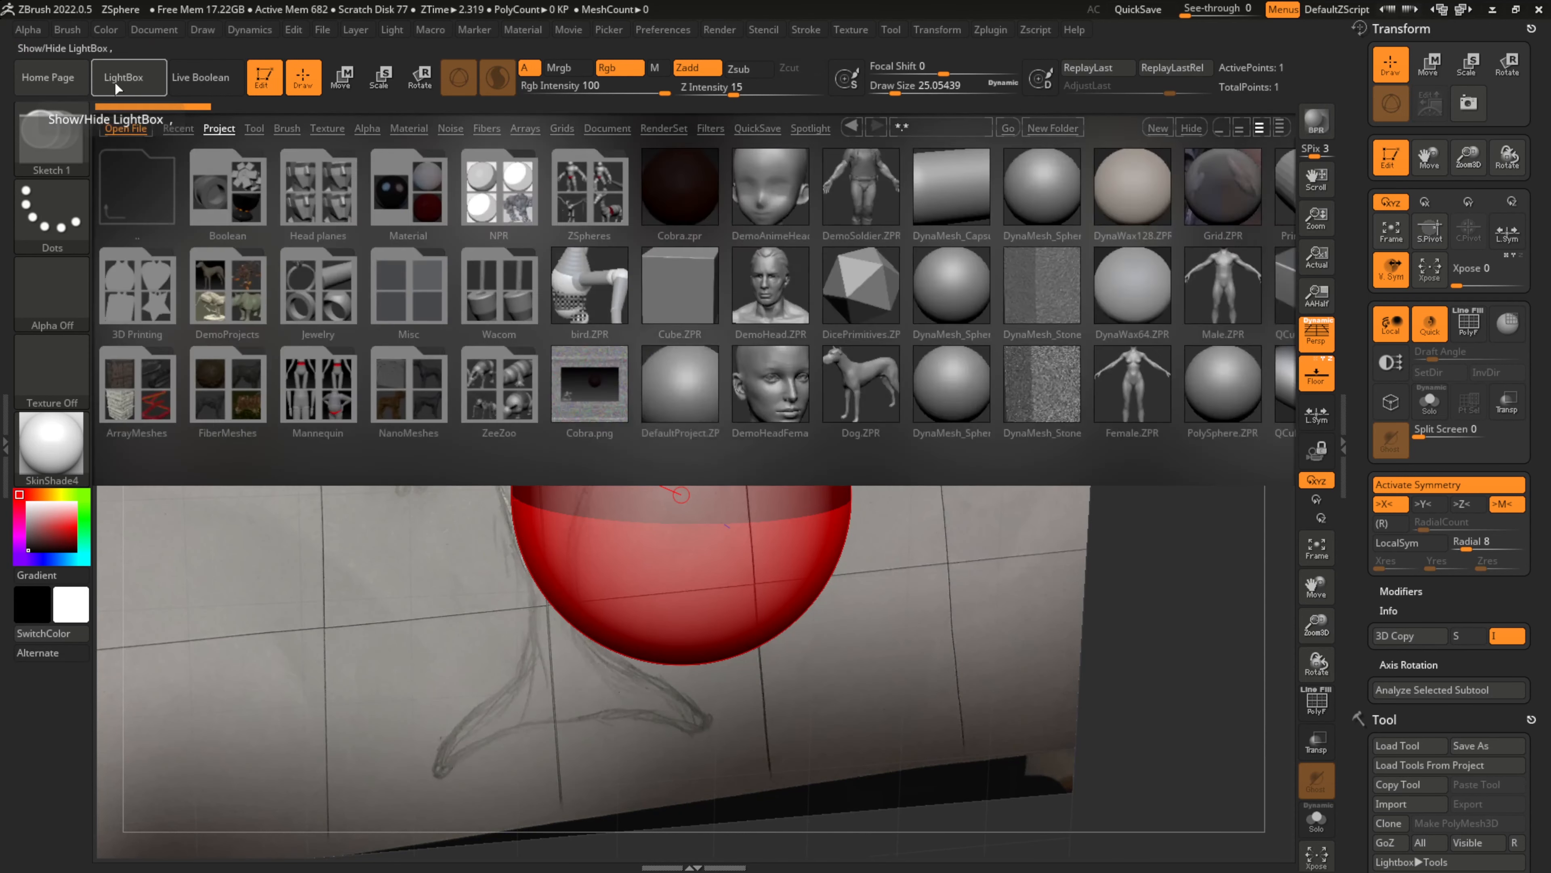
left_click(119, 78)
left_click(203, 30)
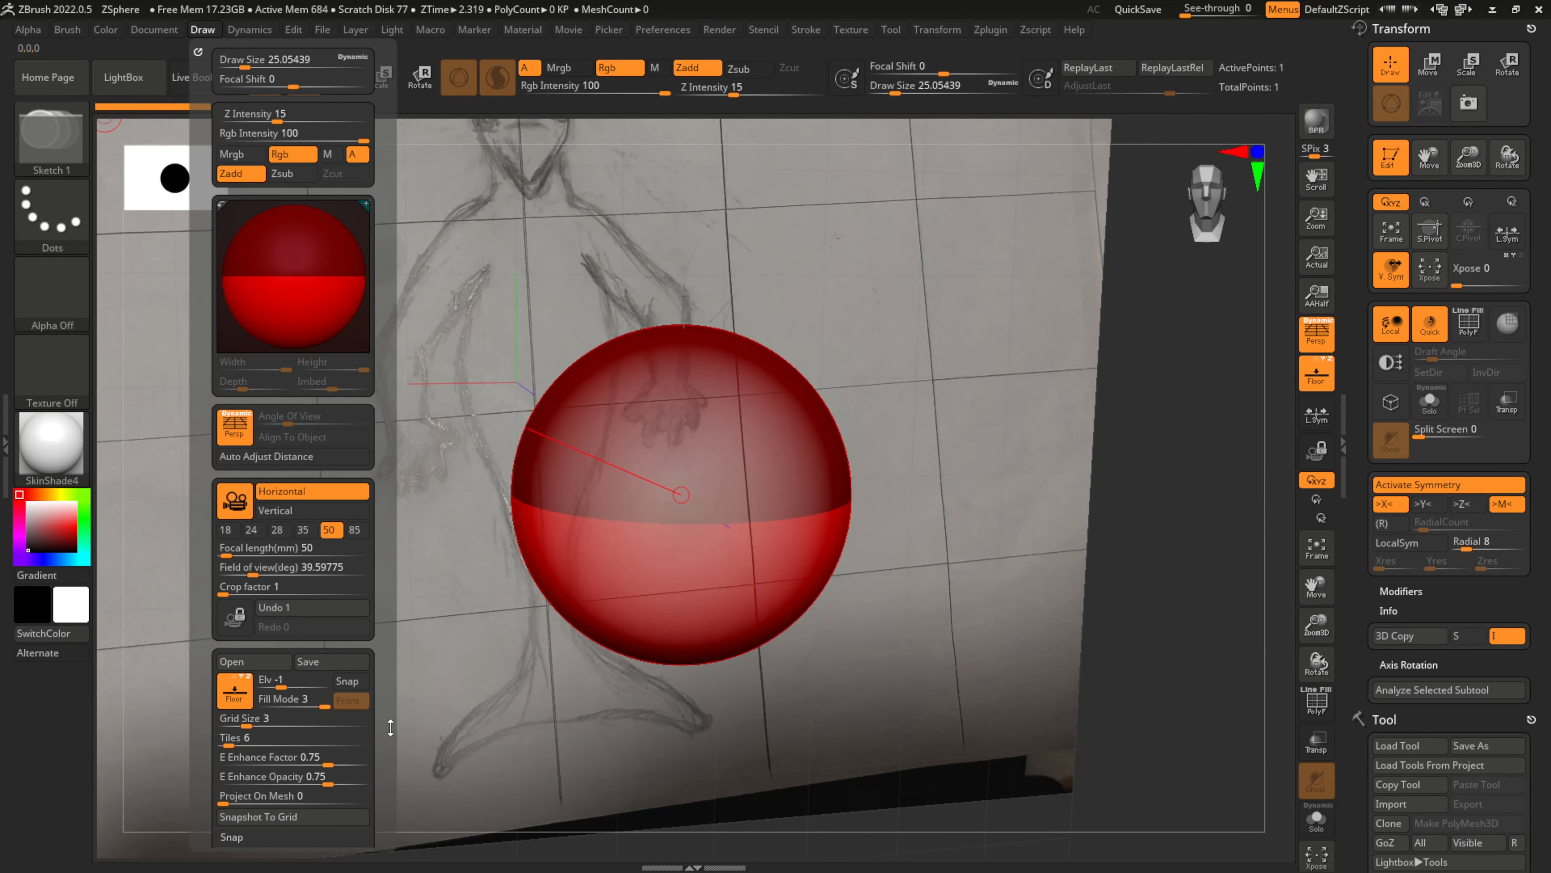
scroll(390, 728, "down", 5)
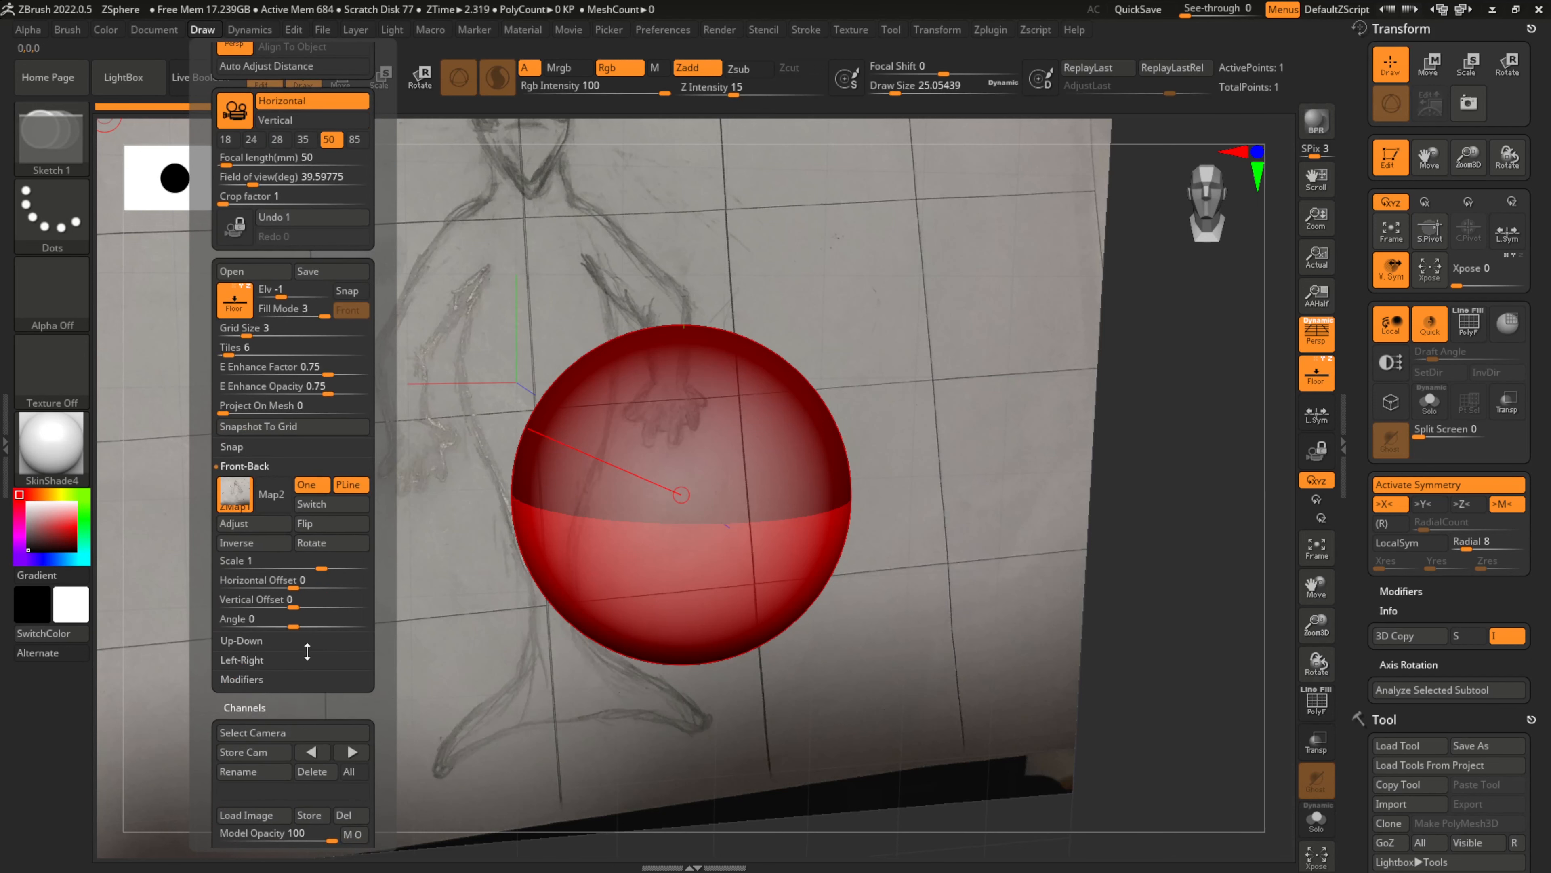
left_click(244, 660)
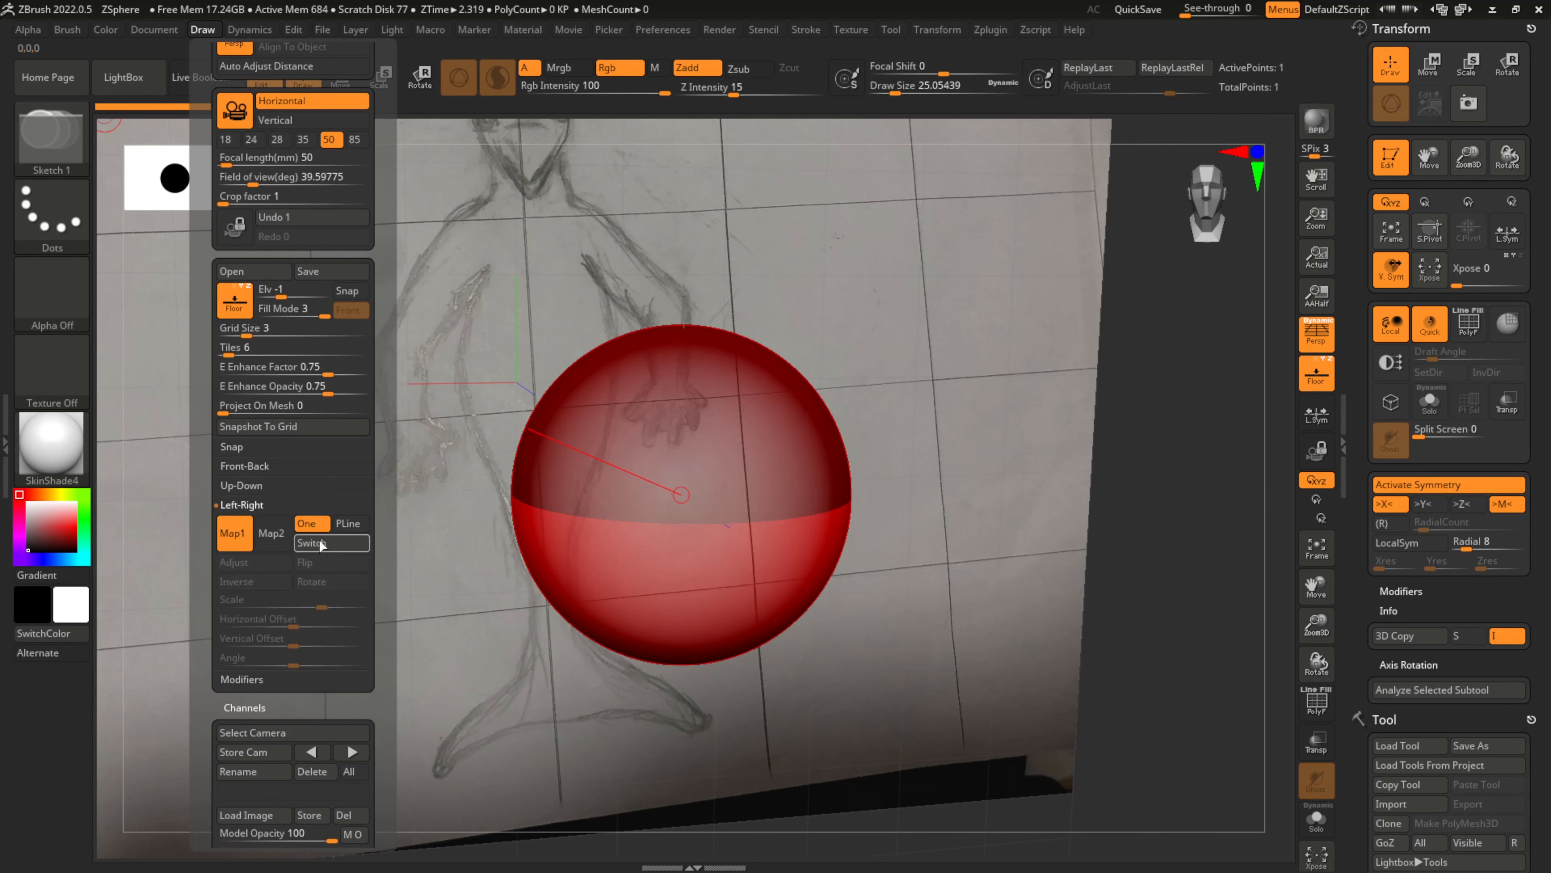
left_click(239, 530)
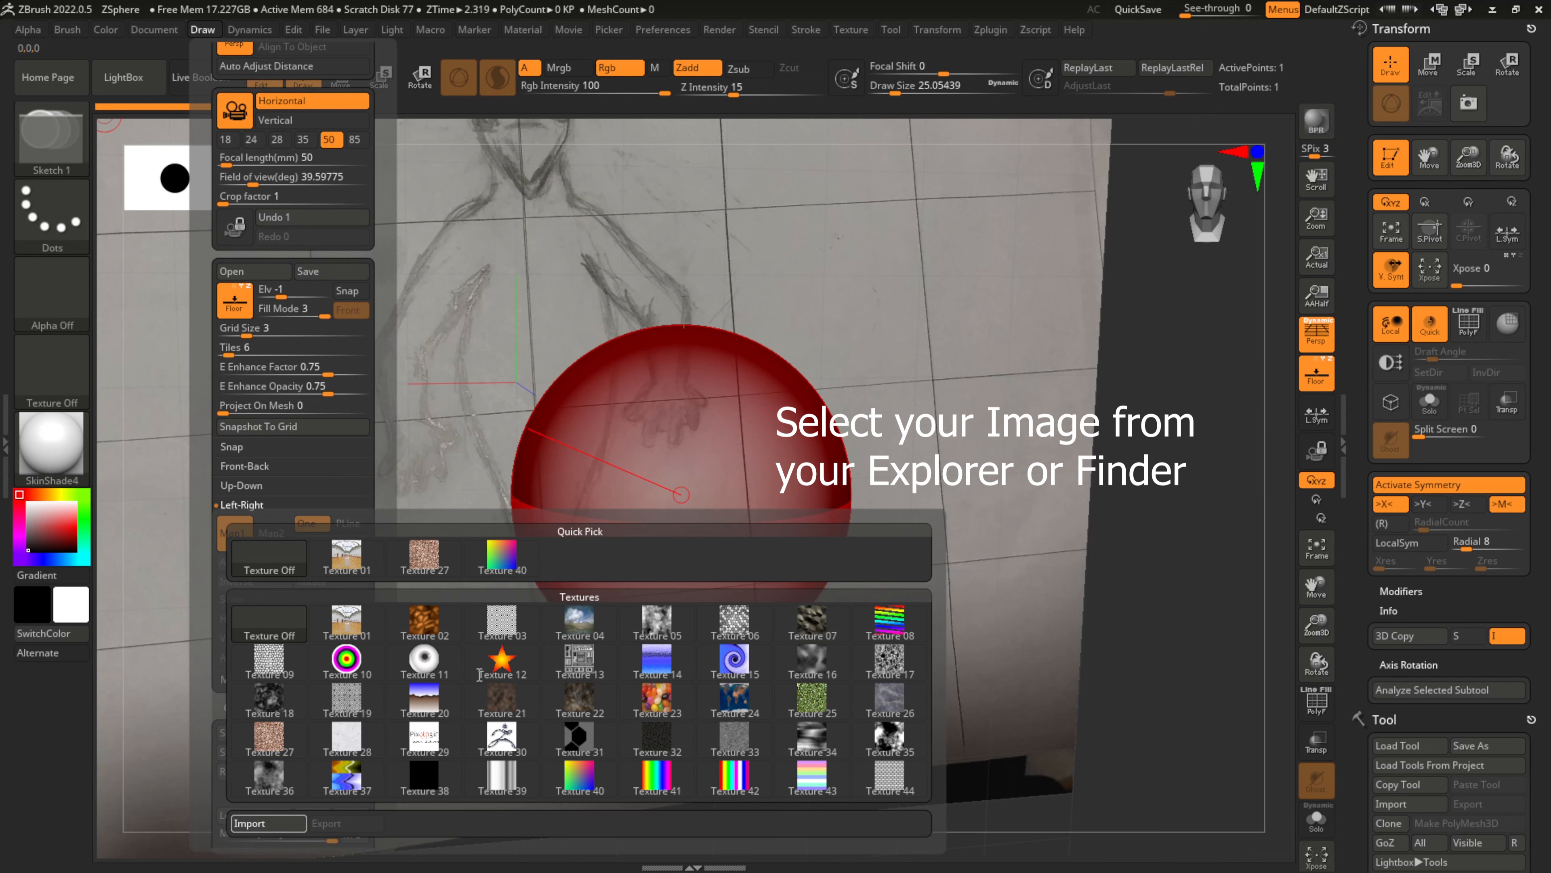
double_click(894, 216)
Scale down the root ZSphere until it roughly matches the width of the sketched torso in the front view
mouse_move(1001, 544)
left_mouse_down()
mouse_move(1046, 546)
mouse_move(1029, 526)
mouse_move(1076, 537)
left_mouse_up()
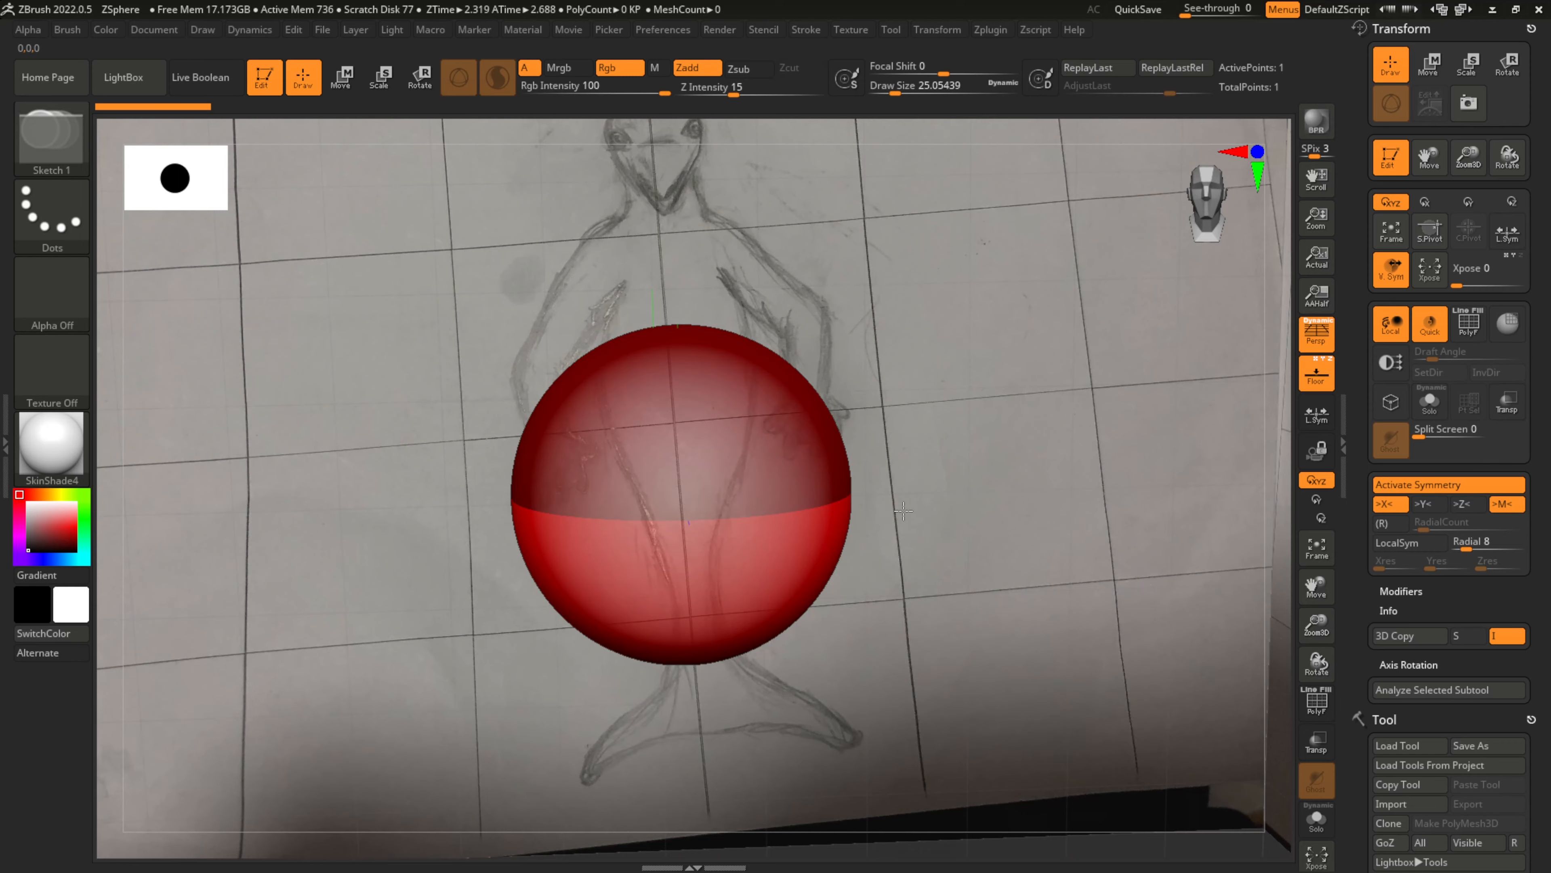
left_click_drag(903, 511, 896, 507)
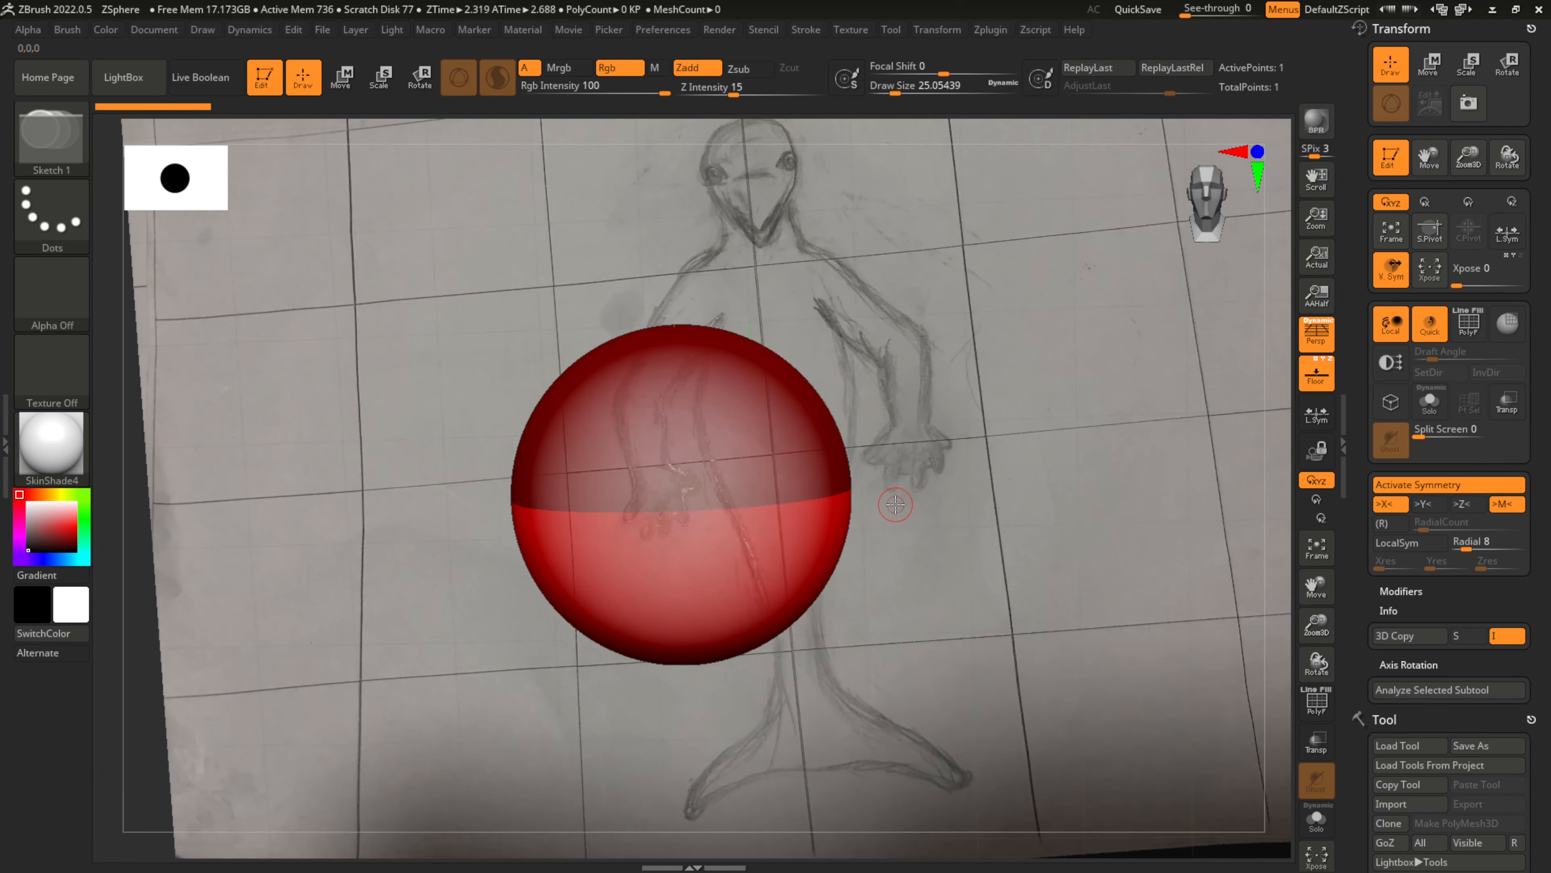
left_click(1265, 147)
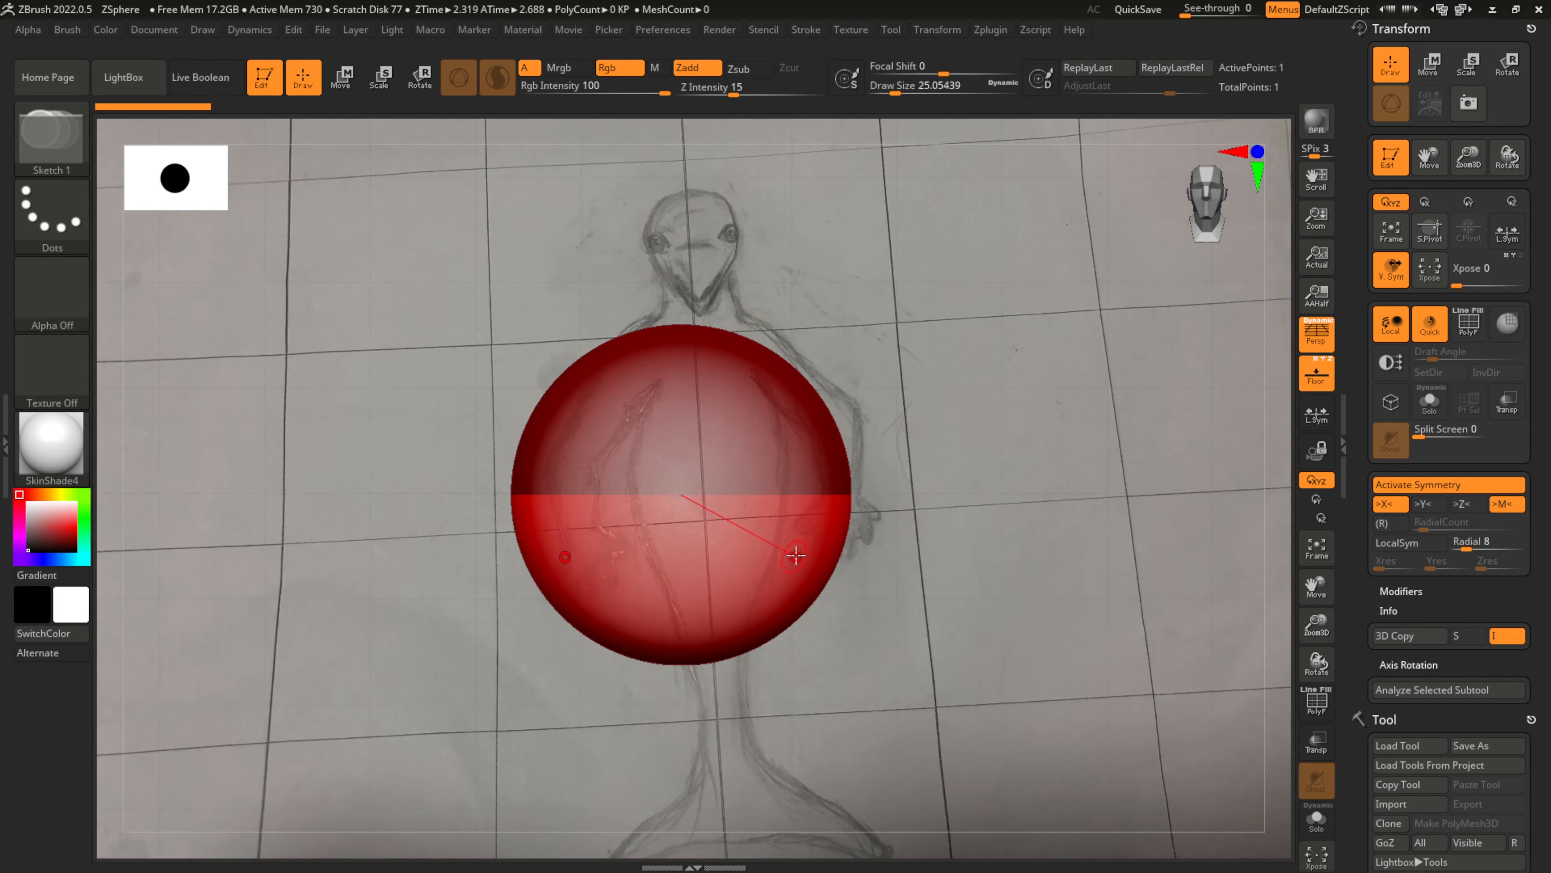
key("e")
left_click_drag(571, 496, 298, 480)
left_click_drag(703, 492, 324, 455)
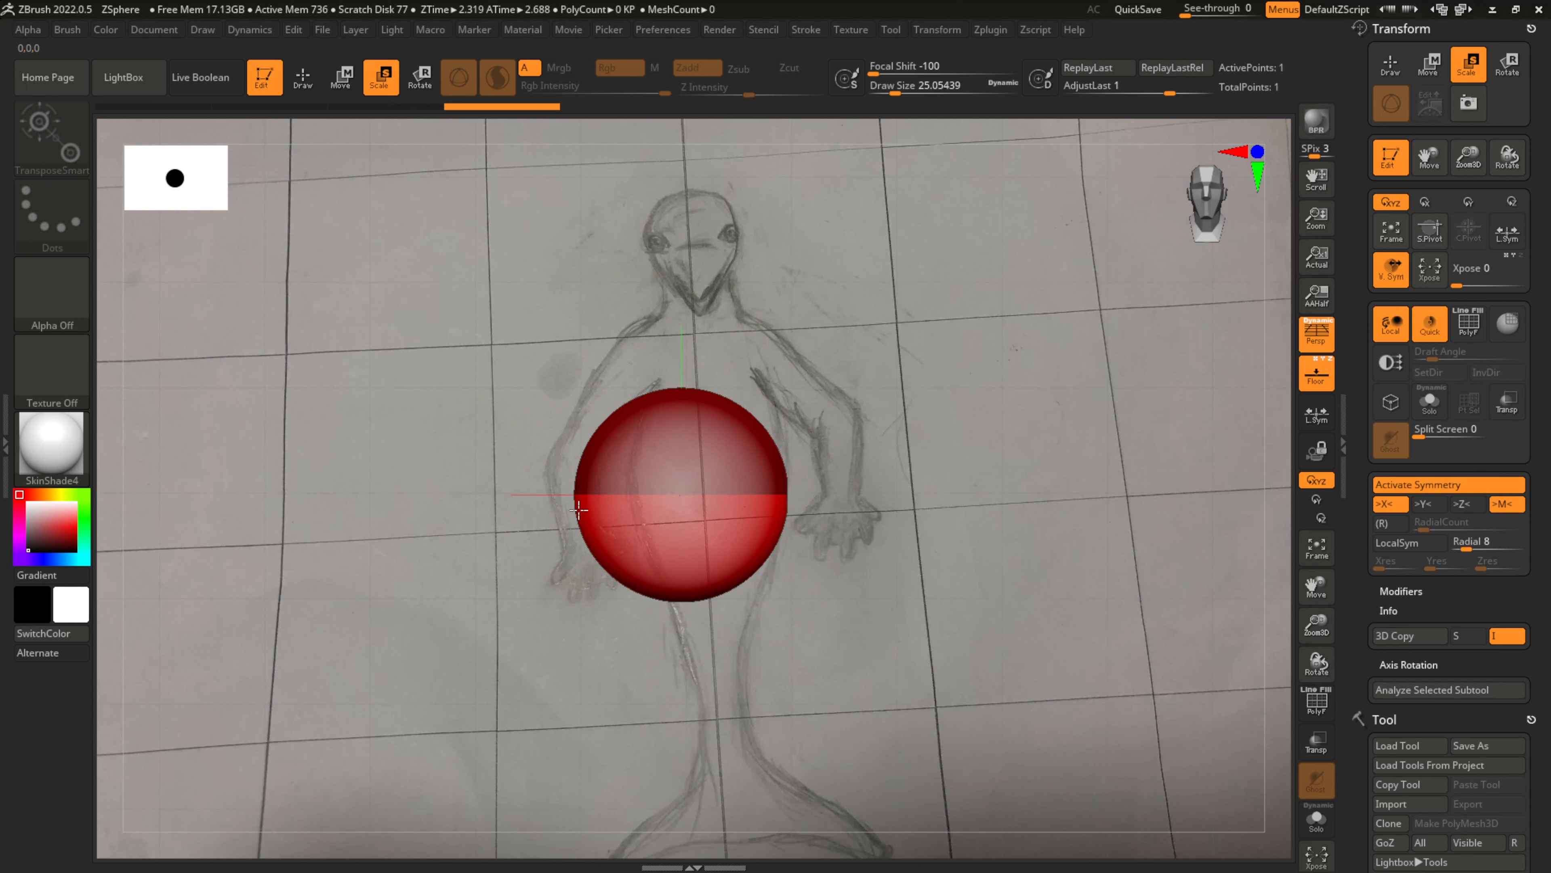
left_click_drag(648, 488, 770, 454)
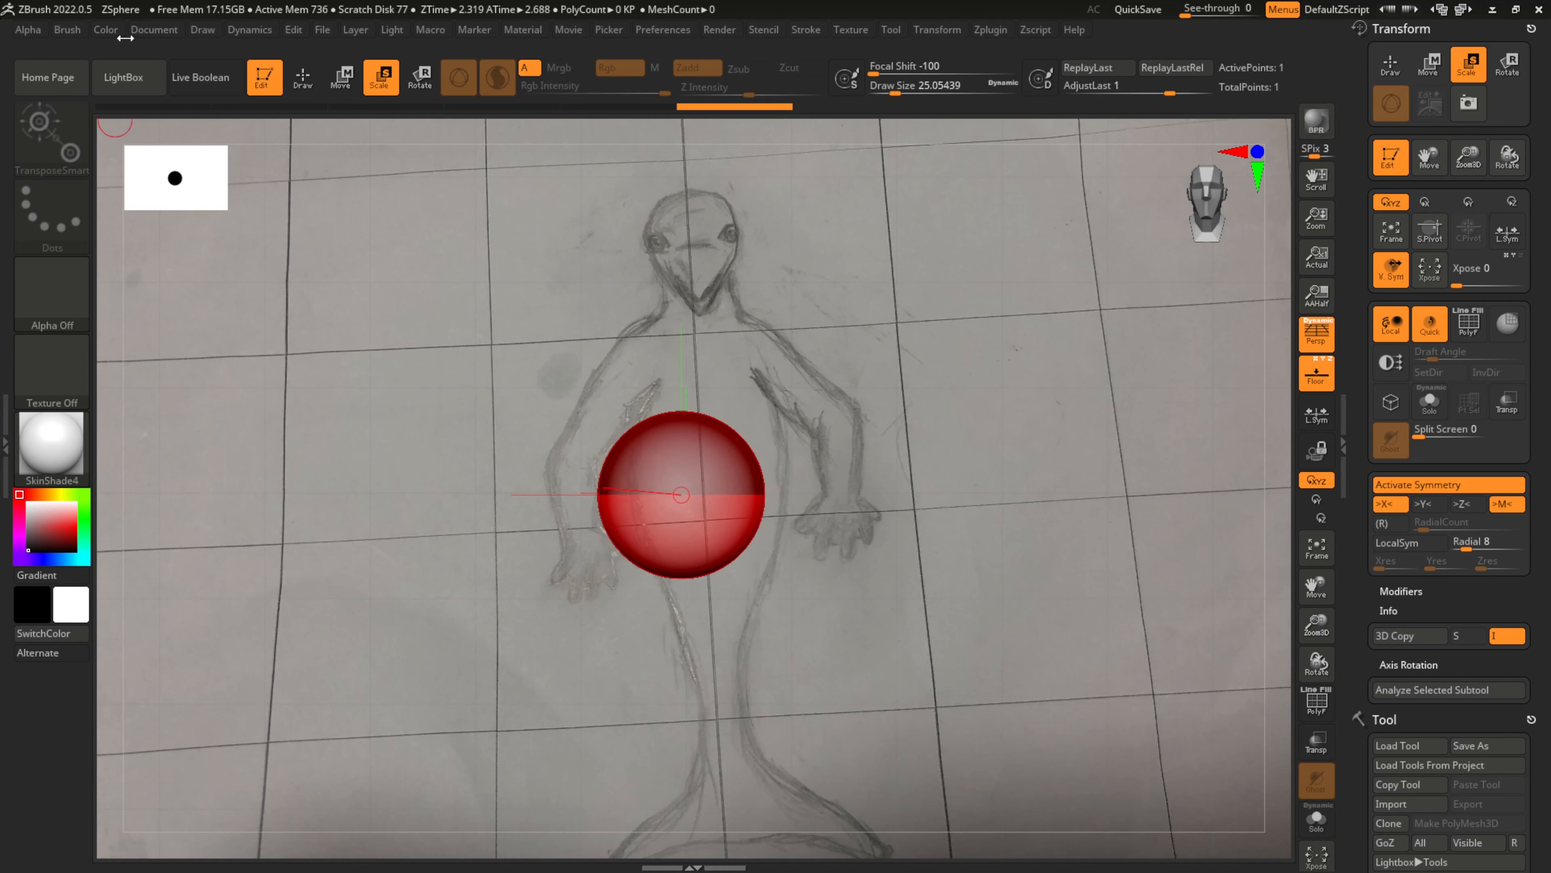
Adjust the Front-Back reference image's horizontal offset so the sketched body is centred on the ZSphere
left_click(200, 31)
left_click_drag(388, 686, 369, 514)
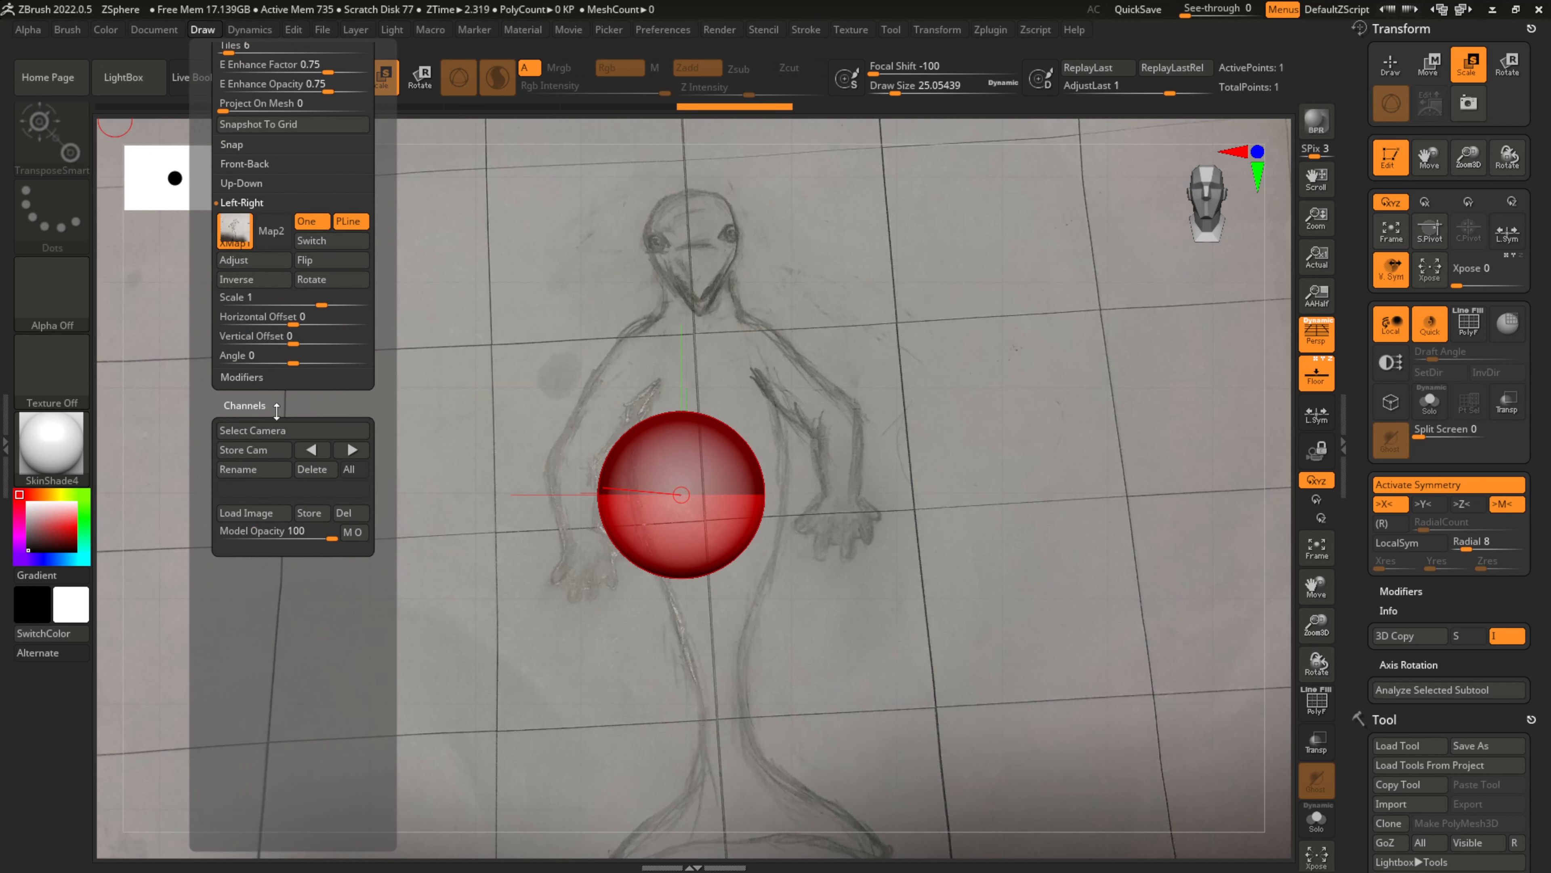
left_click(244, 163)
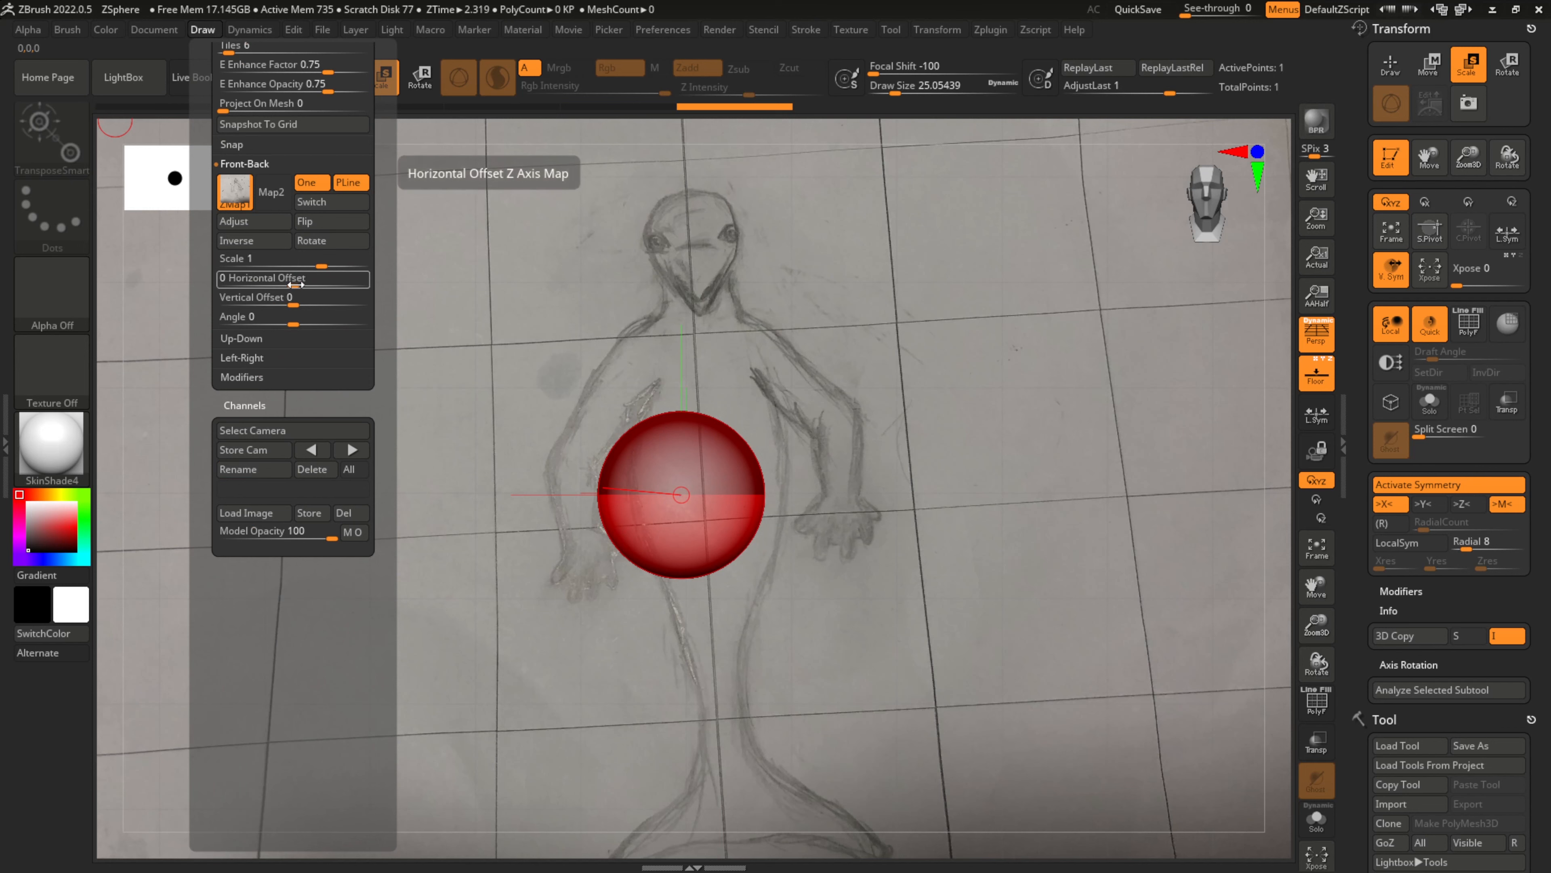
left_click_drag(292, 285, 278, 285)
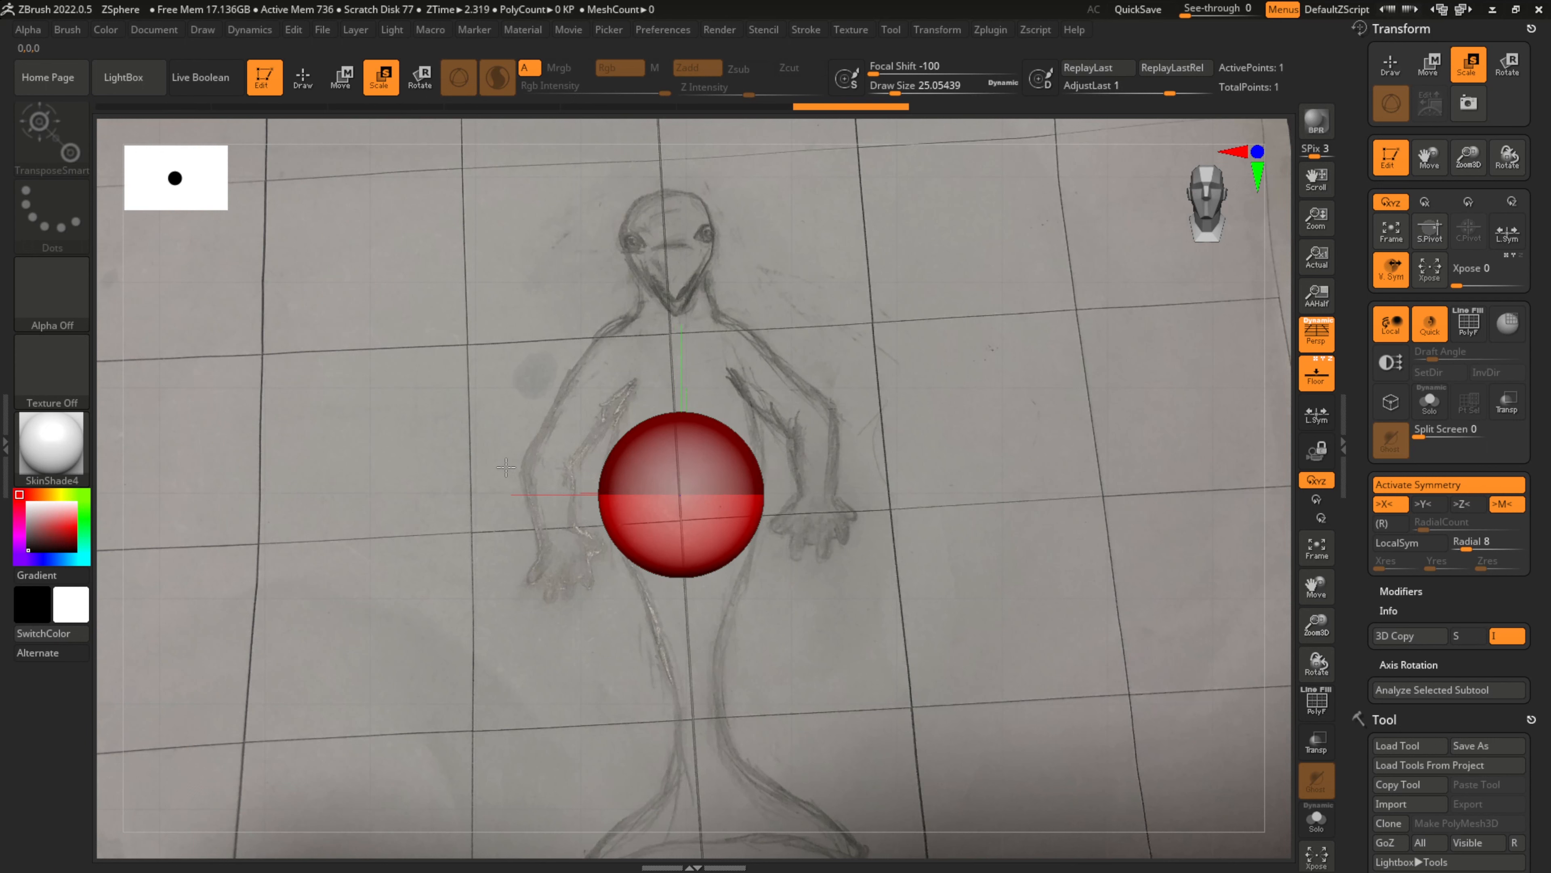
Add a child ZSphere centred on the upper side of the root ZSphere with X symmetry active
right_click_drag(687, 485, 699, 556)
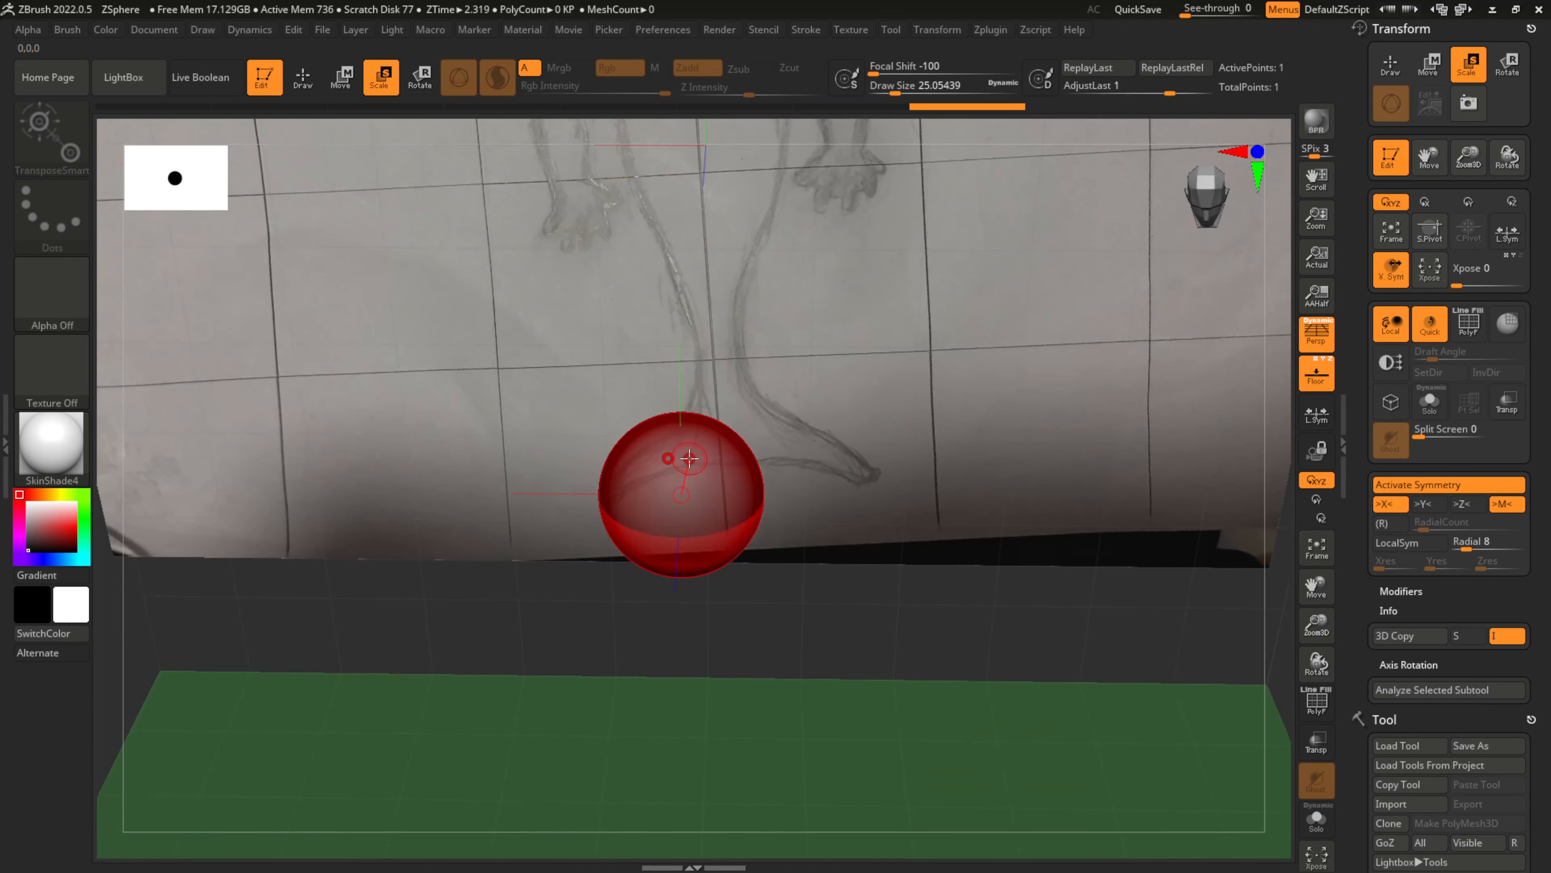
key("q")
right_click_drag(689, 458, 684, 472)
key("x")
key("x")
key("x")
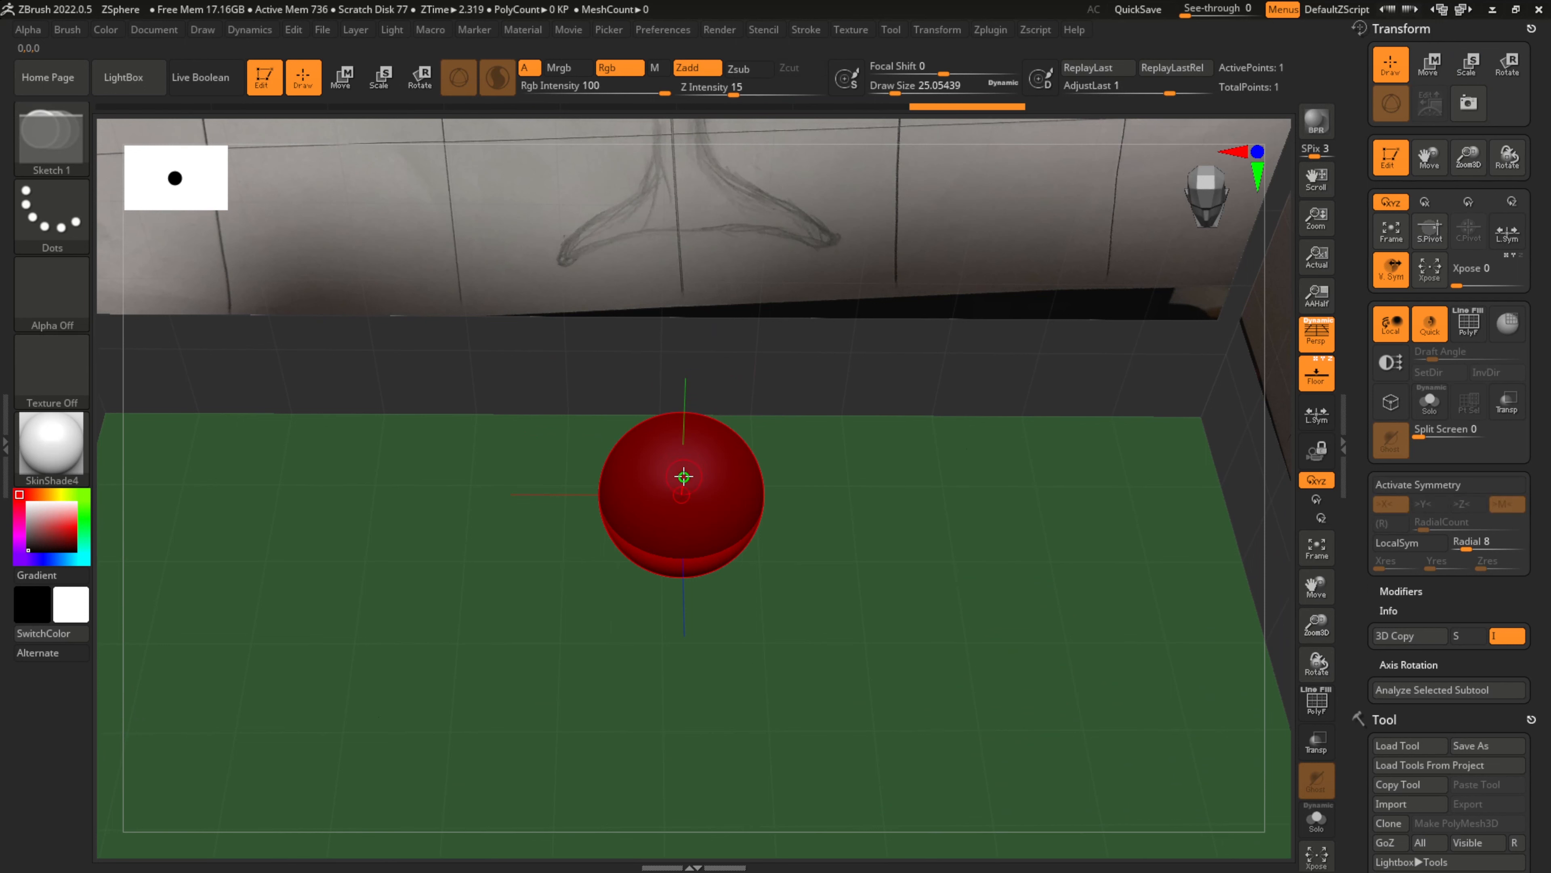
key("x")
left_click_drag(681, 491, 679, 484)
Move the upper ZSphere up to the sketched chest and enlarge it to the width of the torso
right_click_drag(678, 485, 678, 383)
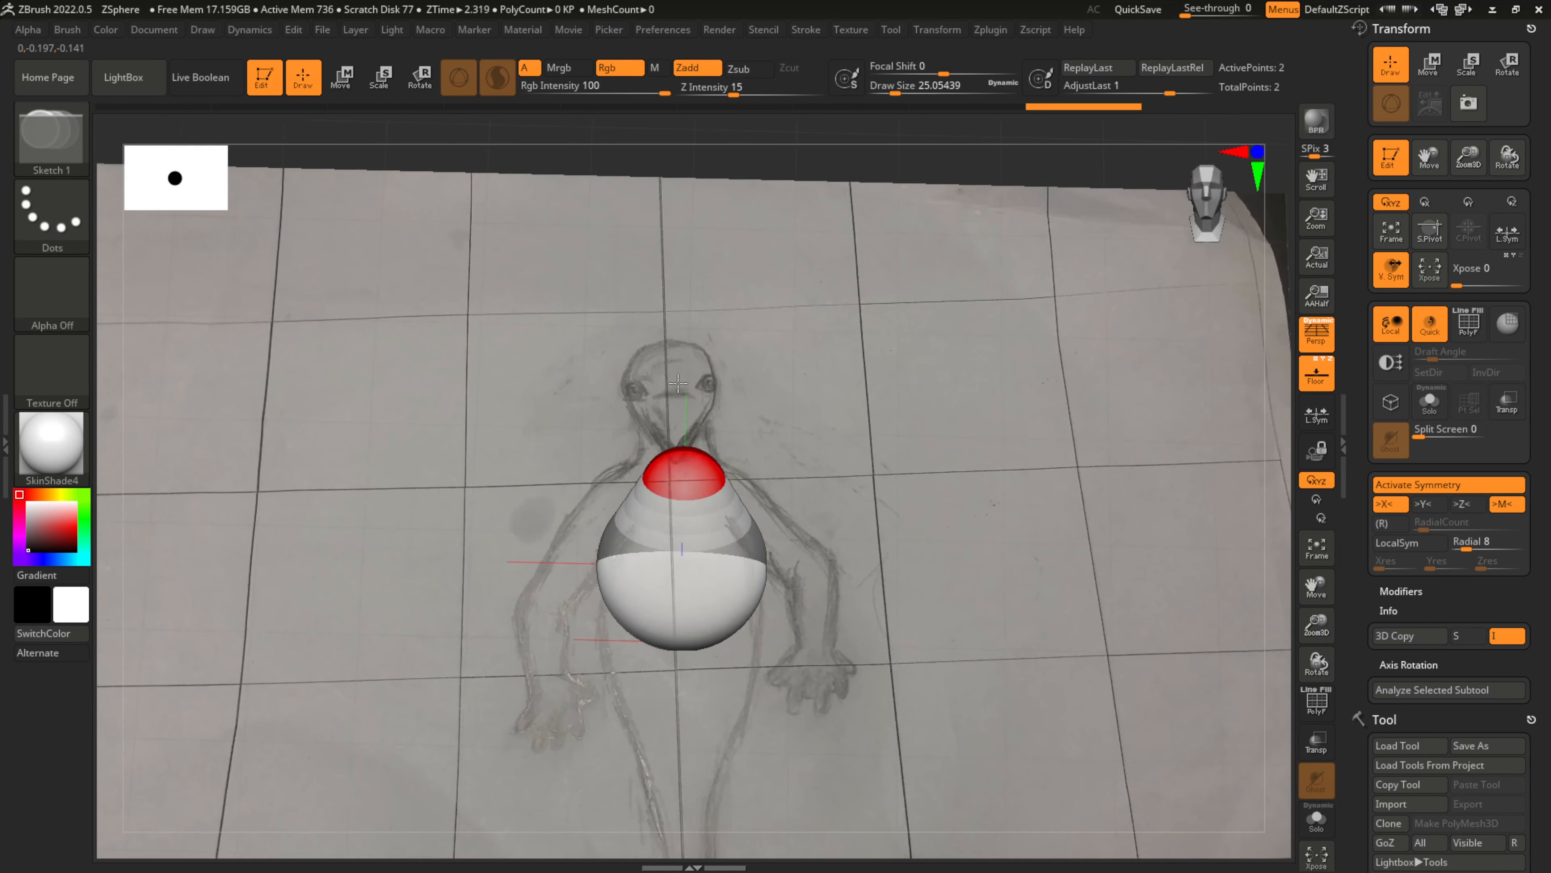
mouse_move(688, 444)
right_mouse_down()
mouse_move(736, 520)
mouse_move(678, 476)
right_mouse_up()
key("e")
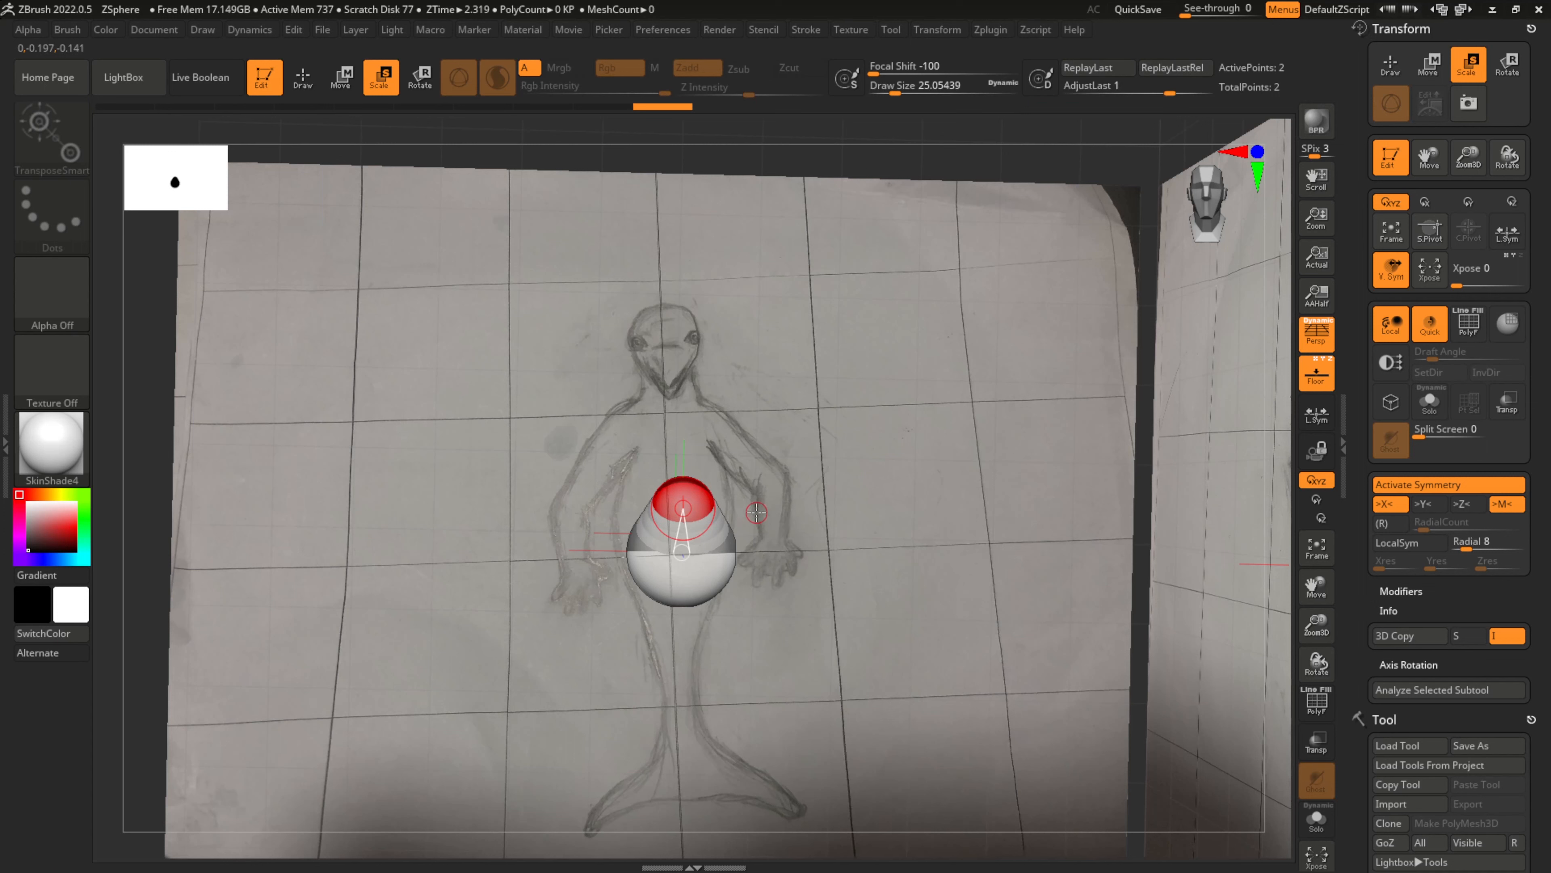
key("w")
mouse_move(673, 524)
left_mouse_down()
mouse_move(671, 484)
mouse_move(690, 516)
left_mouse_up()
key("e")
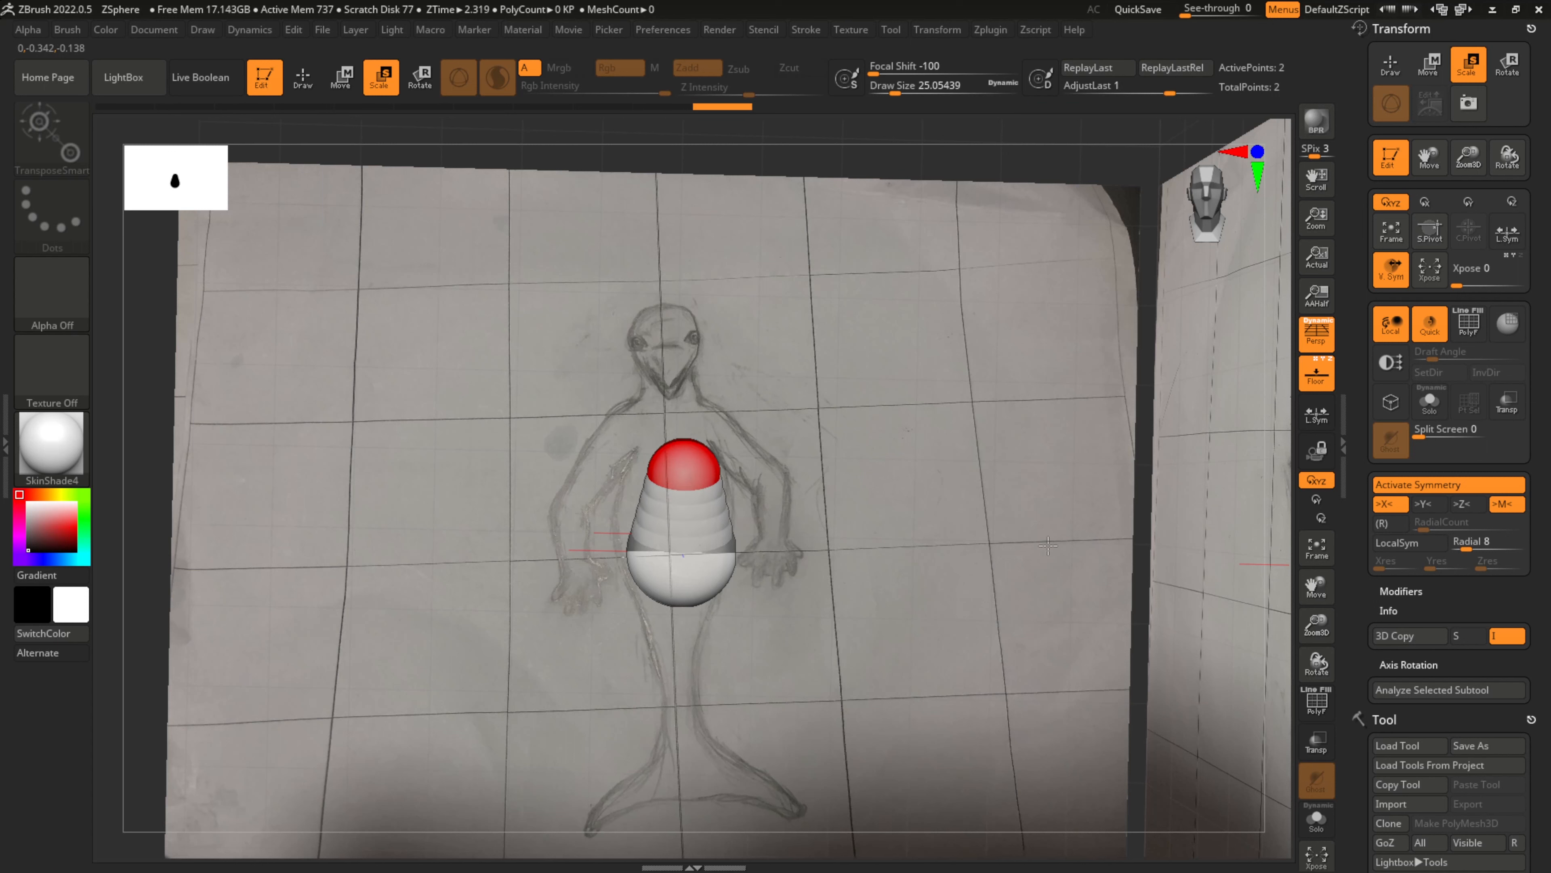
left_click_drag(533, 557, 676, 520)
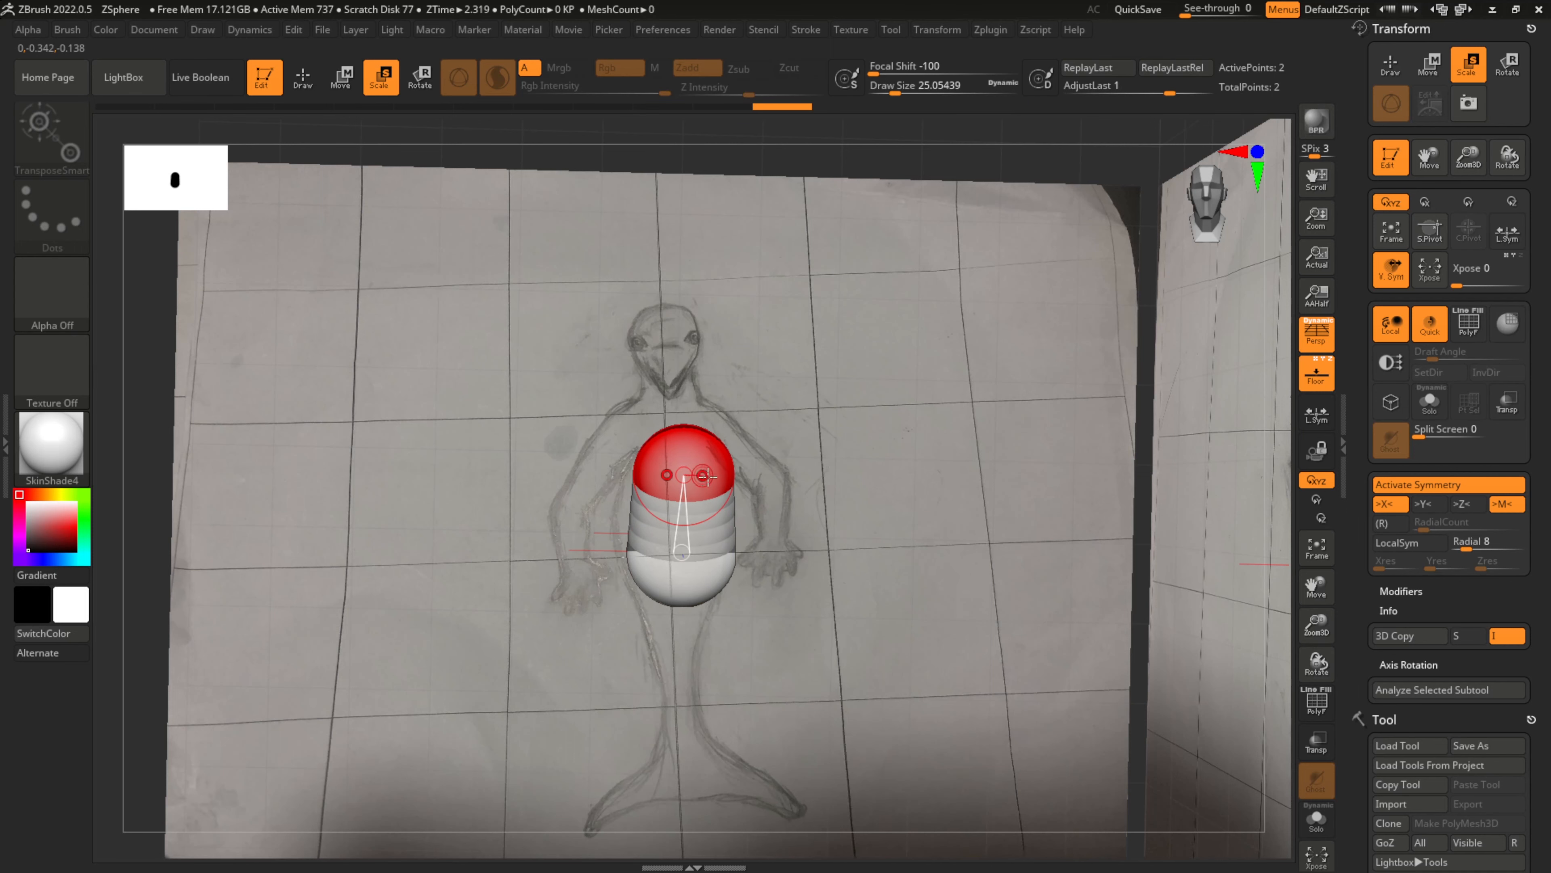
Add a smaller child ZSphere centred on the underside of the root ZSphere for the lower body
left_click_drag(677, 614, 681, 601)
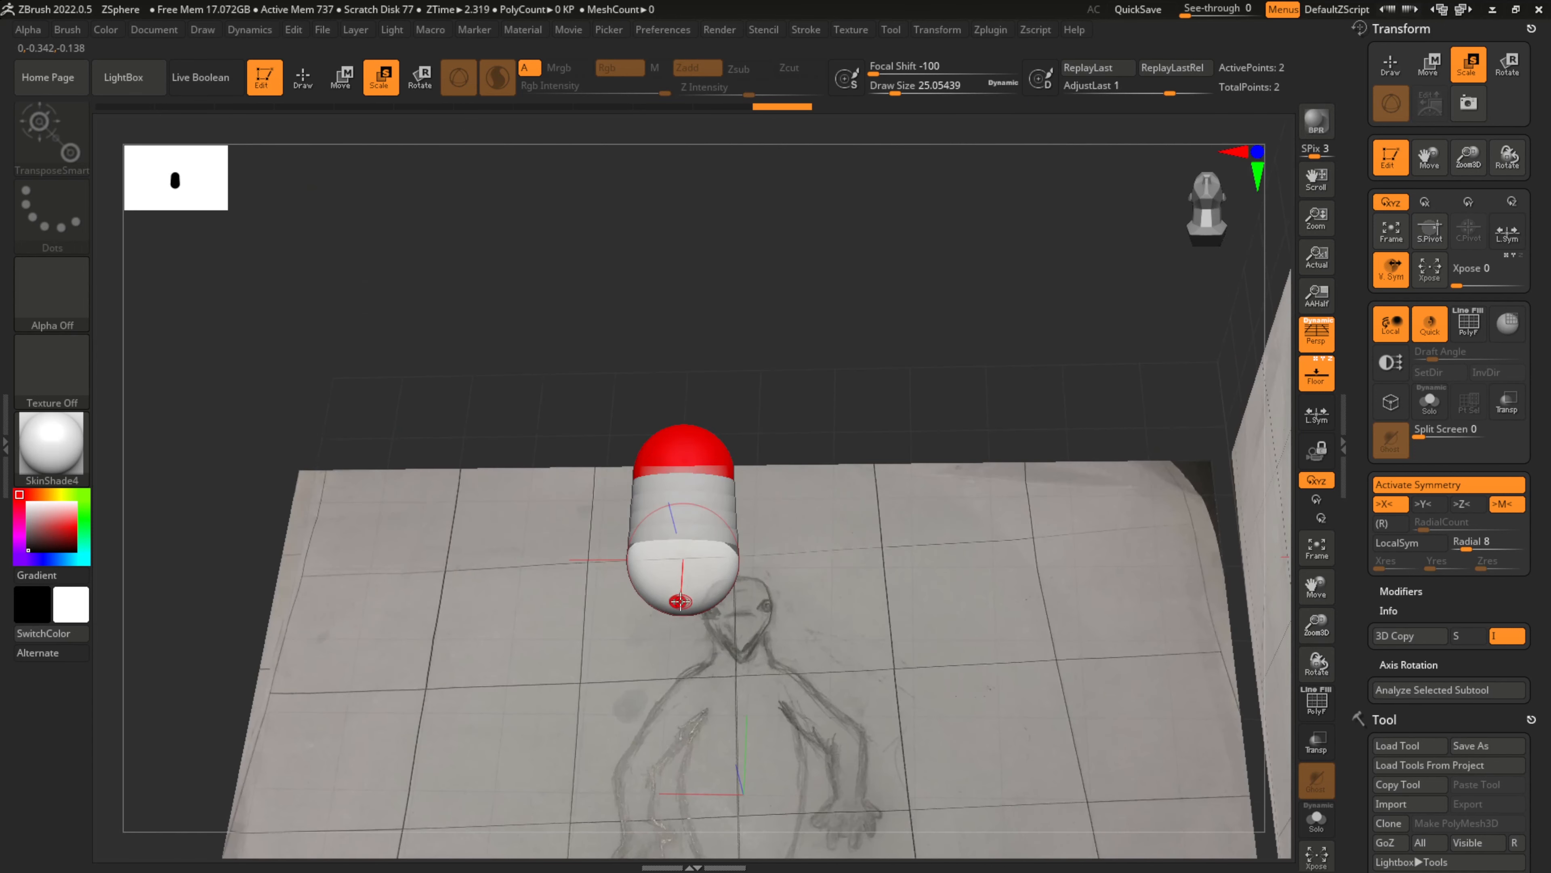
key("q")
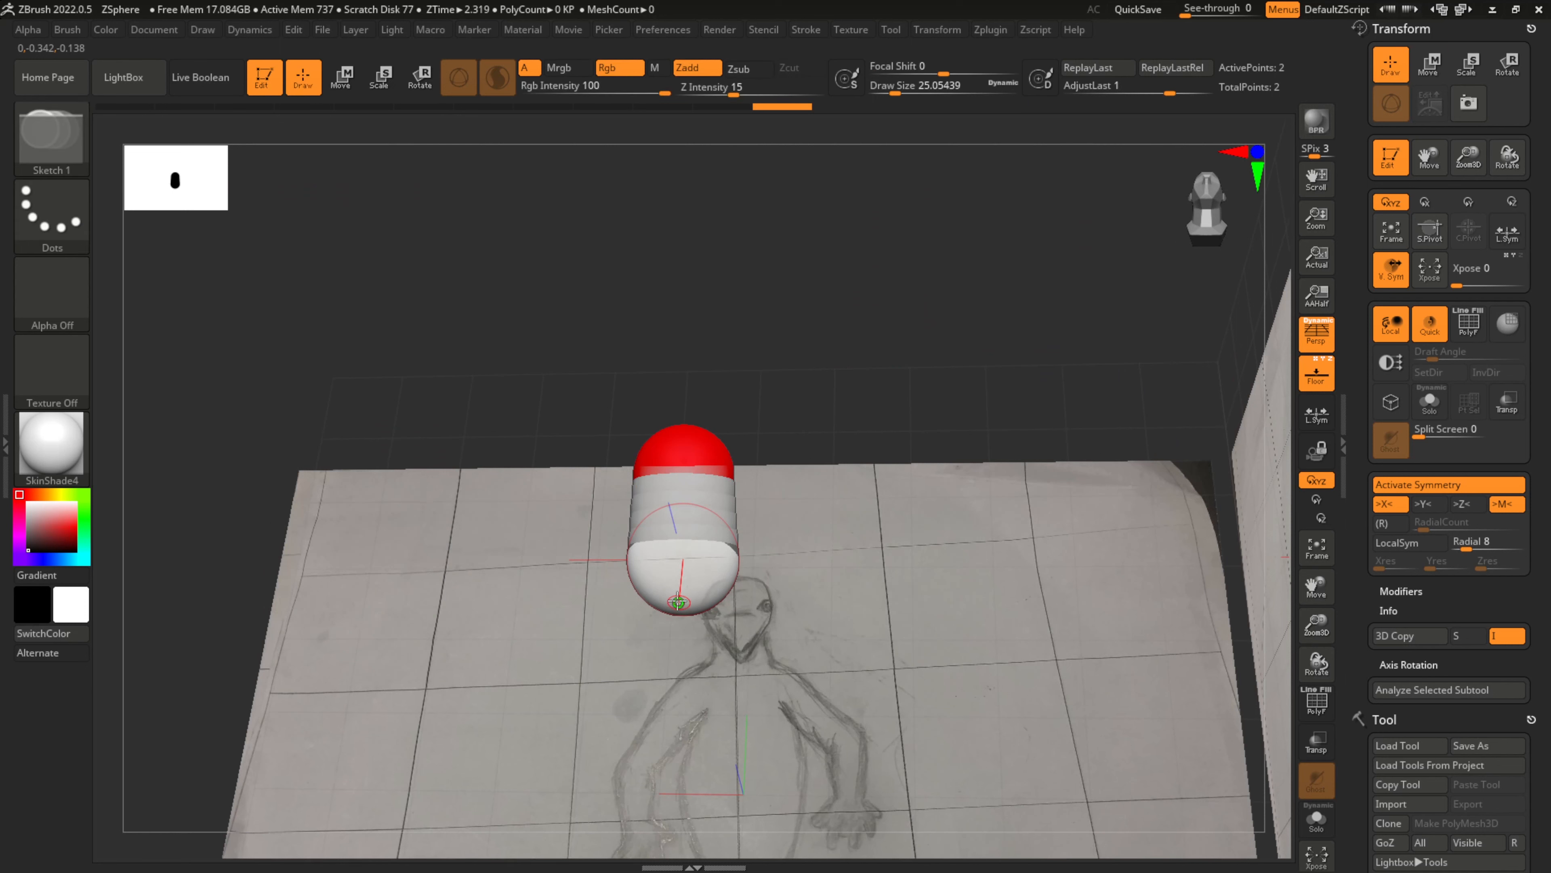
left_click_drag(677, 600, 680, 633)
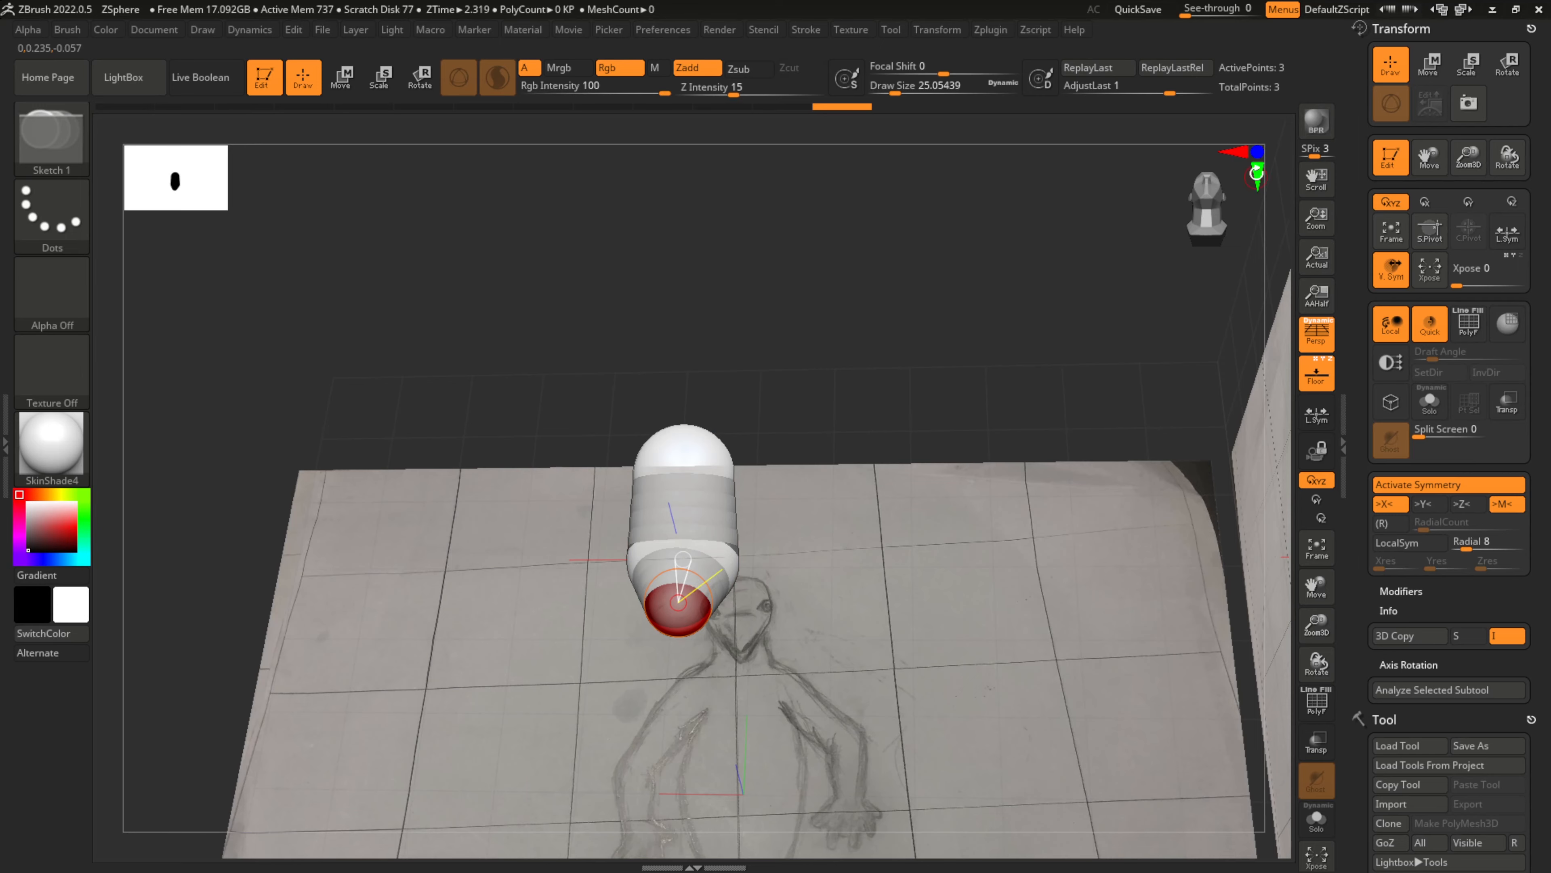
Extend the lower body with another ZSphere down to the base of the sketched tail fin and scale it to fit
left_click(1257, 174)
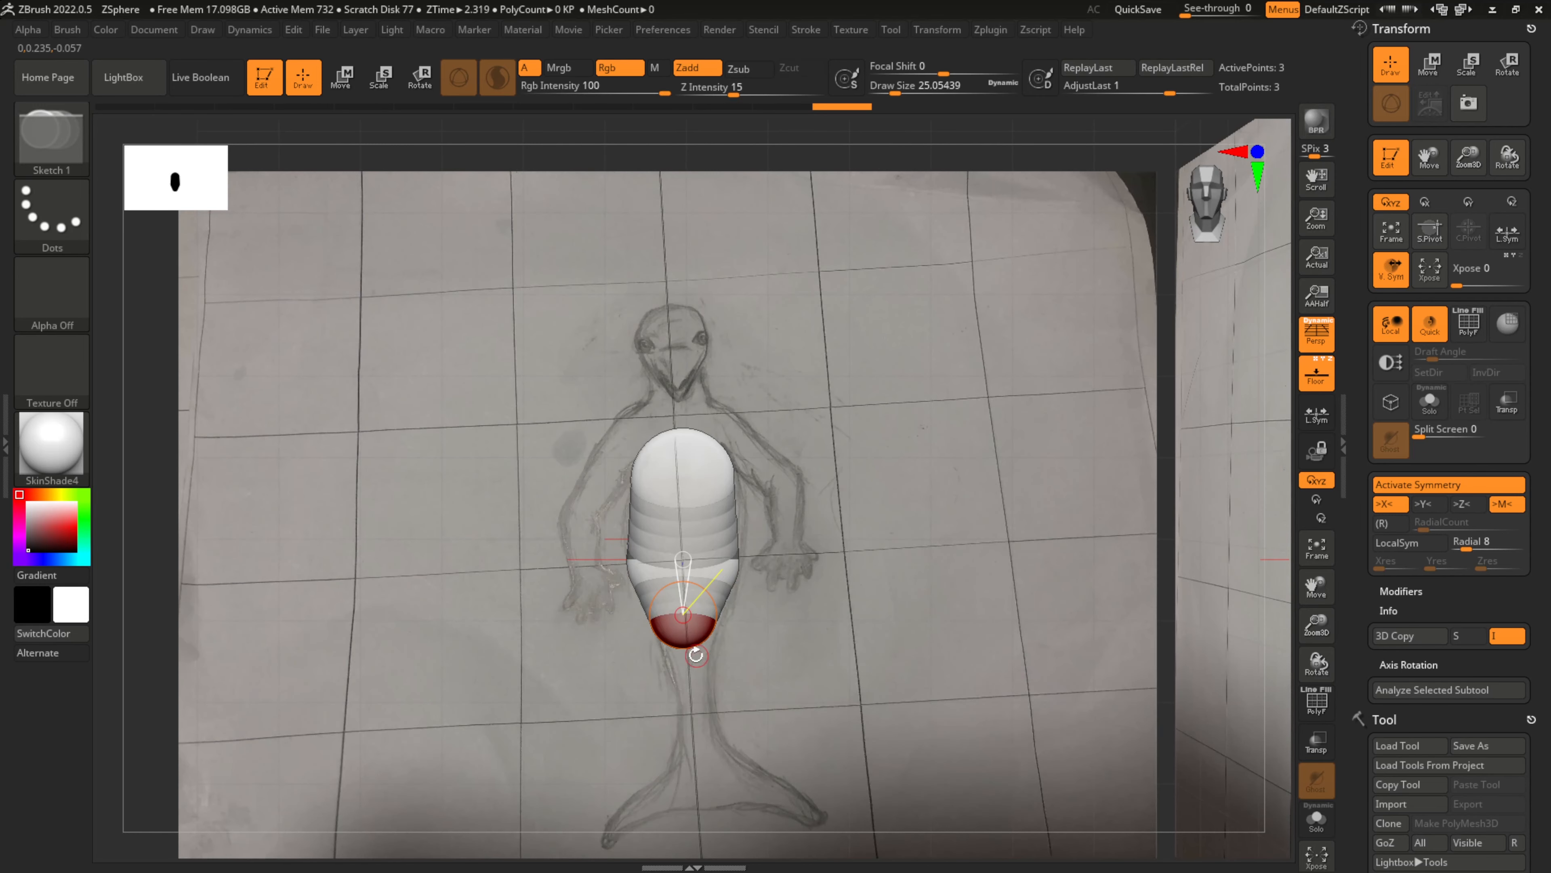
mouse_move(690, 648)
left_mouse_down()
mouse_move(721, 767)
mouse_move(730, 785)
mouse_move(749, 770)
left_mouse_up()
key("w")
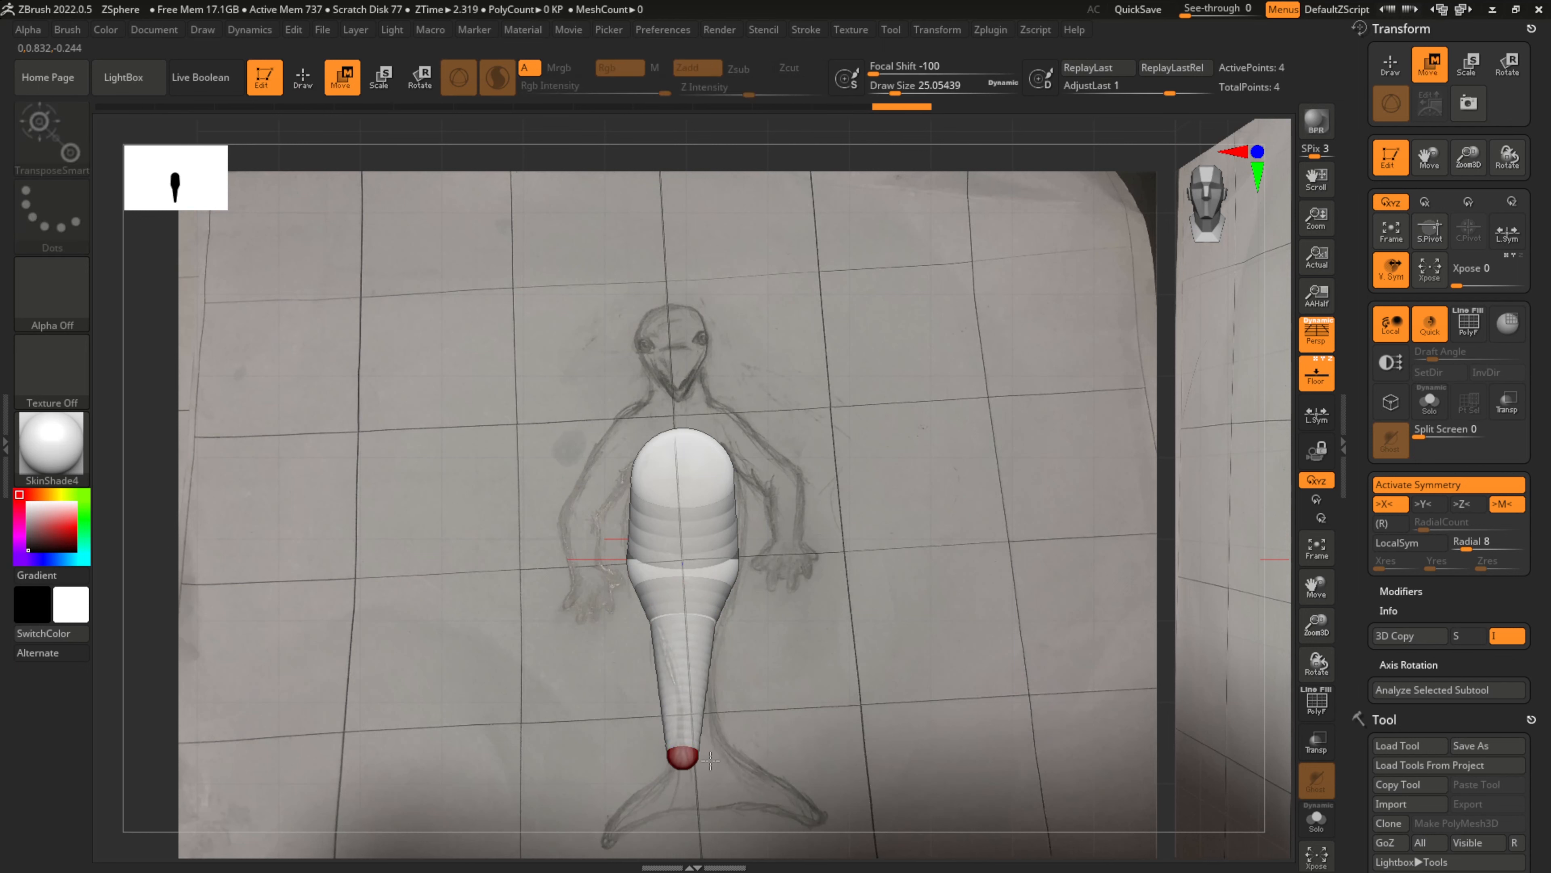
key("e")
left_click_drag(726, 754, 733, 717)
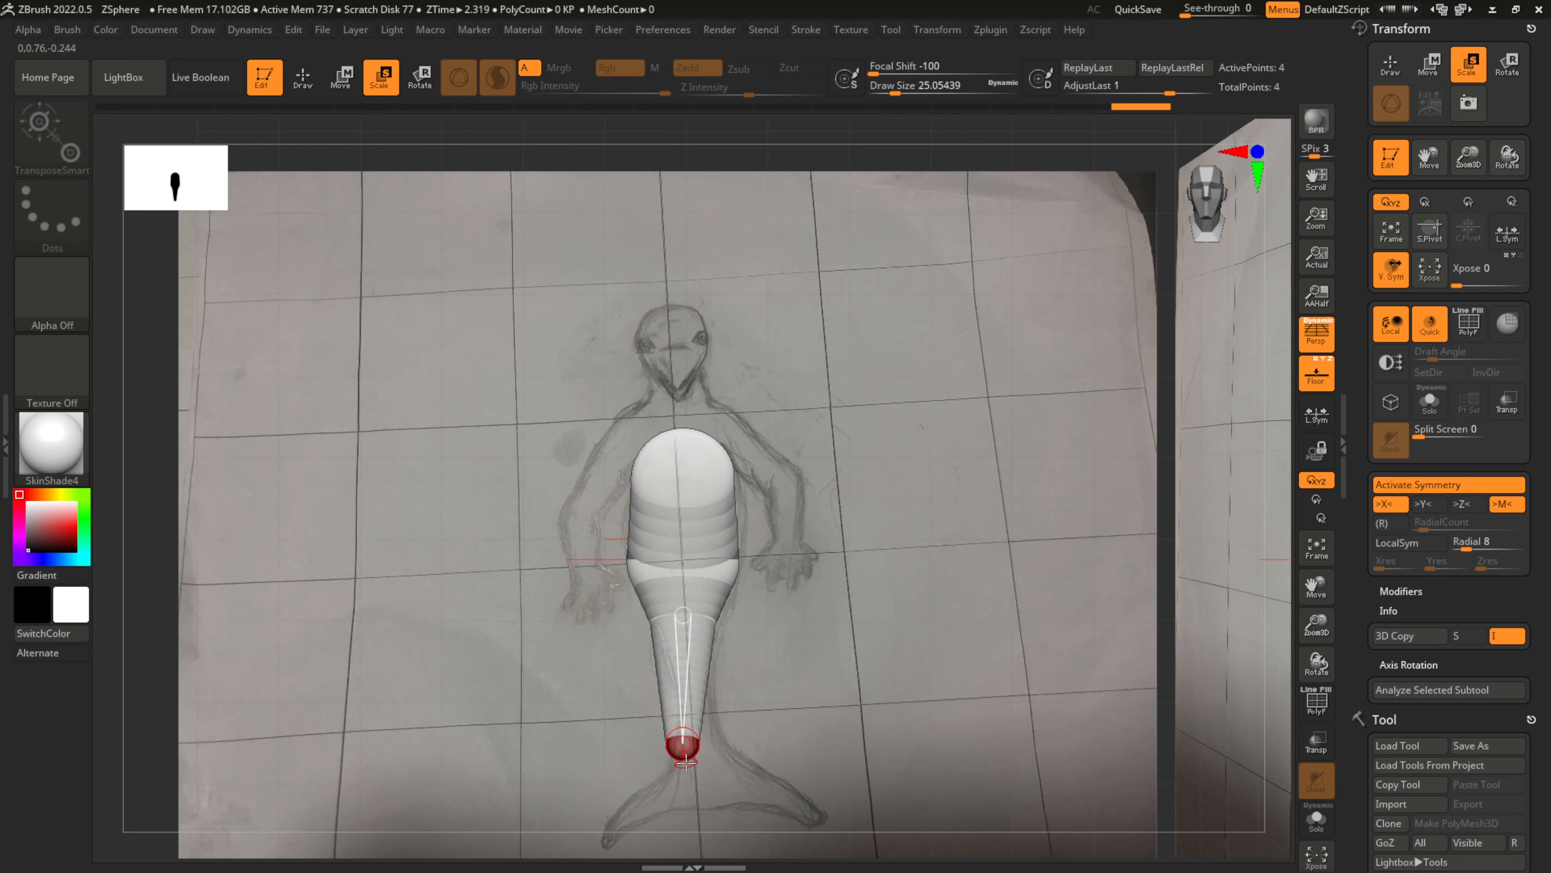
Add a child ZSphere at the base of the tail and a mirrored pair on it for the fin lobes
key("q")
left_click_drag(684, 752, 691, 775)
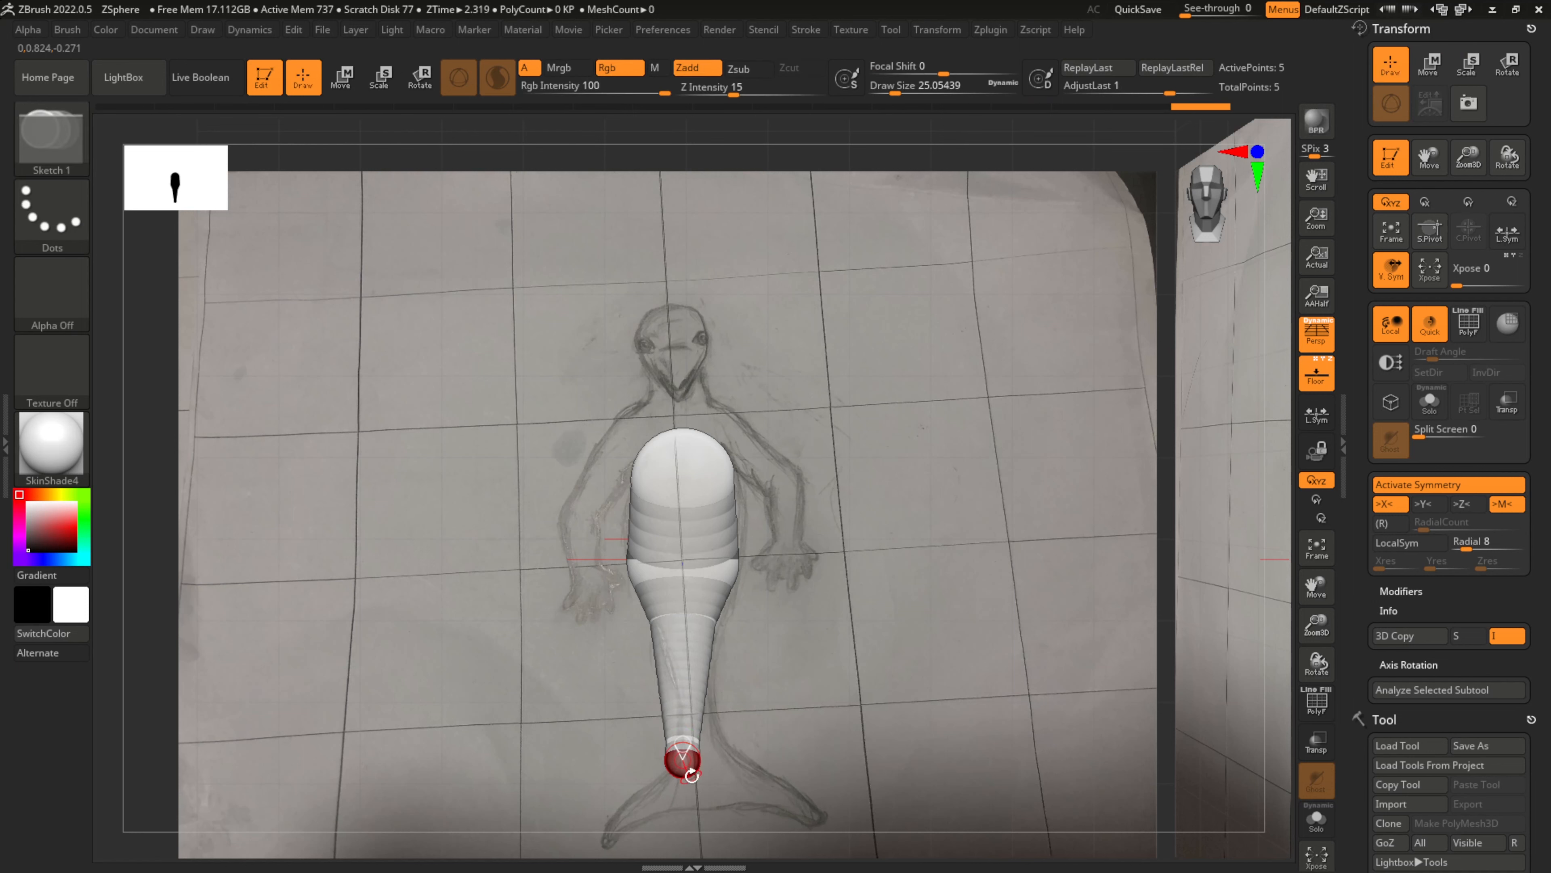
left_click(703, 775)
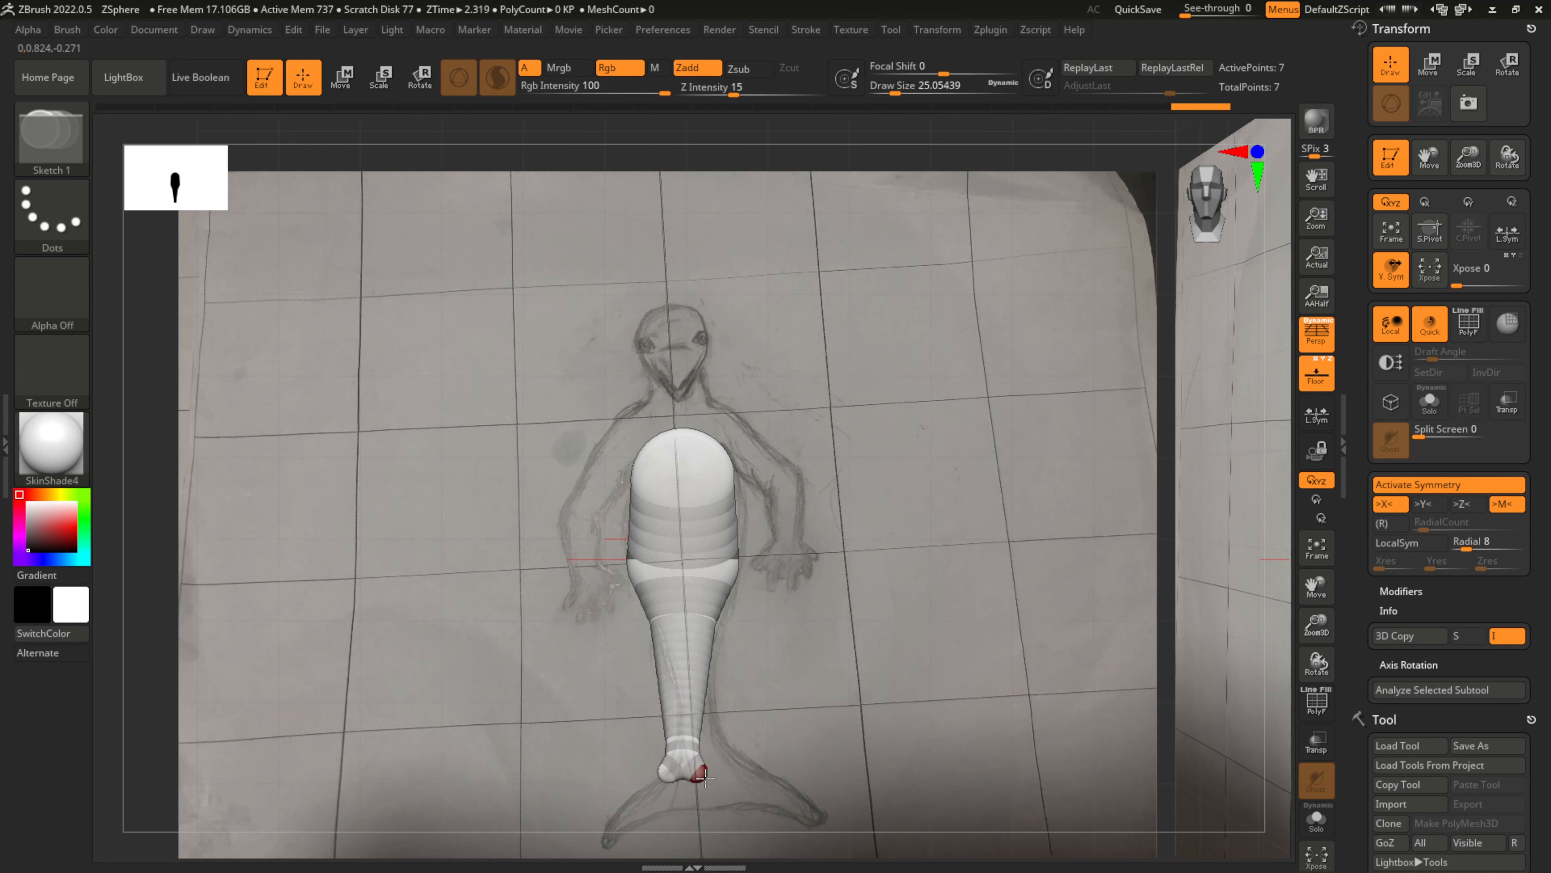
Pull the mirrored fin ZSpheres out along the sketched tail fin lobes and scale them to fit the sketch
left_click_drag(705, 776, 775, 808)
key("ctrl+z")
key("ctrl+z")
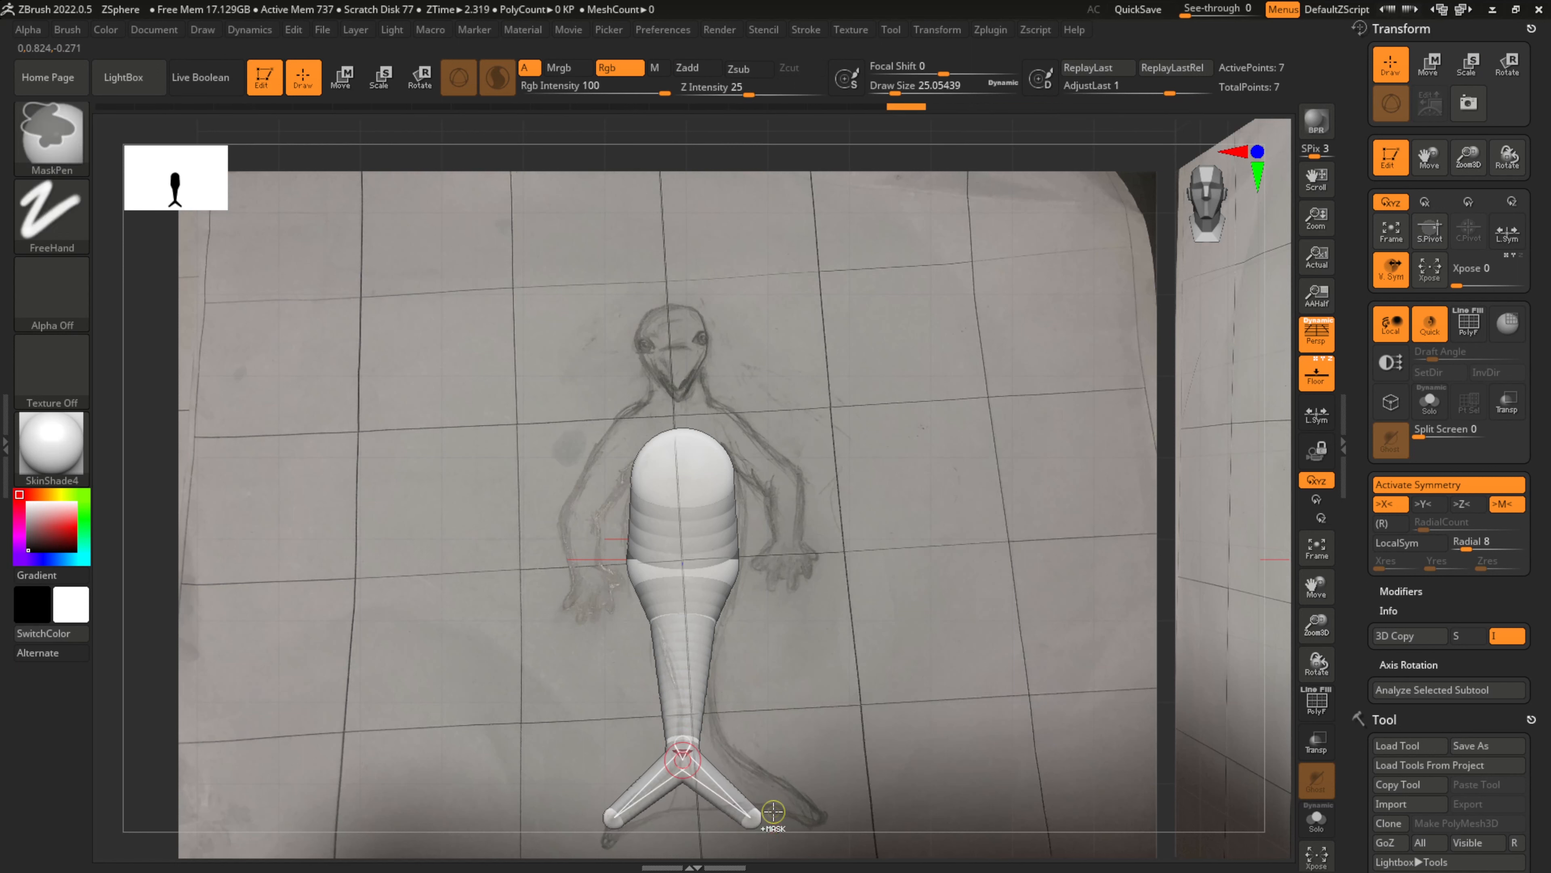
key("ctrl+z")
mouse_move(701, 768)
left_mouse_down()
mouse_move(782, 820)
mouse_move(821, 802)
left_mouse_up()
key("e")
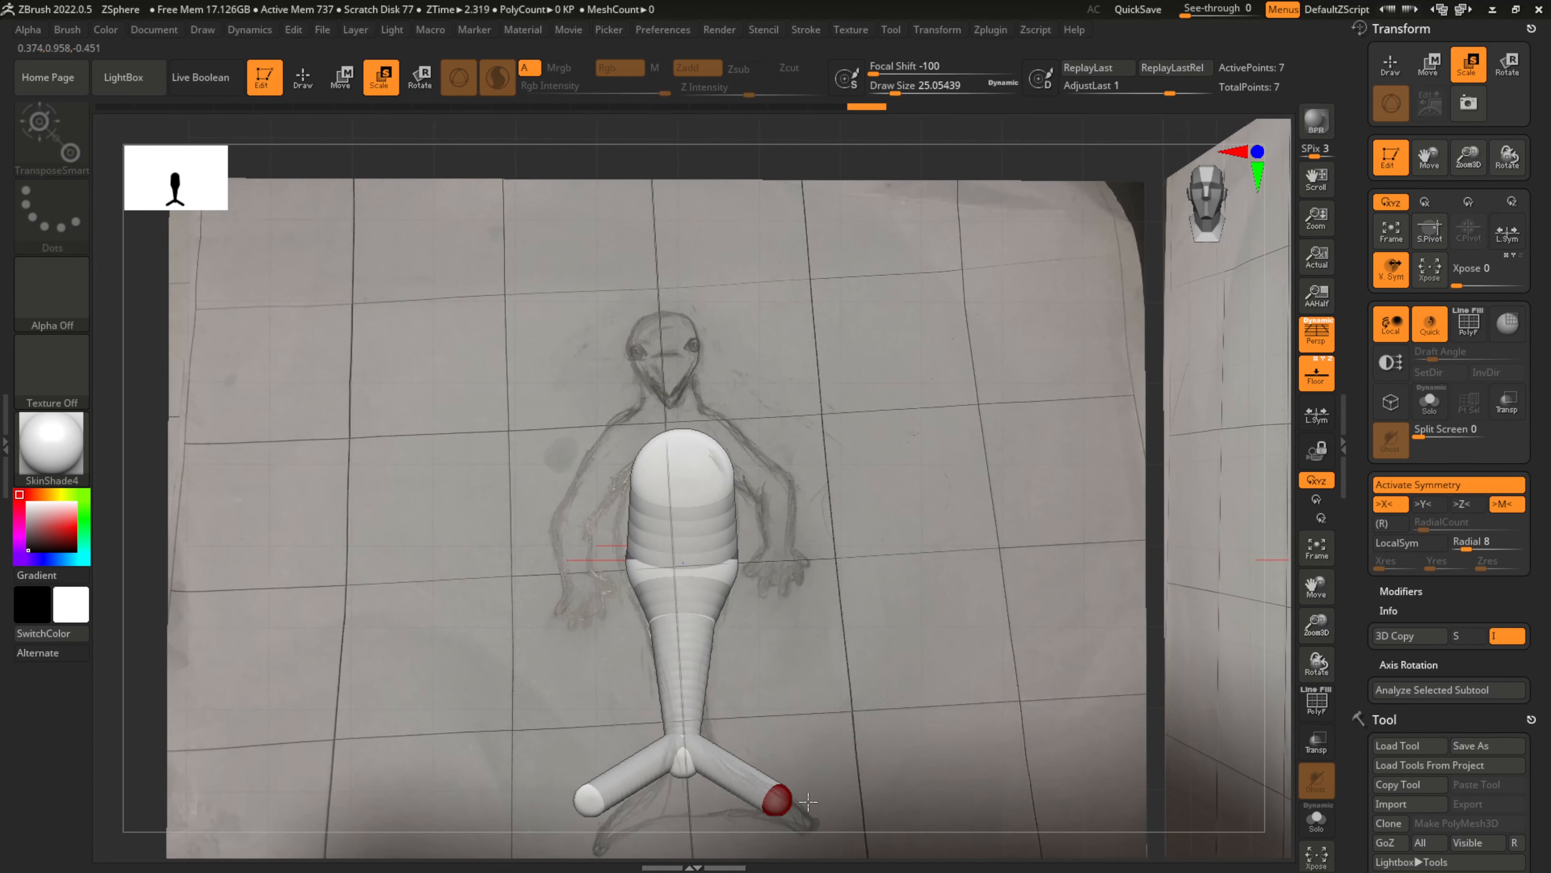
left_click_drag(784, 803, 804, 654)
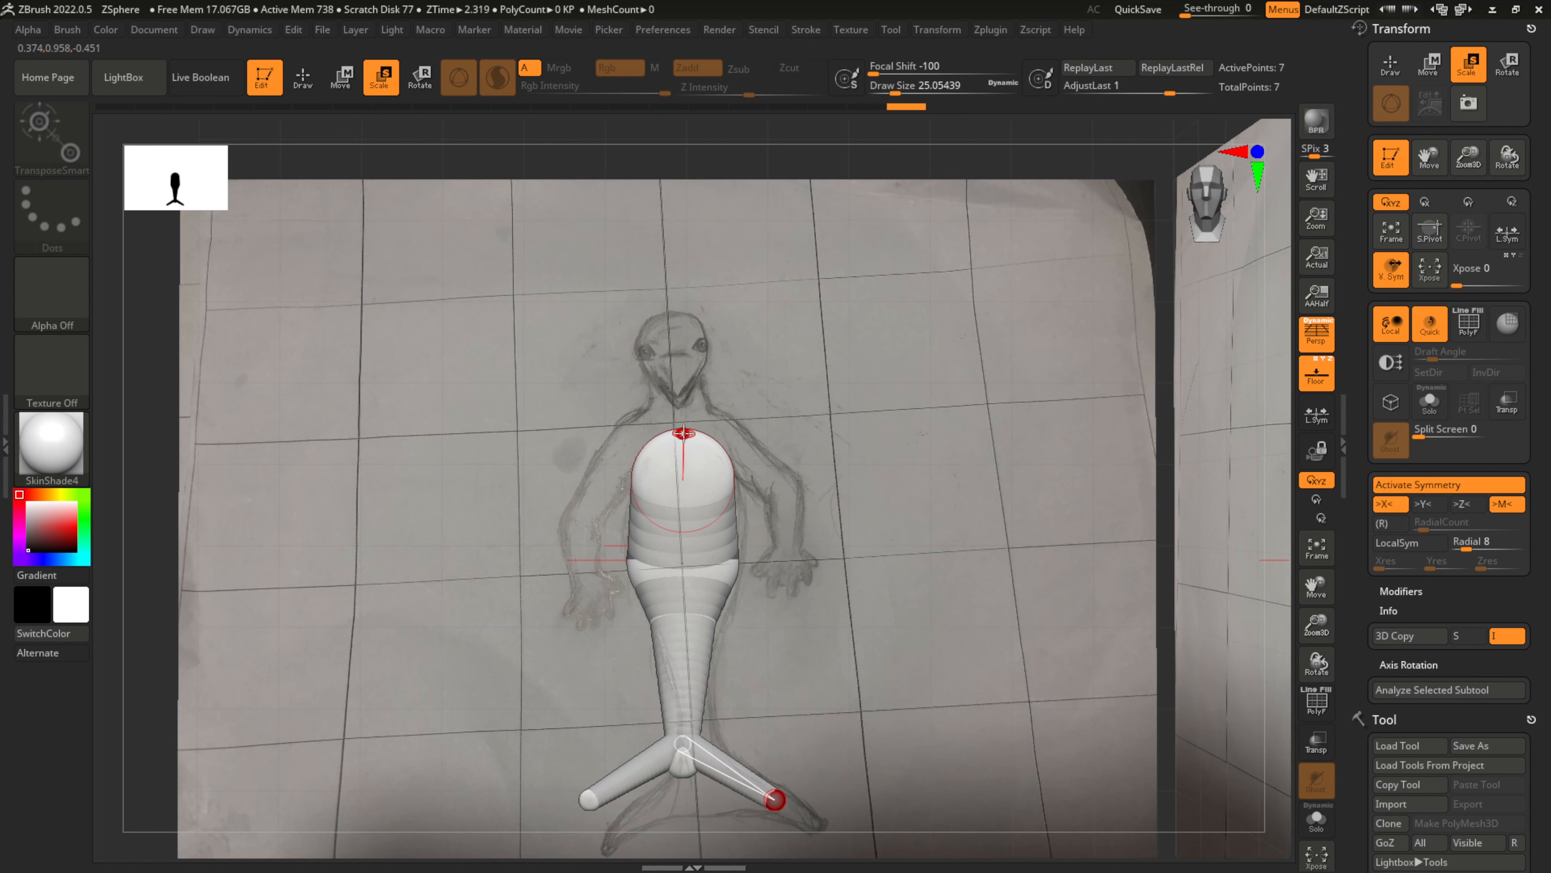
Add a neck ZSphere on top of the chest, extend a head ZSphere from it and scale the head
left_click(682, 458)
key("q")
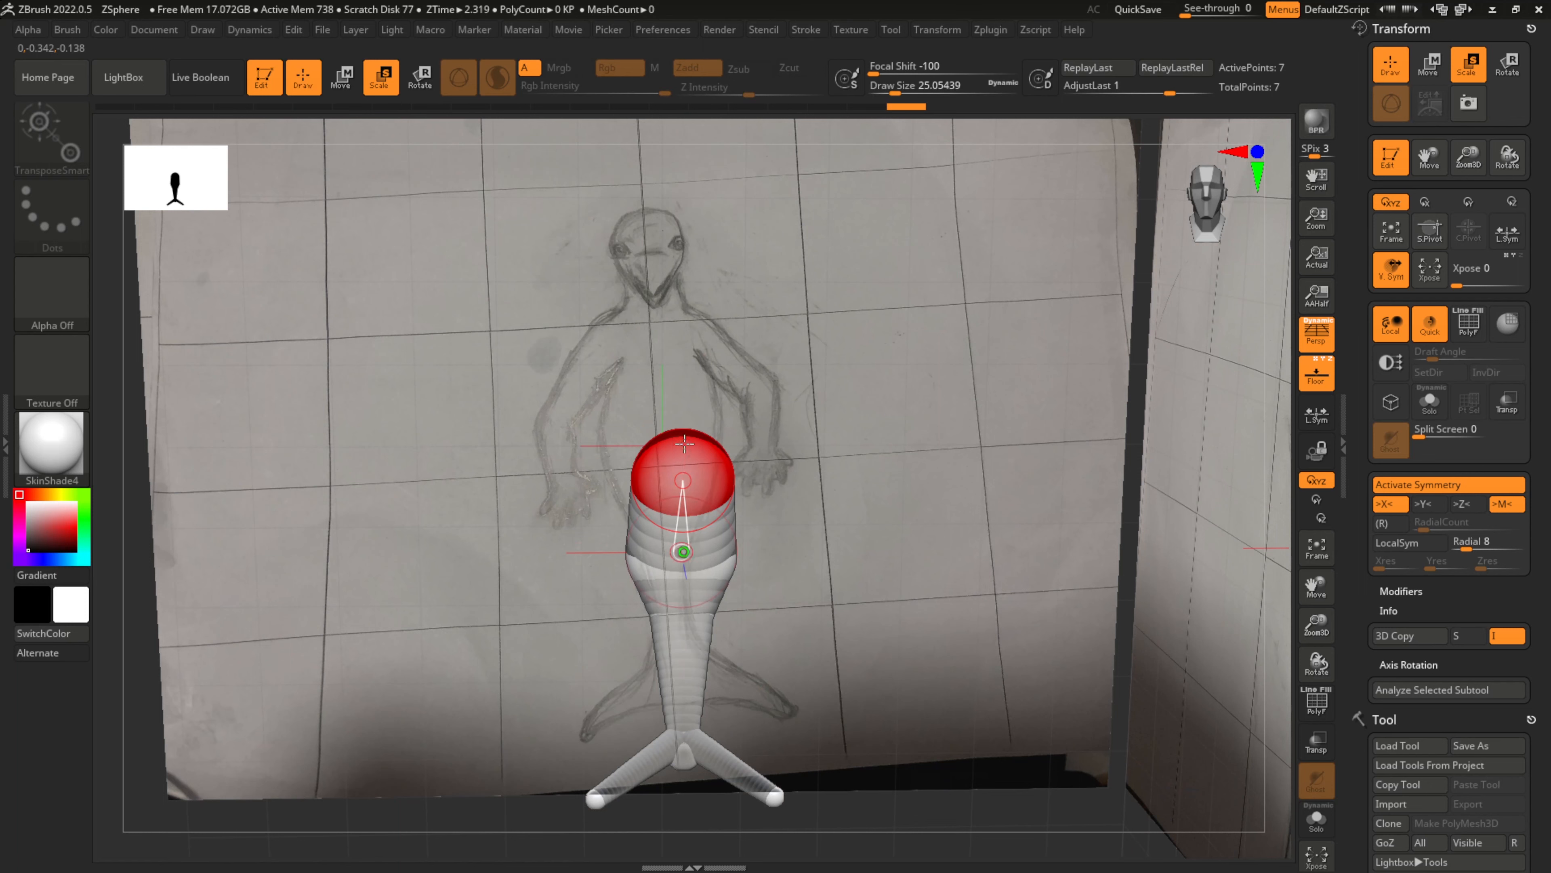
left_click(684, 419)
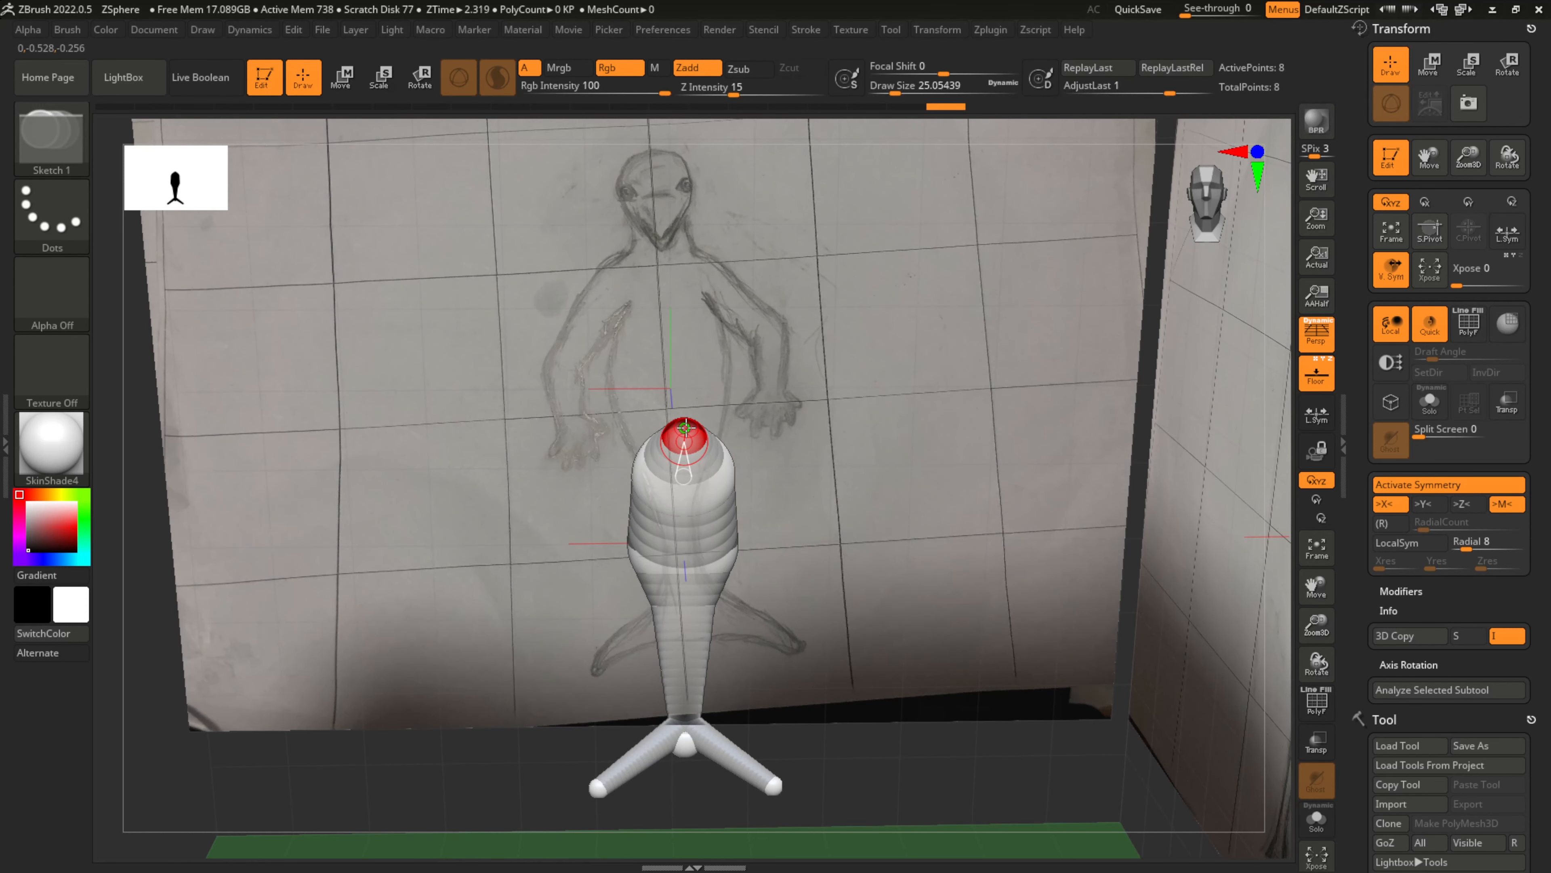
left_click(685, 408)
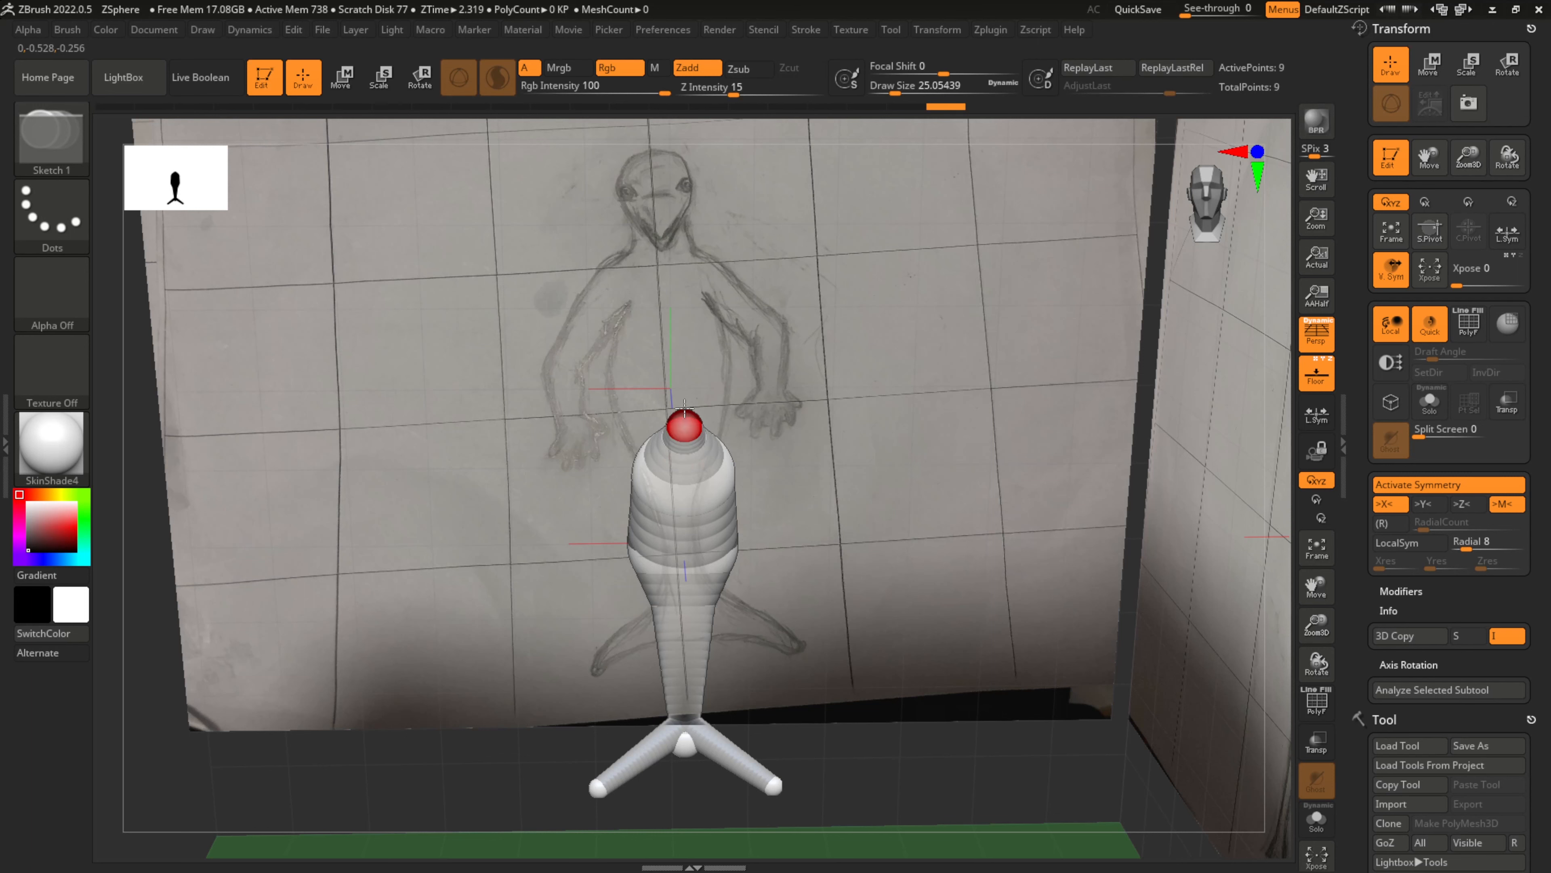
mouse_move(685, 360)
left_mouse_down()
mouse_move(680, 304)
mouse_move(681, 531)
mouse_move(699, 593)
left_mouse_up()
key("e")
In side view, move the tail fin ZSpheres and the lower tail back towards the sketched side profile
right_click_drag(699, 595, 985, 474)
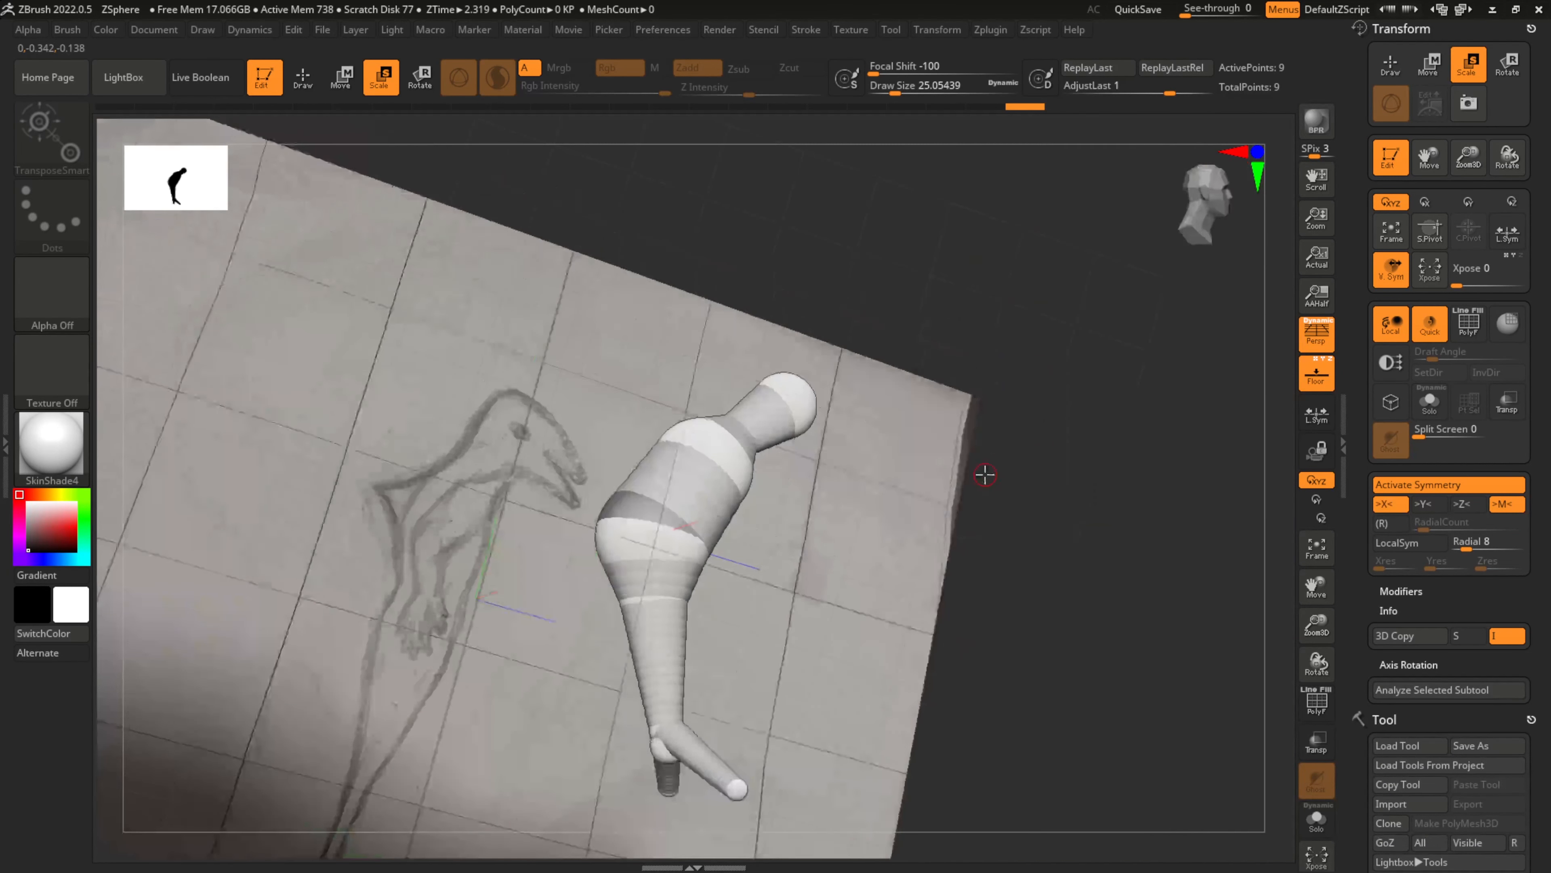
left_click(1258, 152)
left_click(1261, 153)
left_click(1260, 153)
left_click(1231, 151)
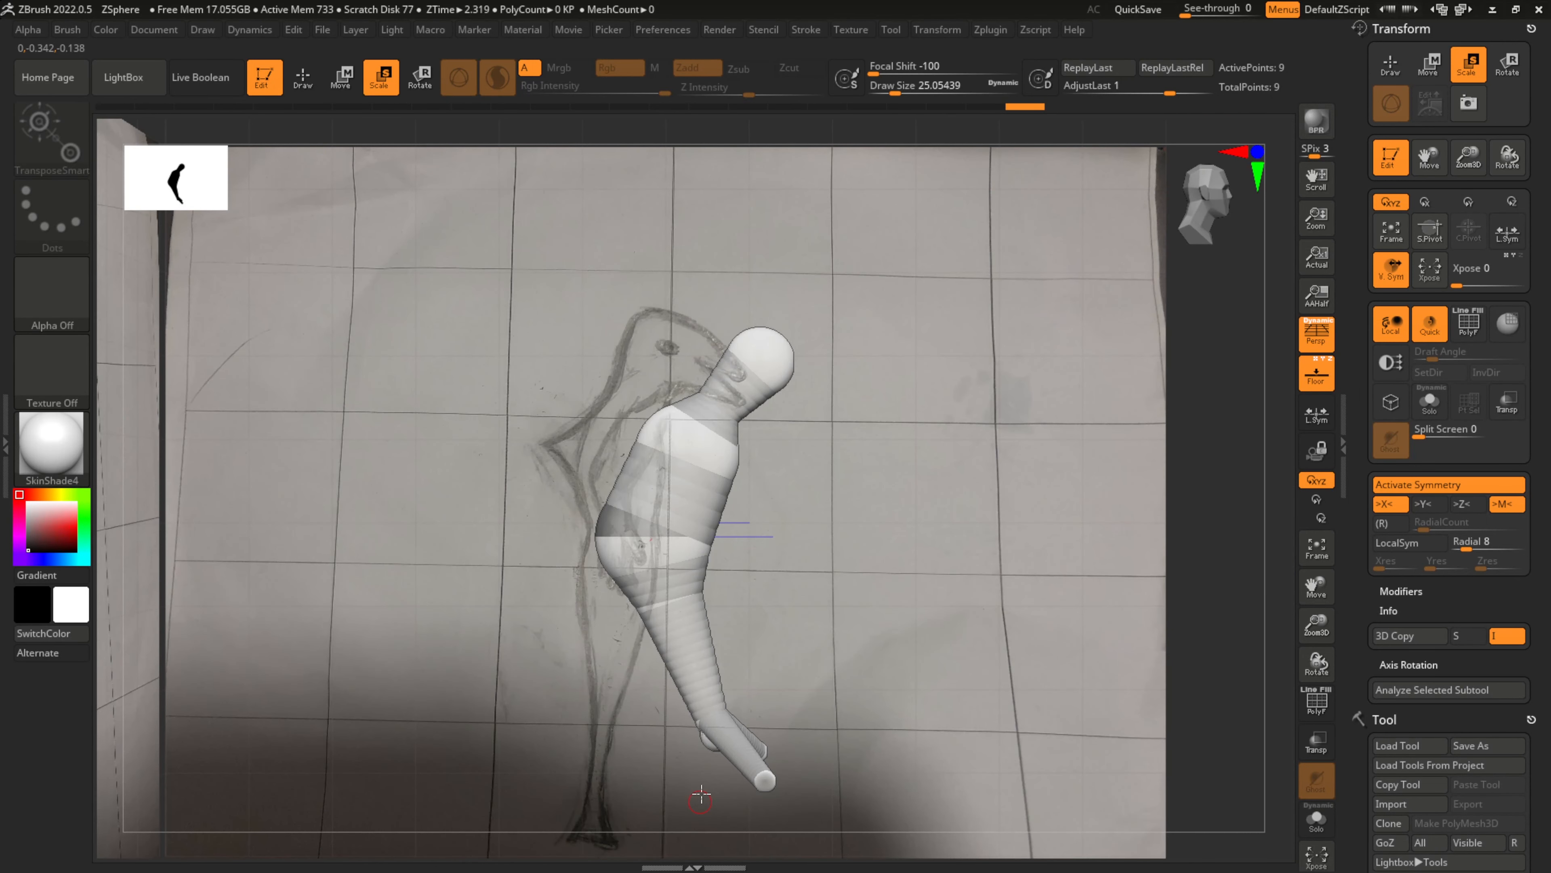
key("w")
left_click_drag(765, 780, 644, 738)
key("ctrl+z")
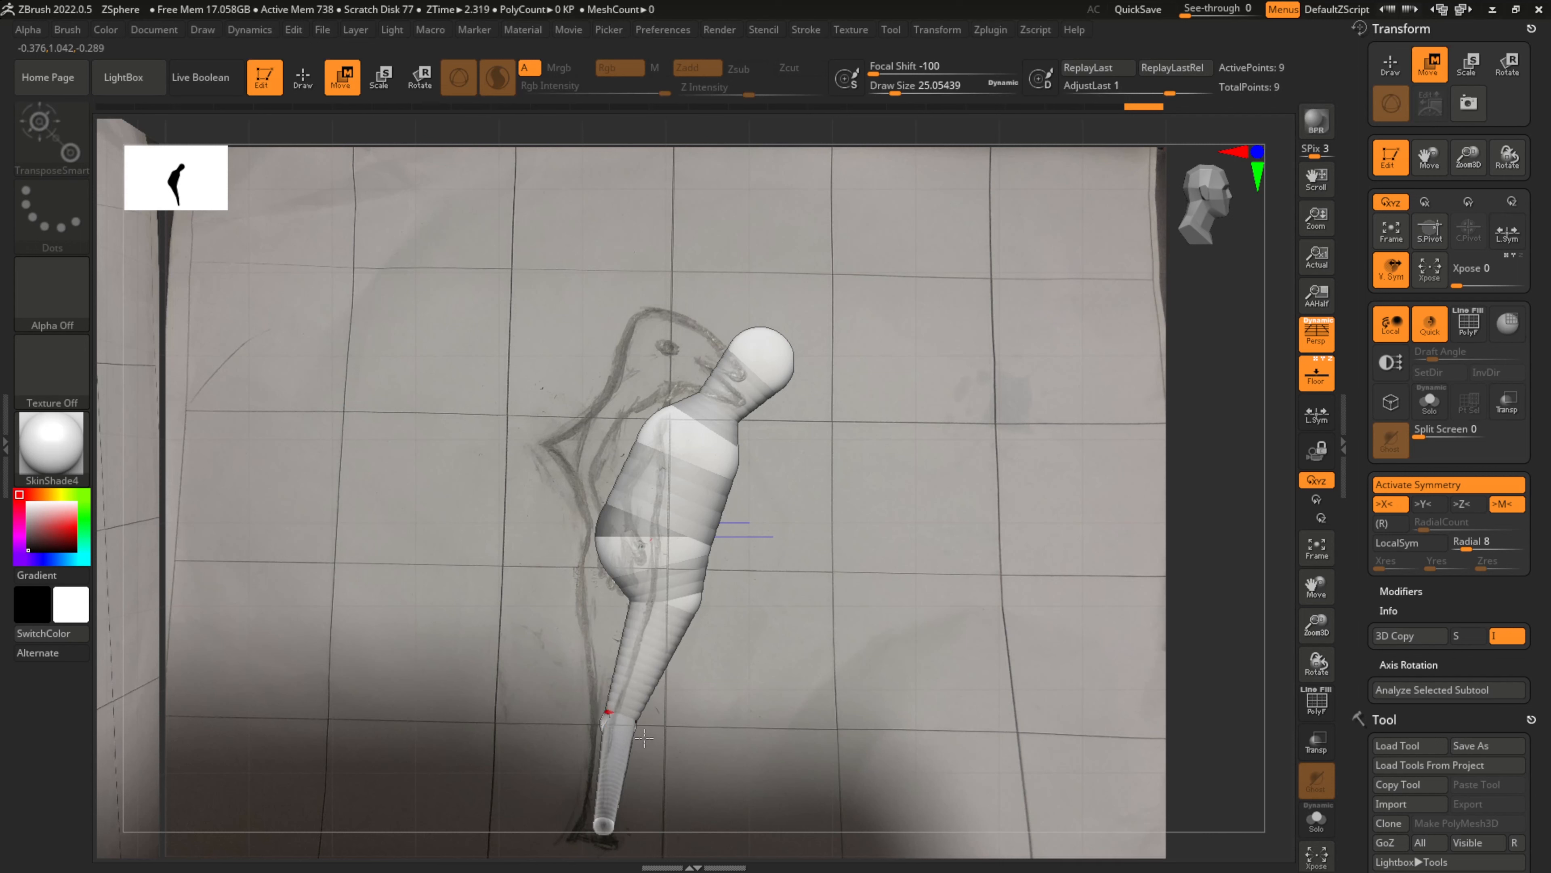
left_click_drag(657, 618, 661, 631)
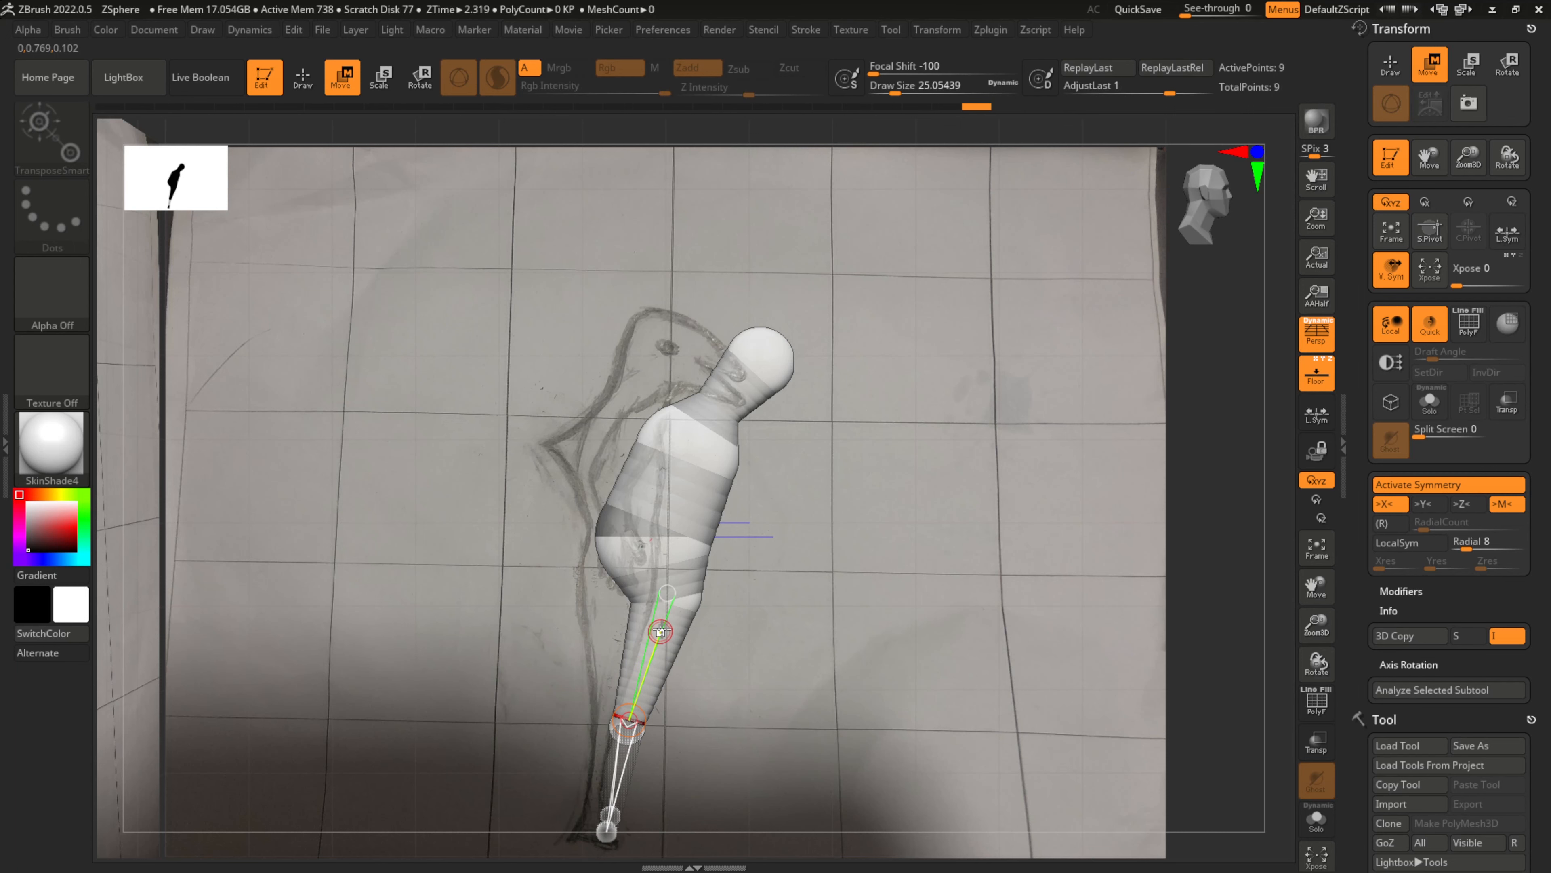
Shift the chest ZSphere towards the sketched back and adjust the hip ZSphere's size against the side sketch
key("ctrl+shift+z")
key("ctrl+shift+z")
key("ctrl+shift+z")
key("ctrl+shift+z")
key("ctrl+shift+z")
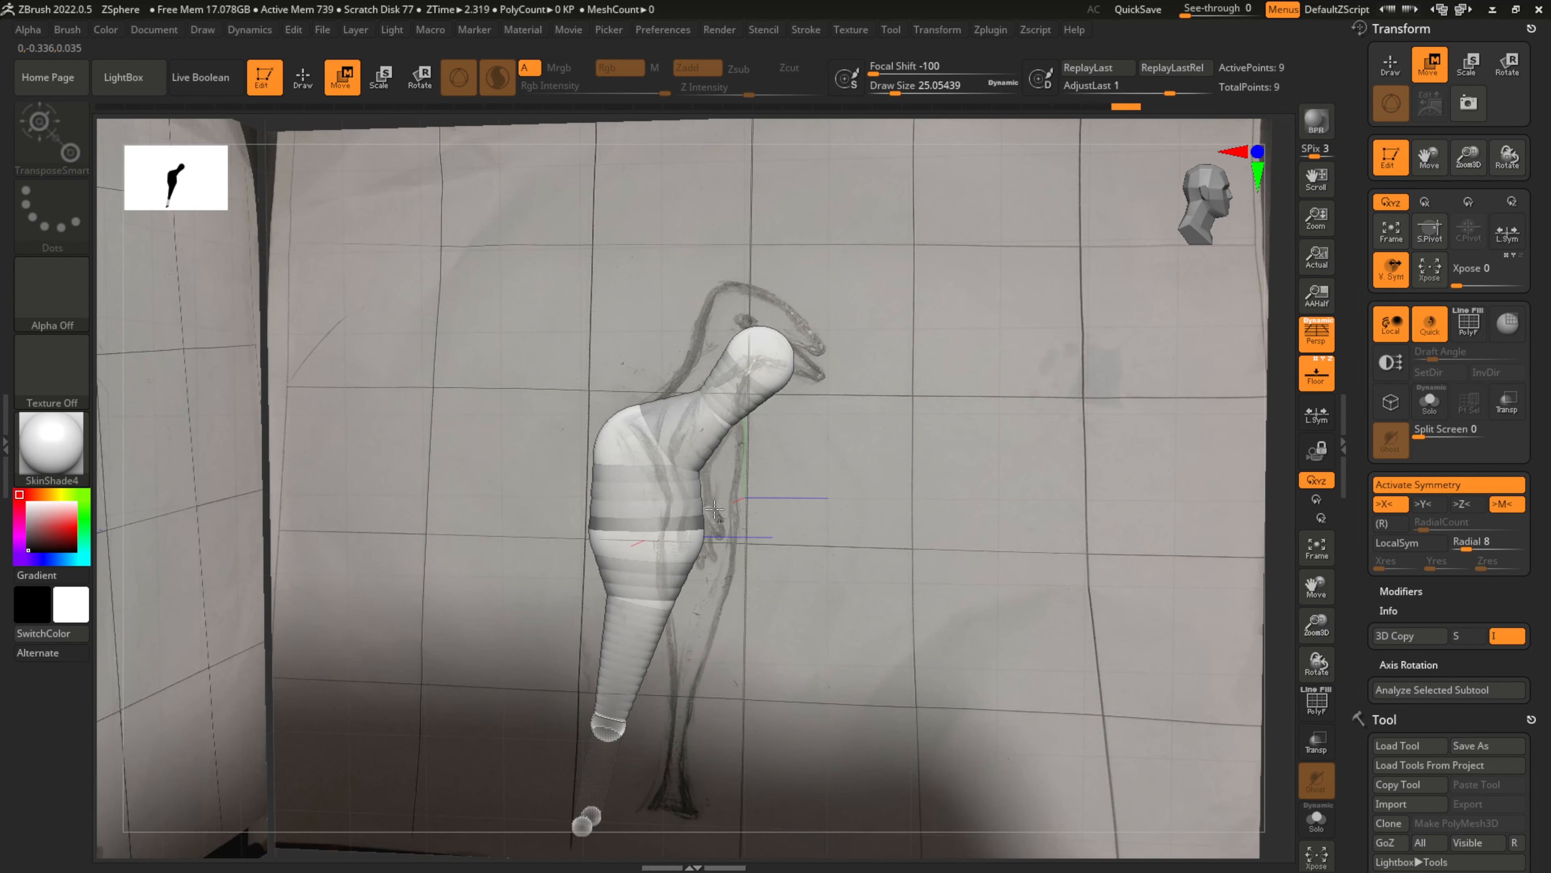
key("e")
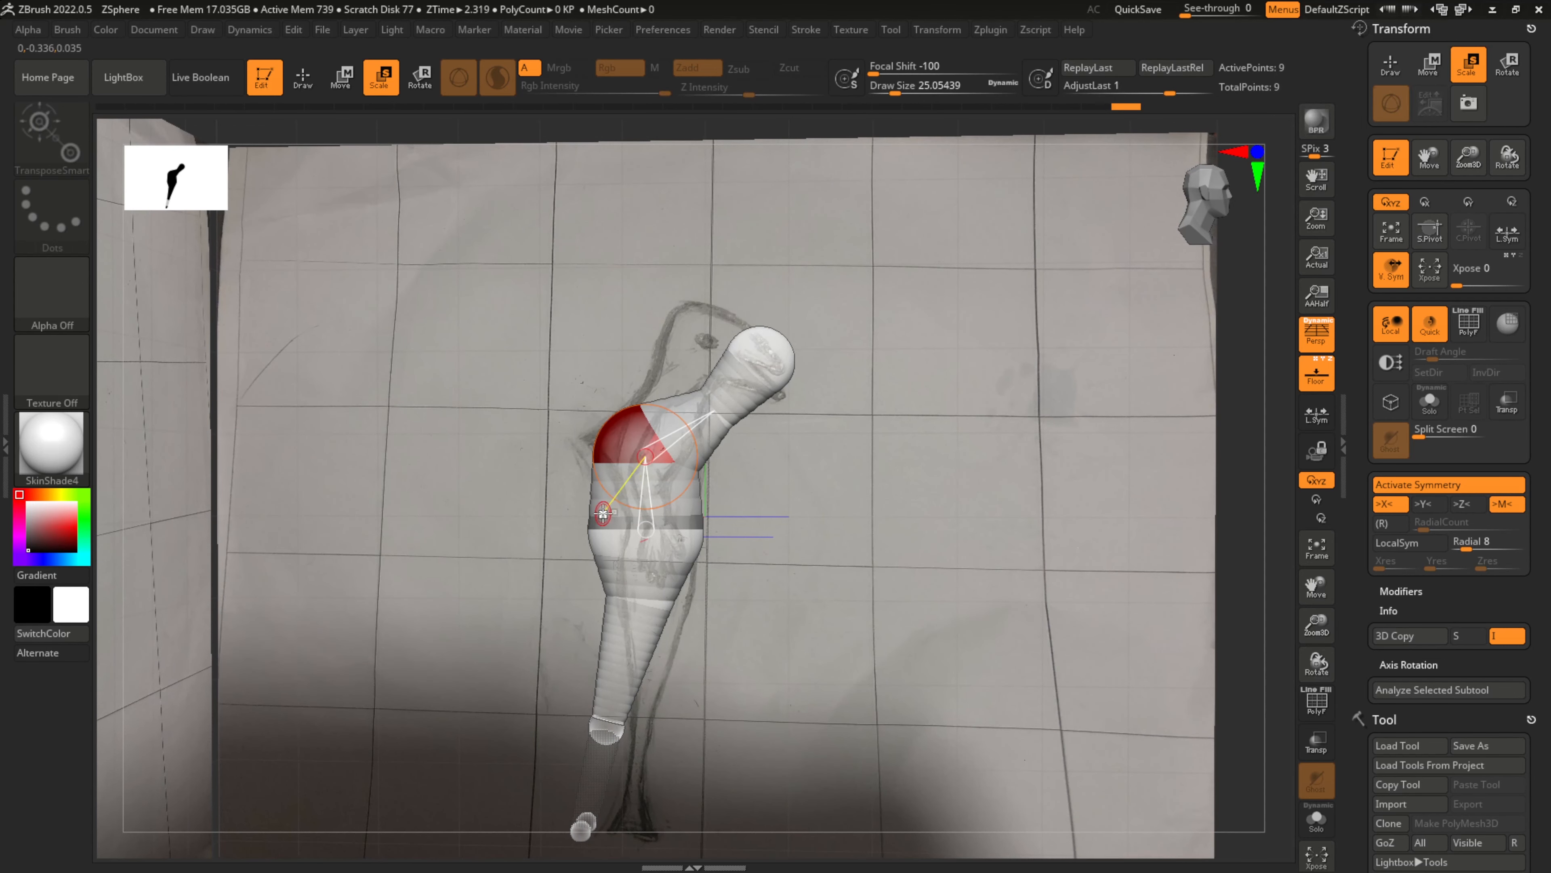
left_click_drag(605, 512, 681, 543)
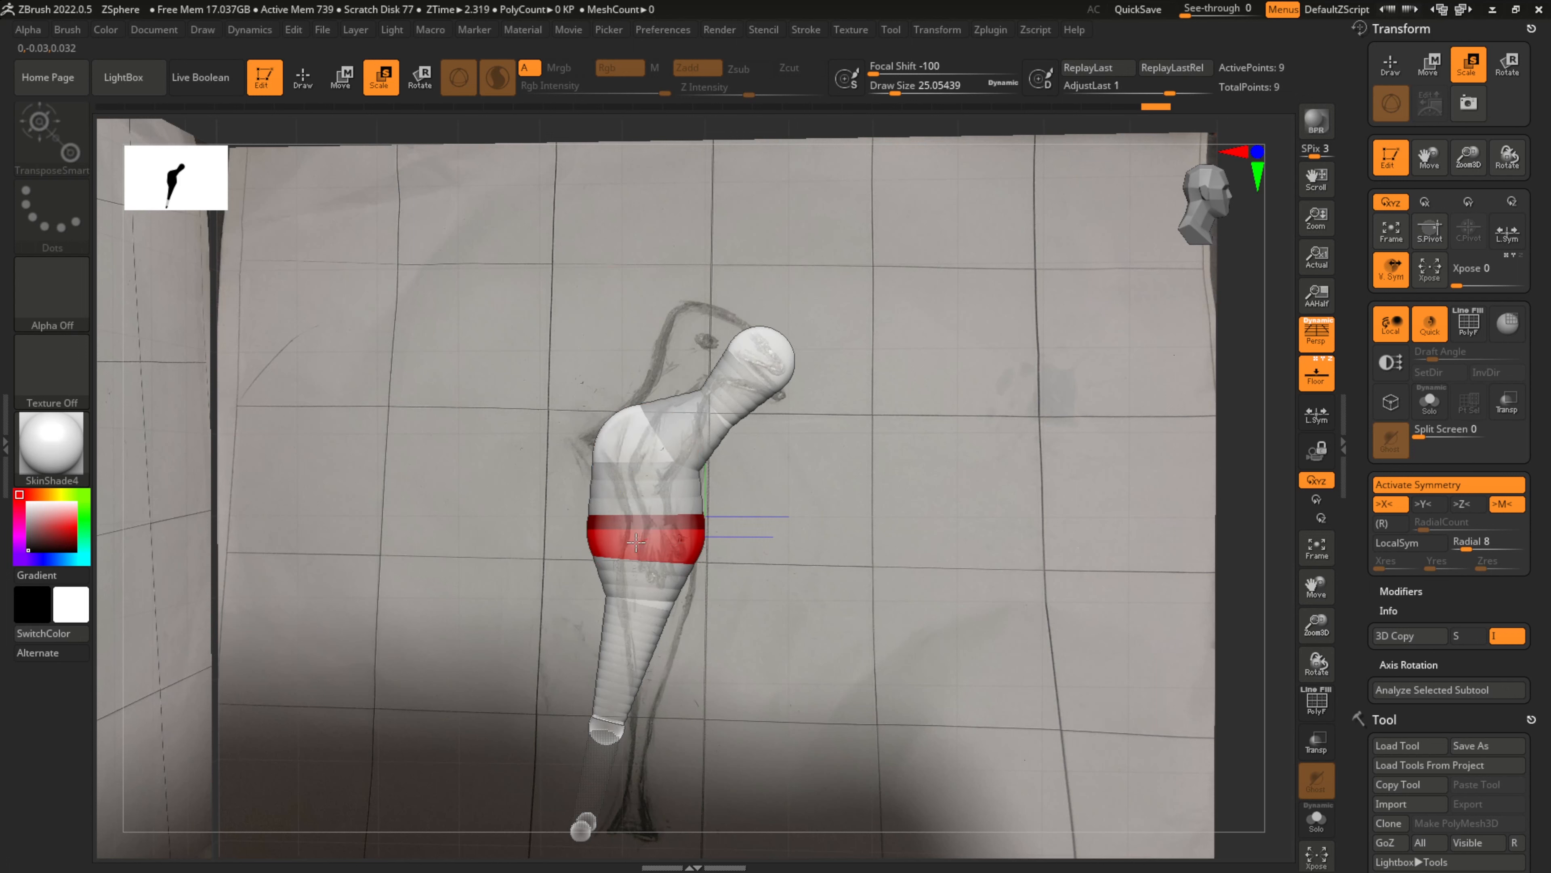
Reposition the head and neck ZSpheres over the sketched head and neck in side view
key("w")
left_click_drag(764, 368, 678, 340)
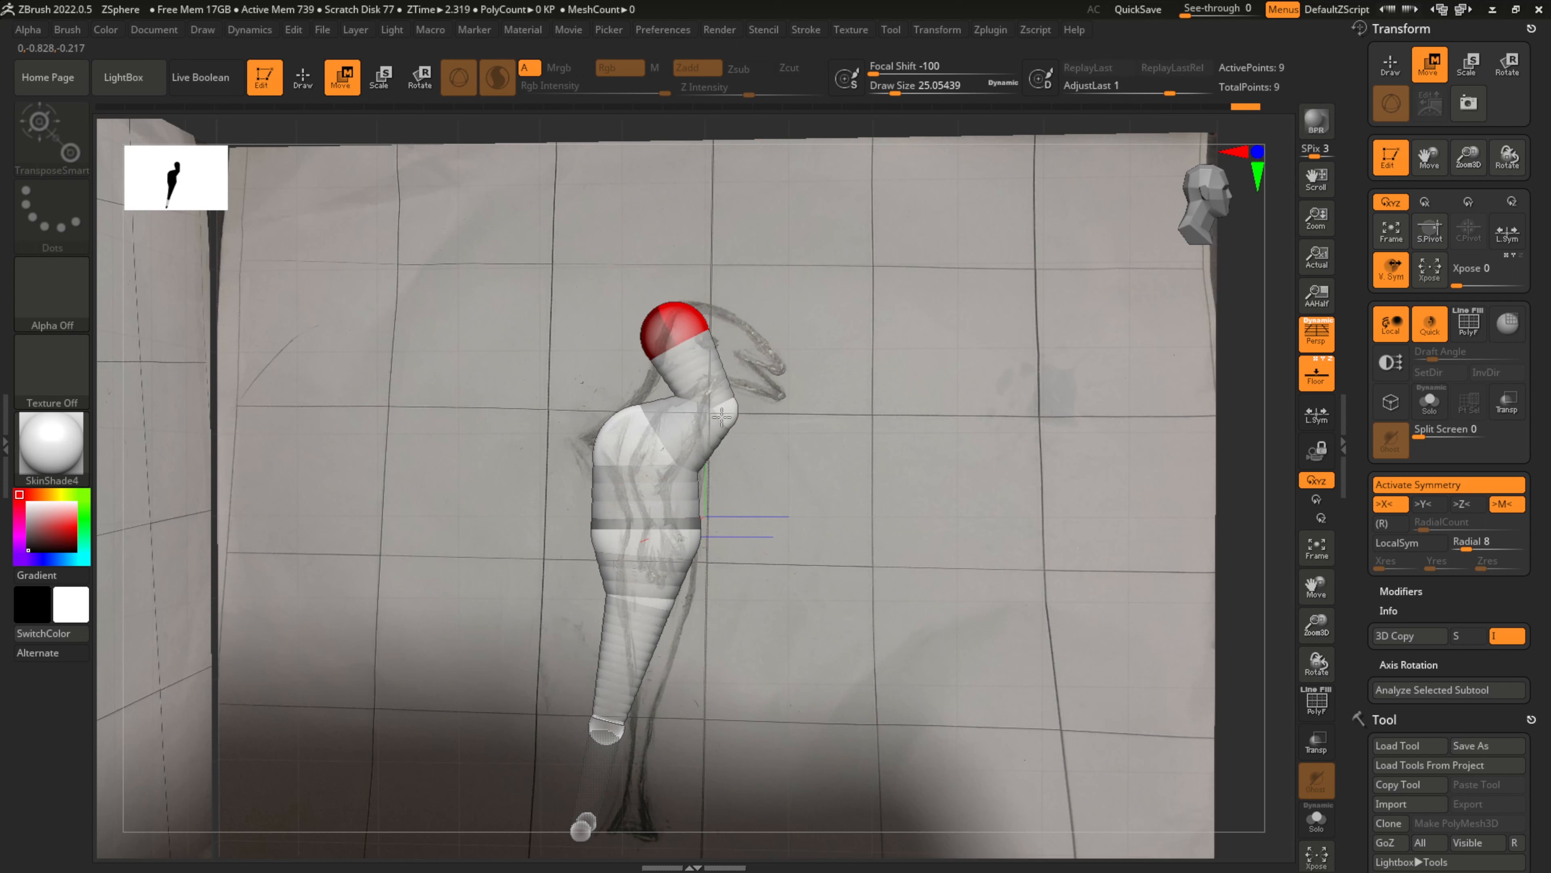
key("ctrl+z")
left_click(692, 340)
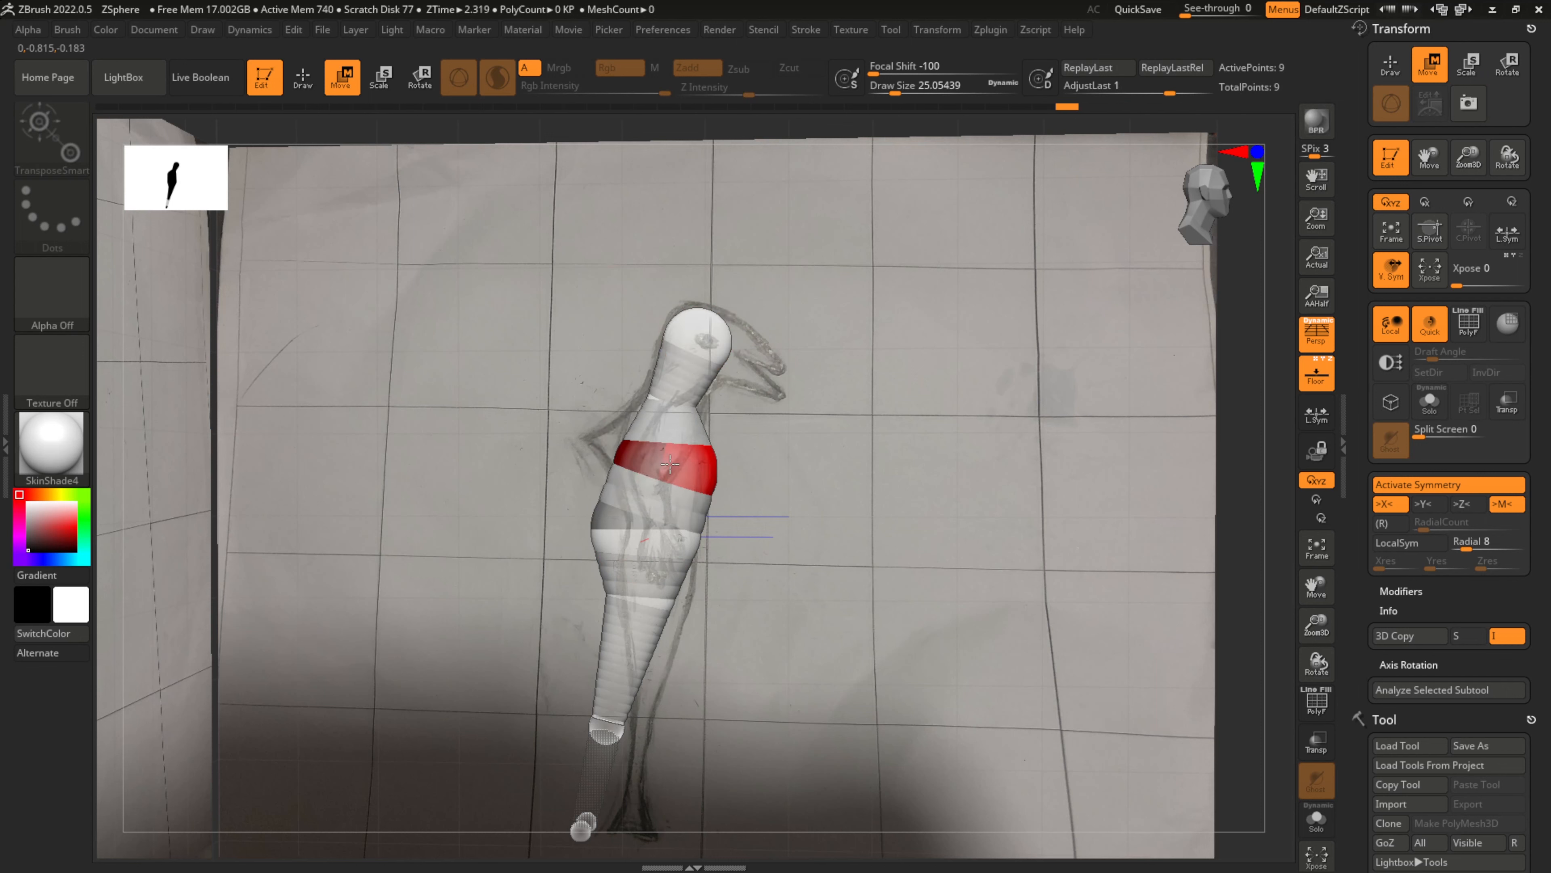
Move the chest, hip and upper tail ZSpheres into line with the sketched side profile
left_click(668, 463)
left_click_drag(633, 550, 642, 558)
left_click_drag(618, 636, 649, 619)
left_click_drag(623, 548, 667, 526)
left_click(626, 550)
Scale the hip and chest ZSpheres down to the sketched body depth and fit the head to the sketch
key("e")
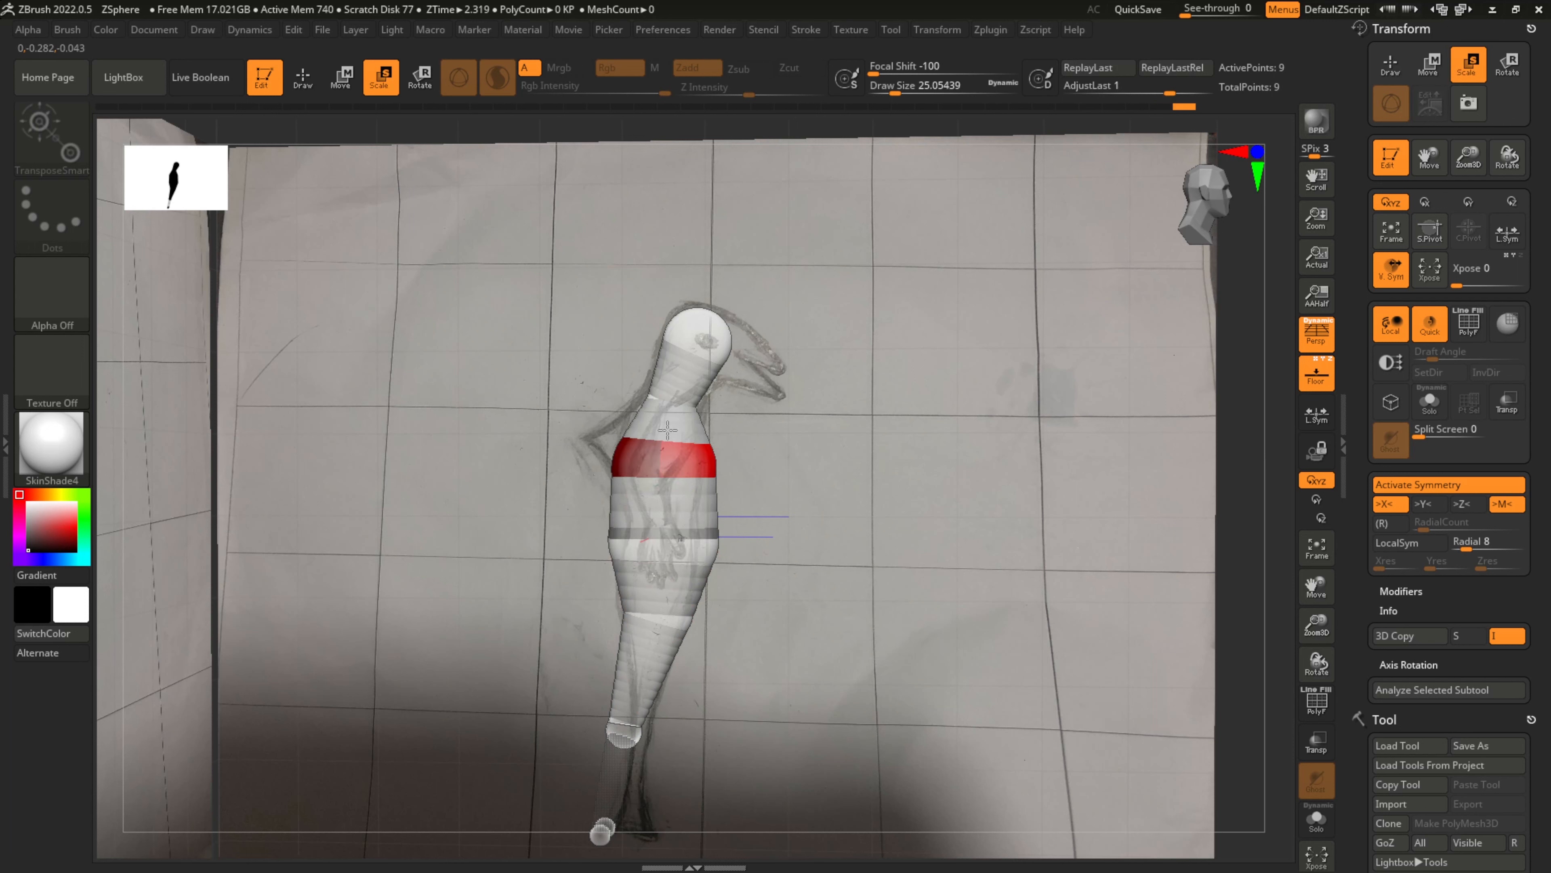
left_click_drag(710, 523, 627, 519)
left_click_drag(678, 466, 630, 475)
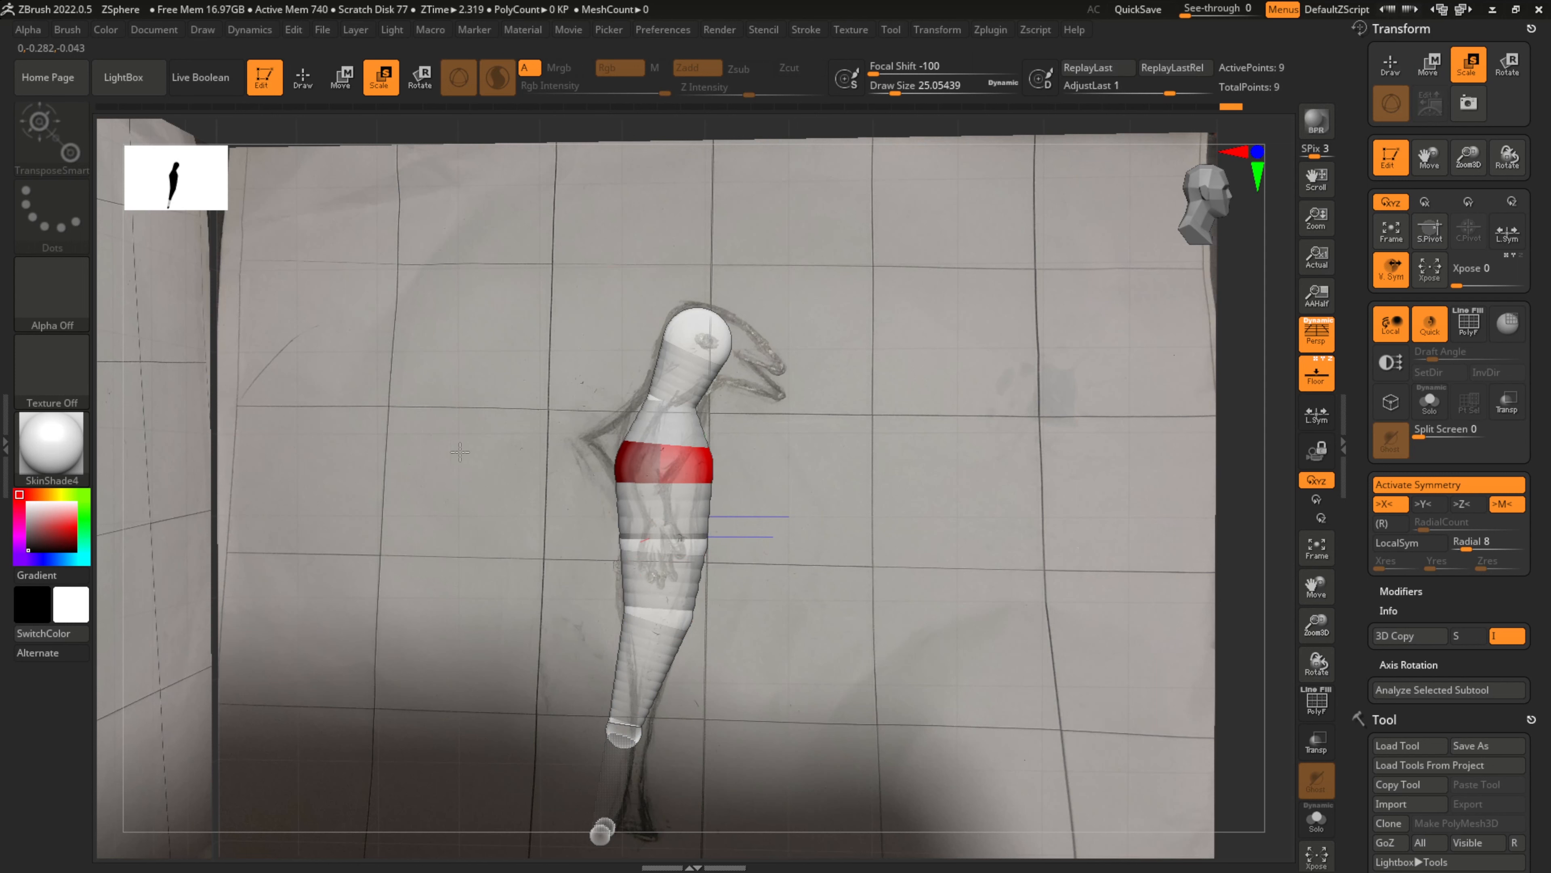
left_click_drag(704, 331, 677, 366)
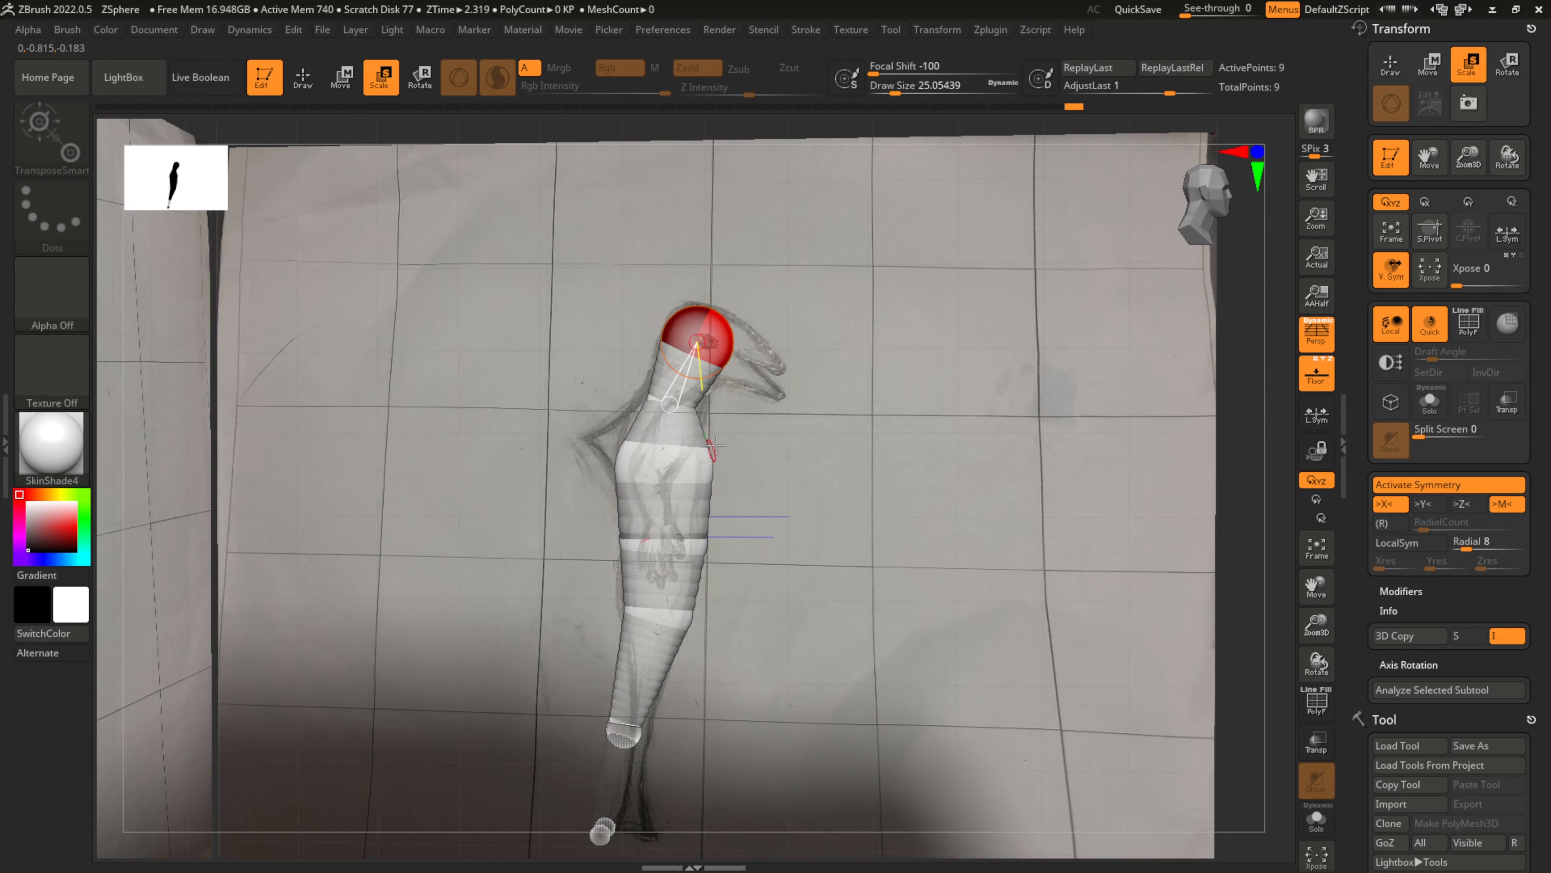
Add a small ZSphere centred on the back of the chest for the sketched back point and scale it
key("q")
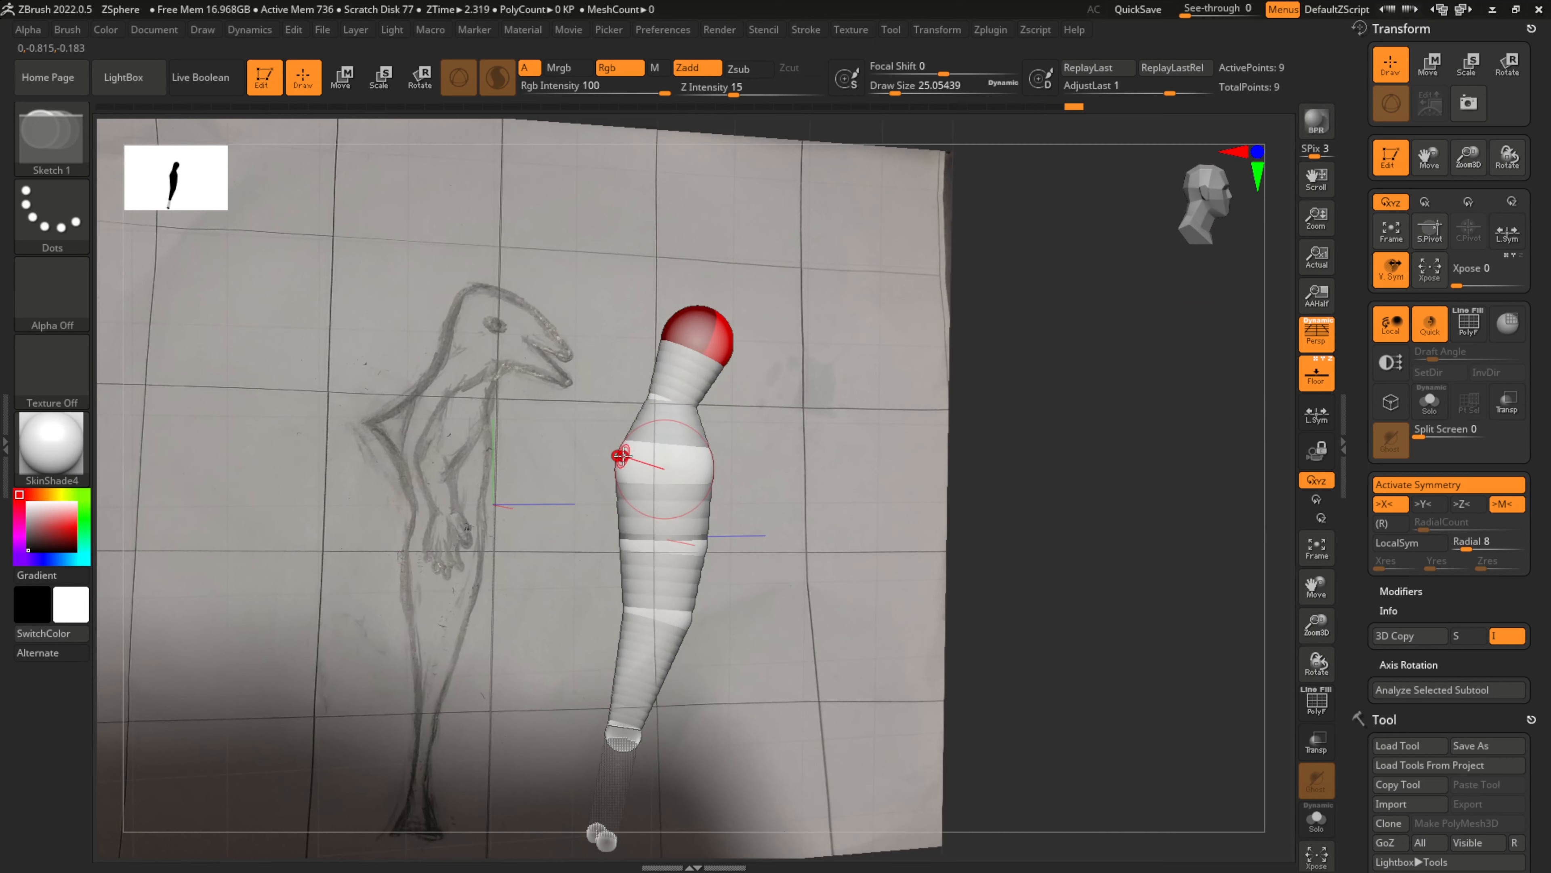
left_click(619, 459)
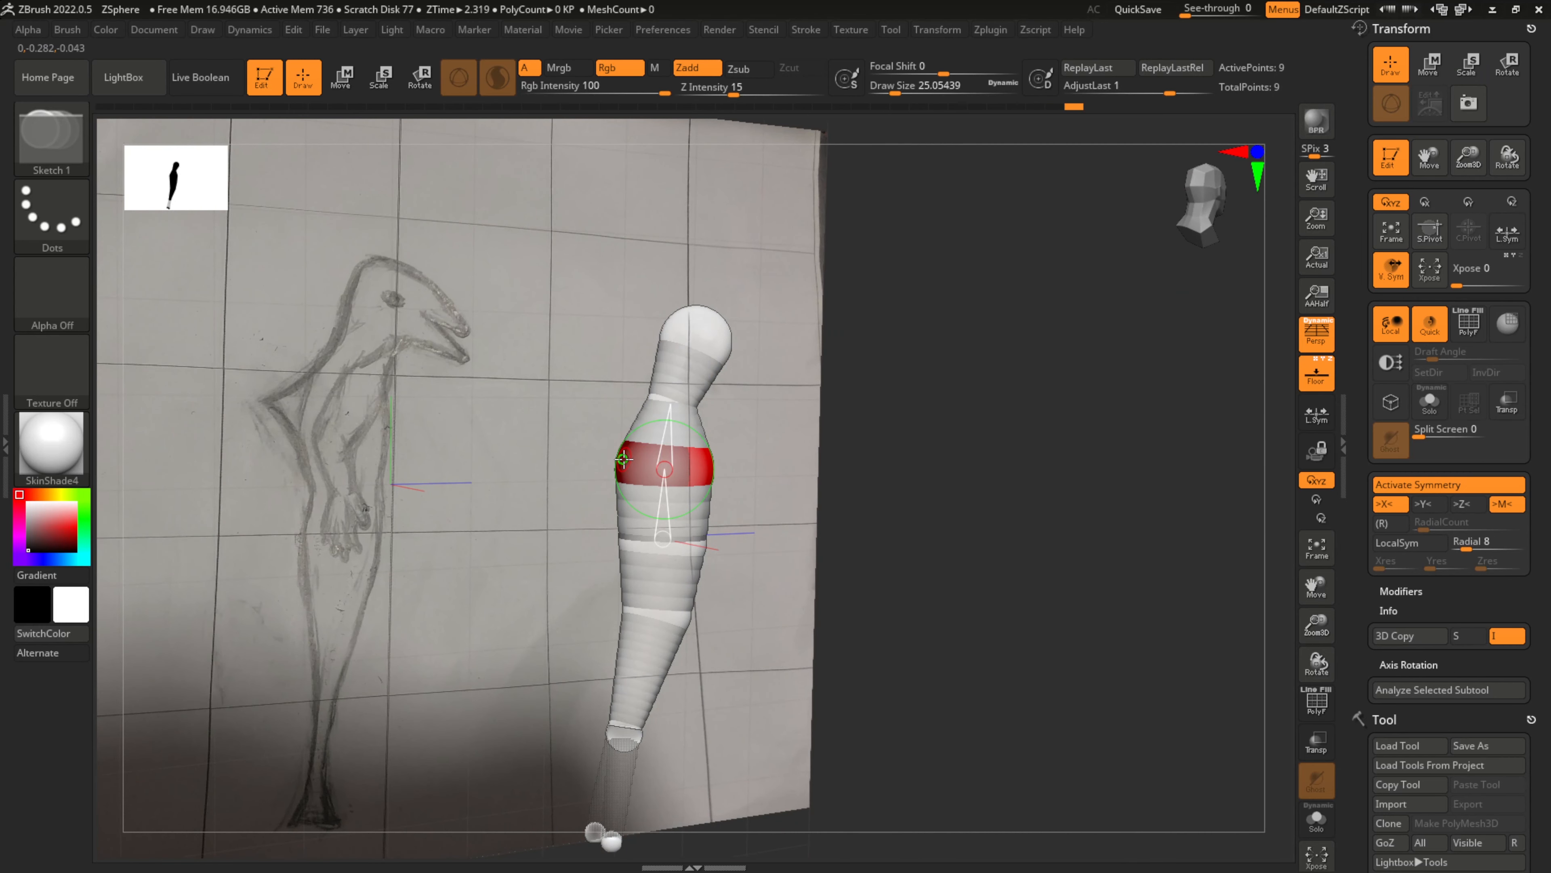
left_click_drag(621, 466, 595, 461)
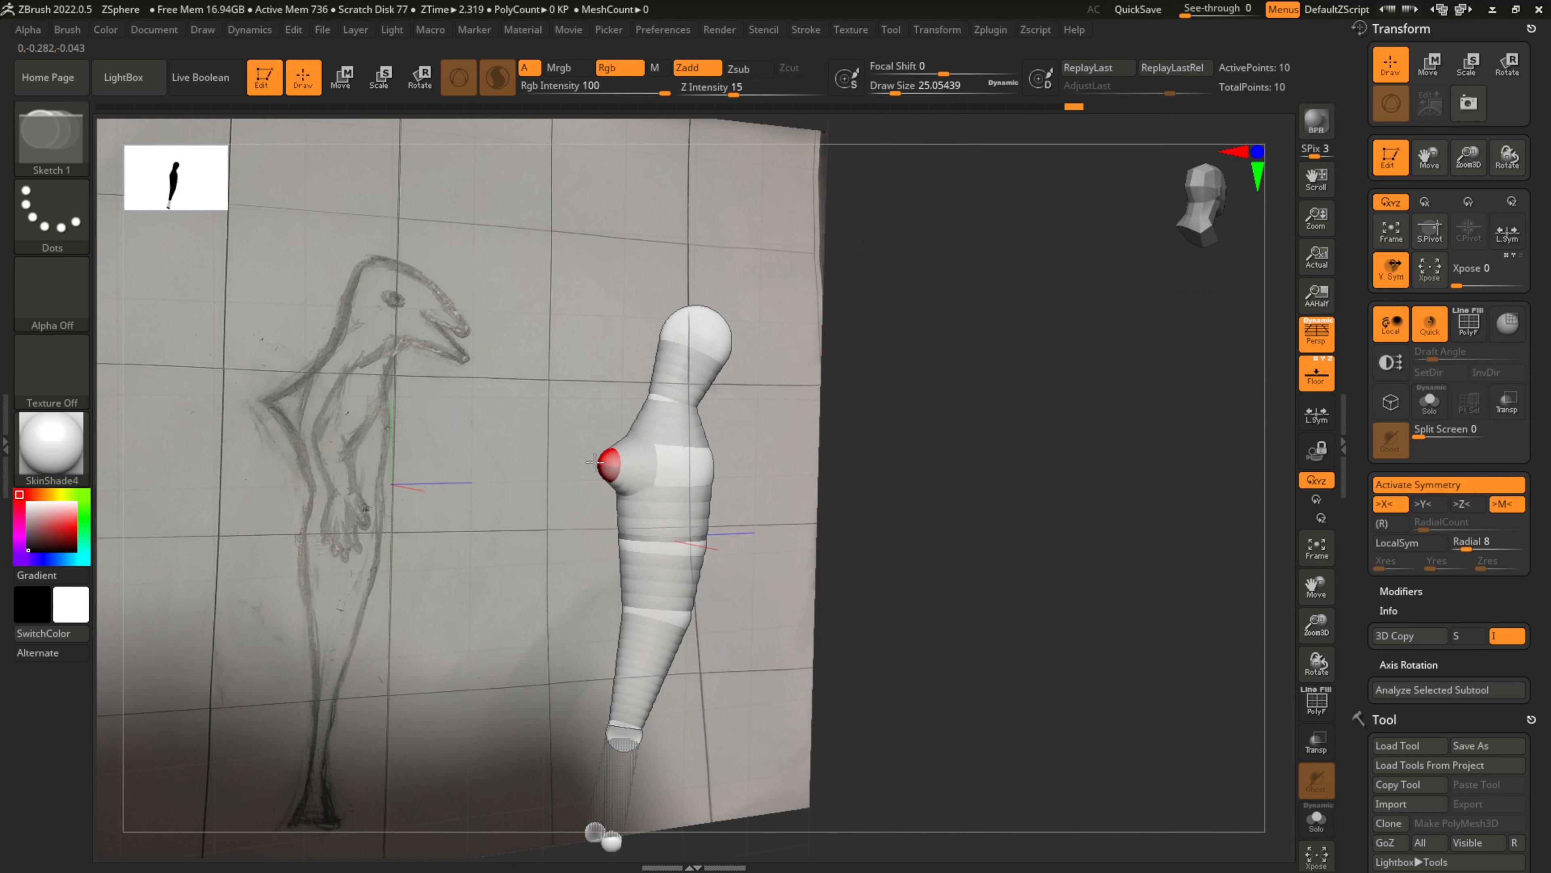
key("e")
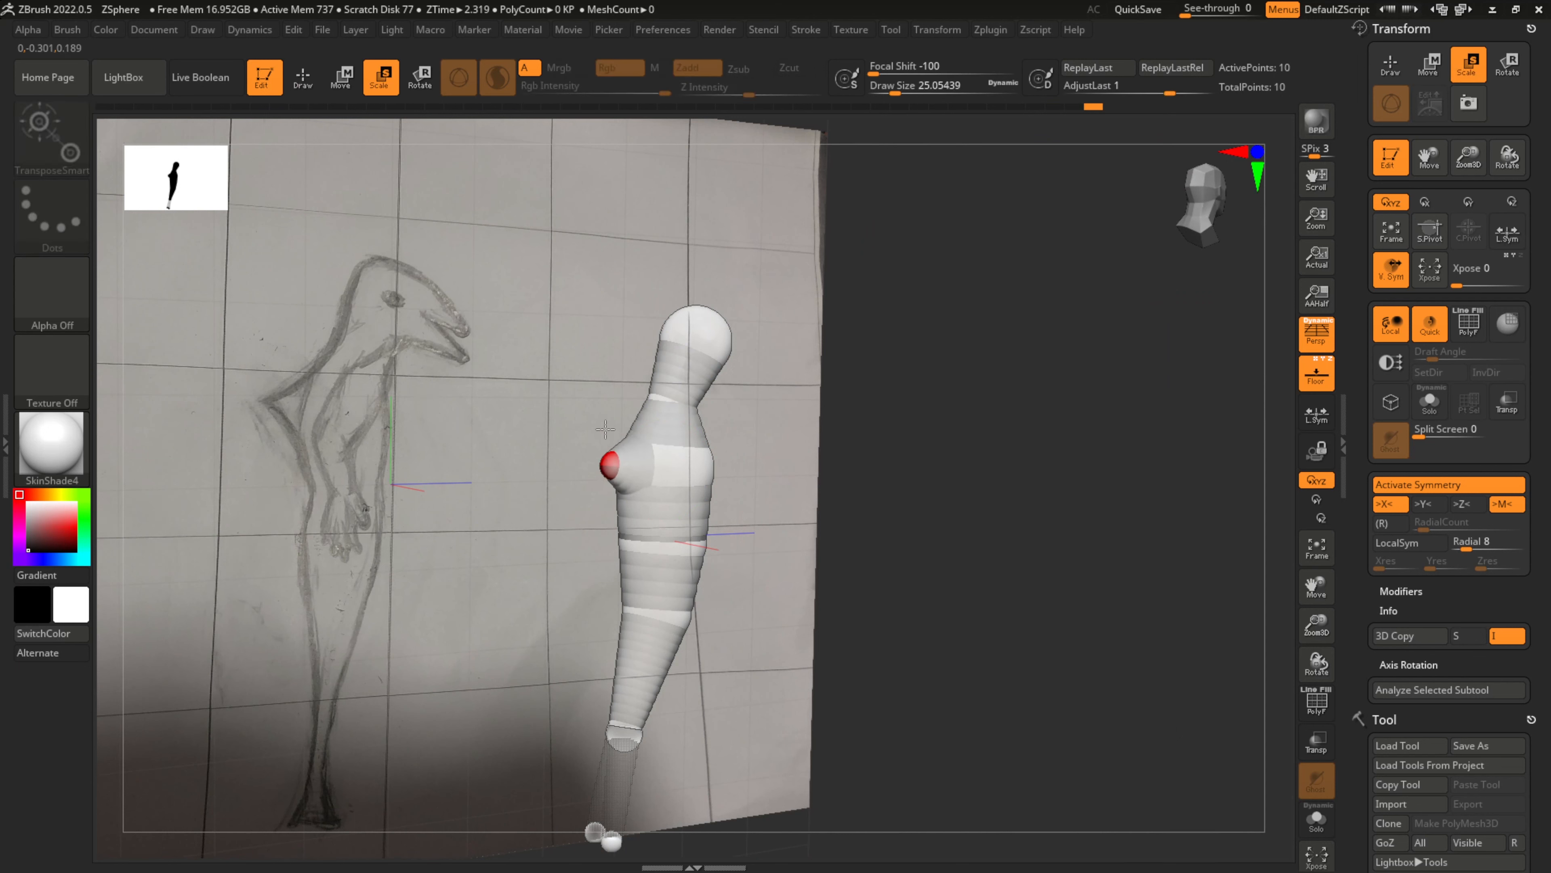
left_click_drag(605, 429, 657, 428)
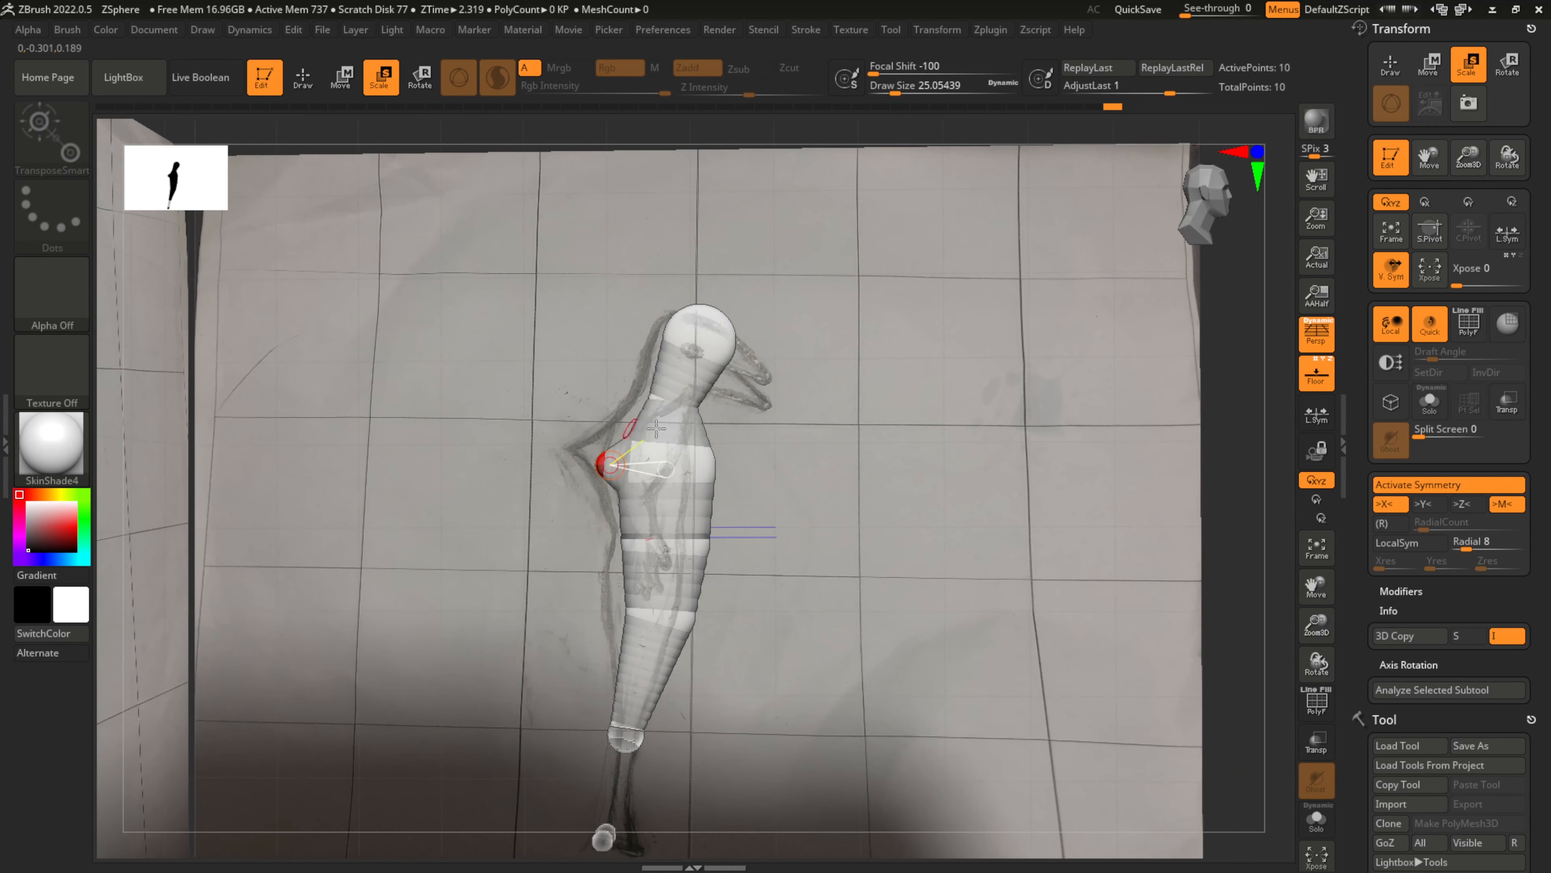
Add a ZSphere on the front of the head for the beak and scale it to match the side sketch
key("q")
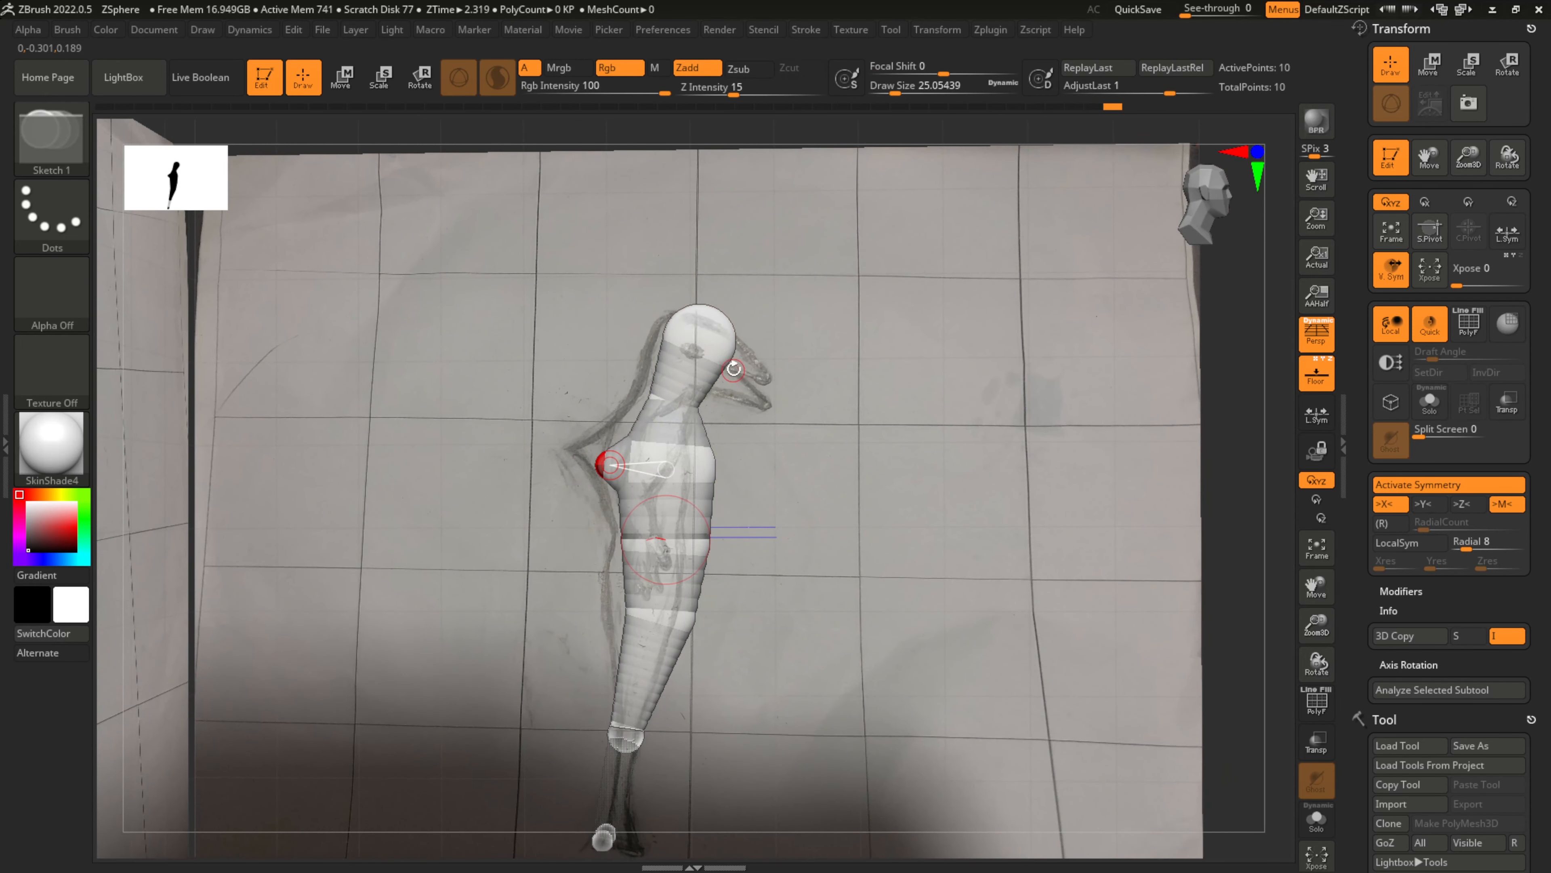
left_click(705, 372)
right_click_drag(726, 359, 702, 360)
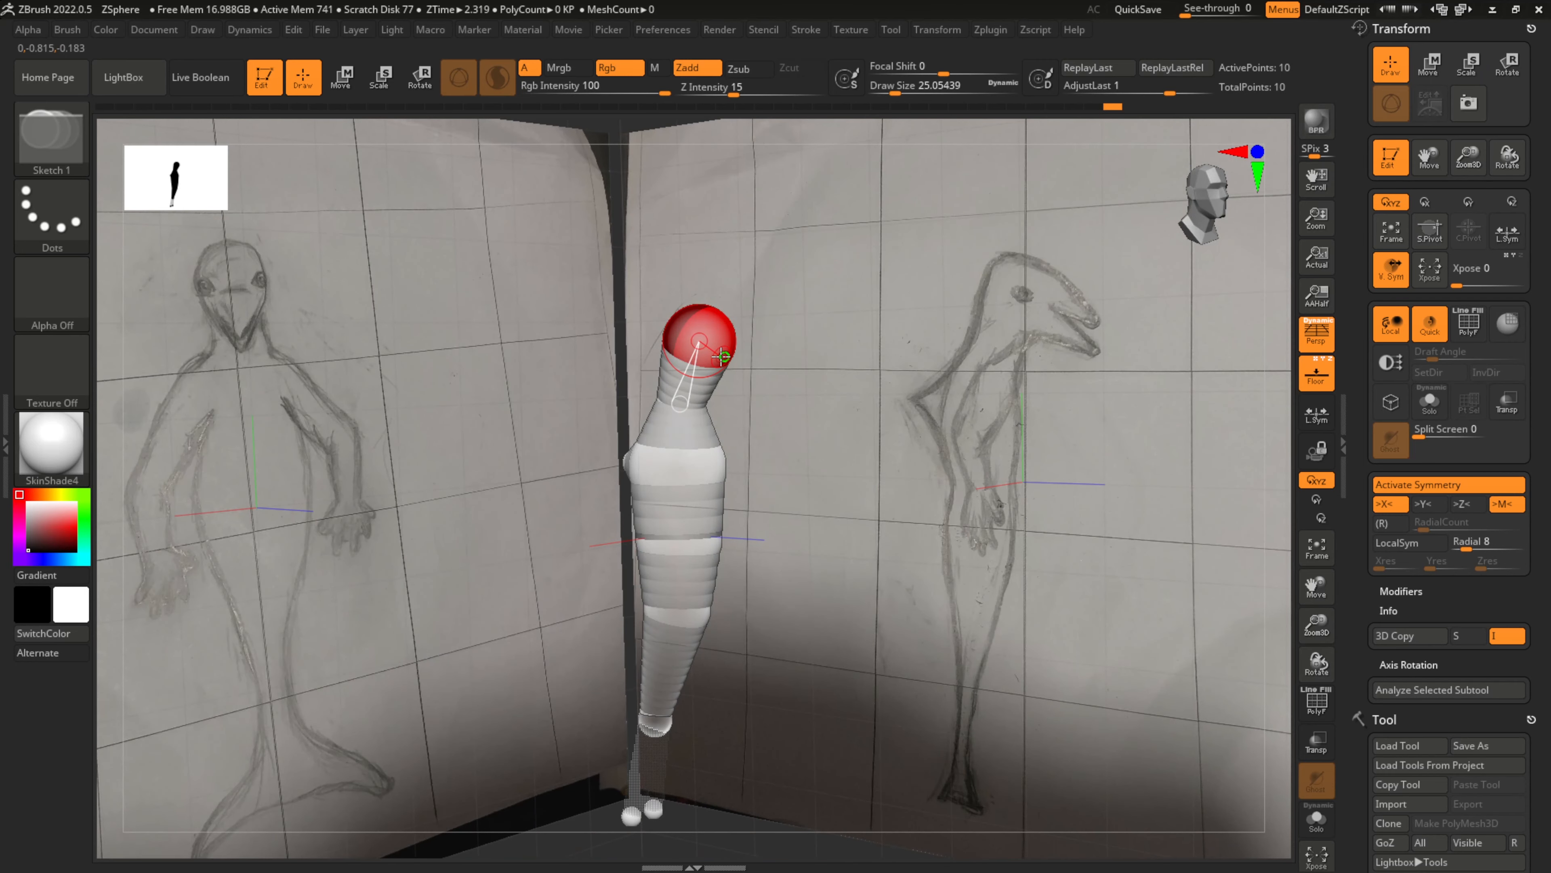
left_click(725, 358)
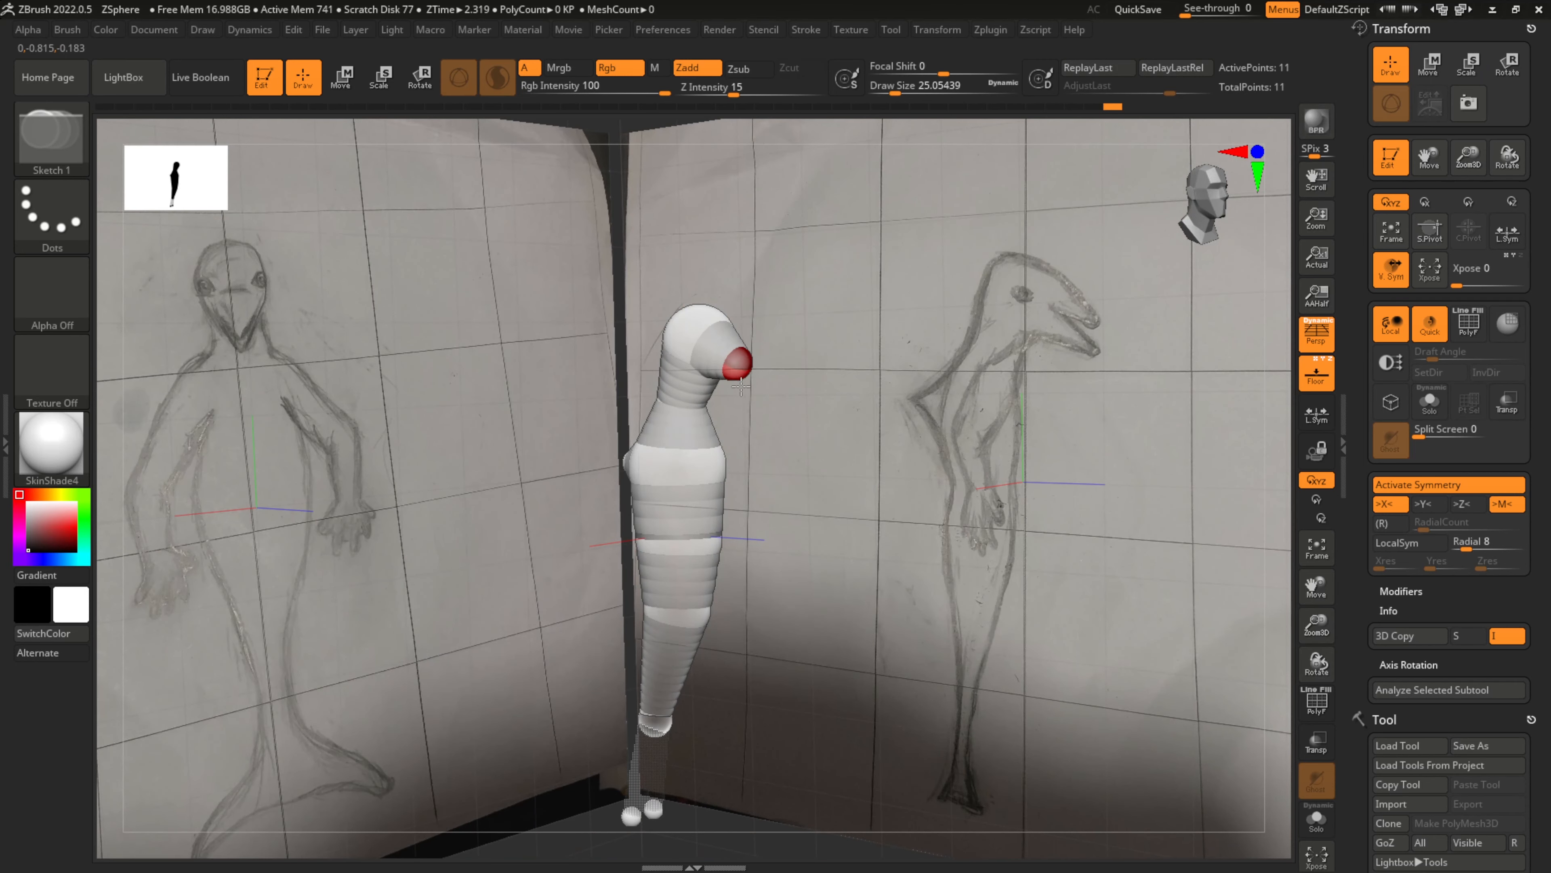
key("e")
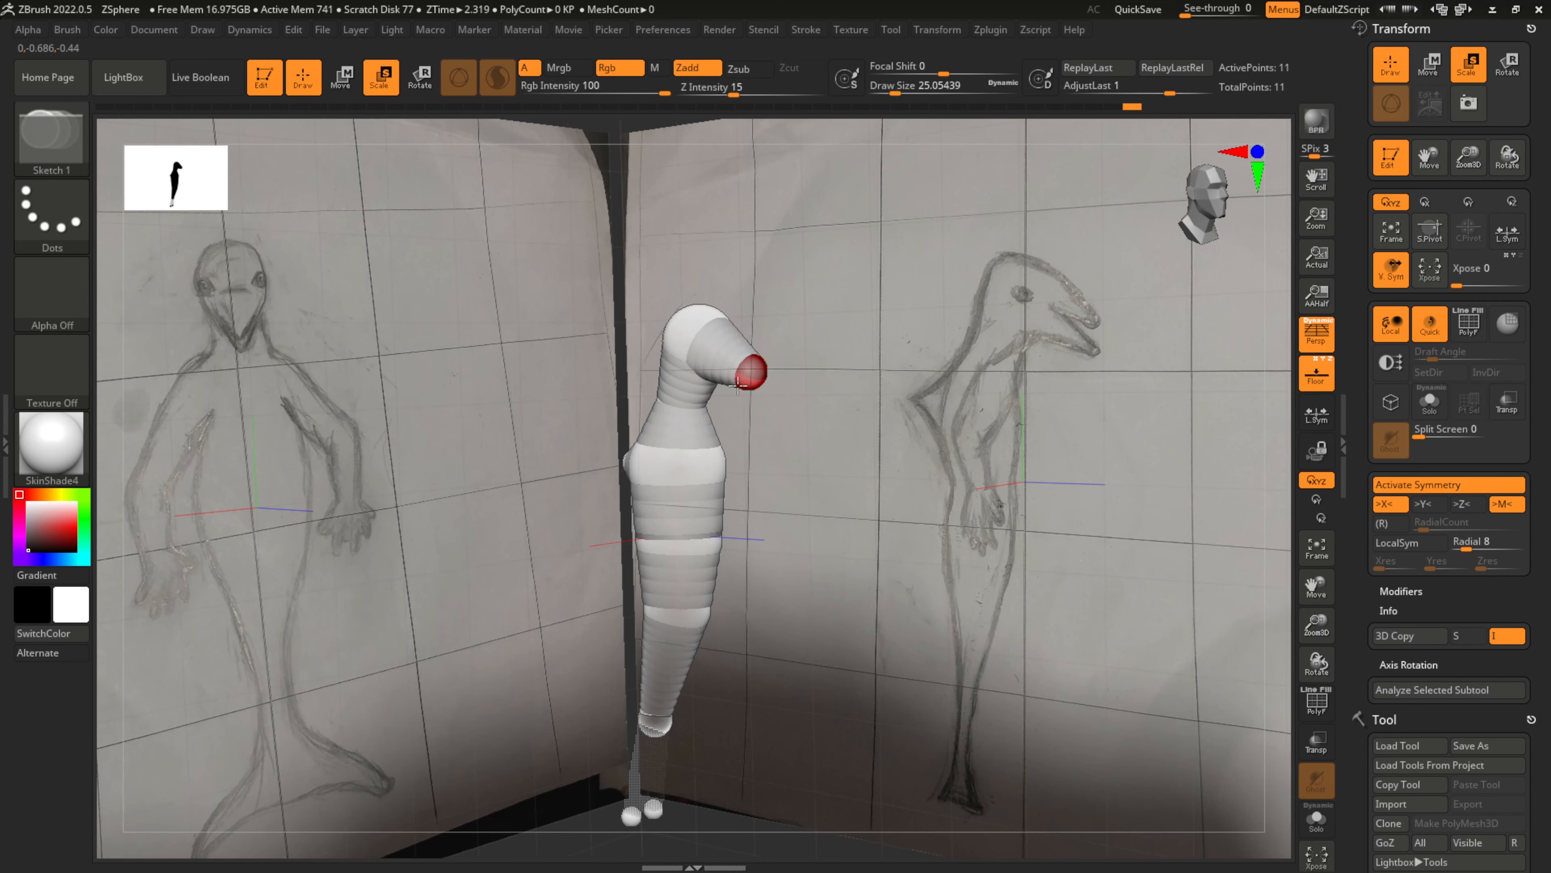
right_click_drag(740, 371, 796, 359)
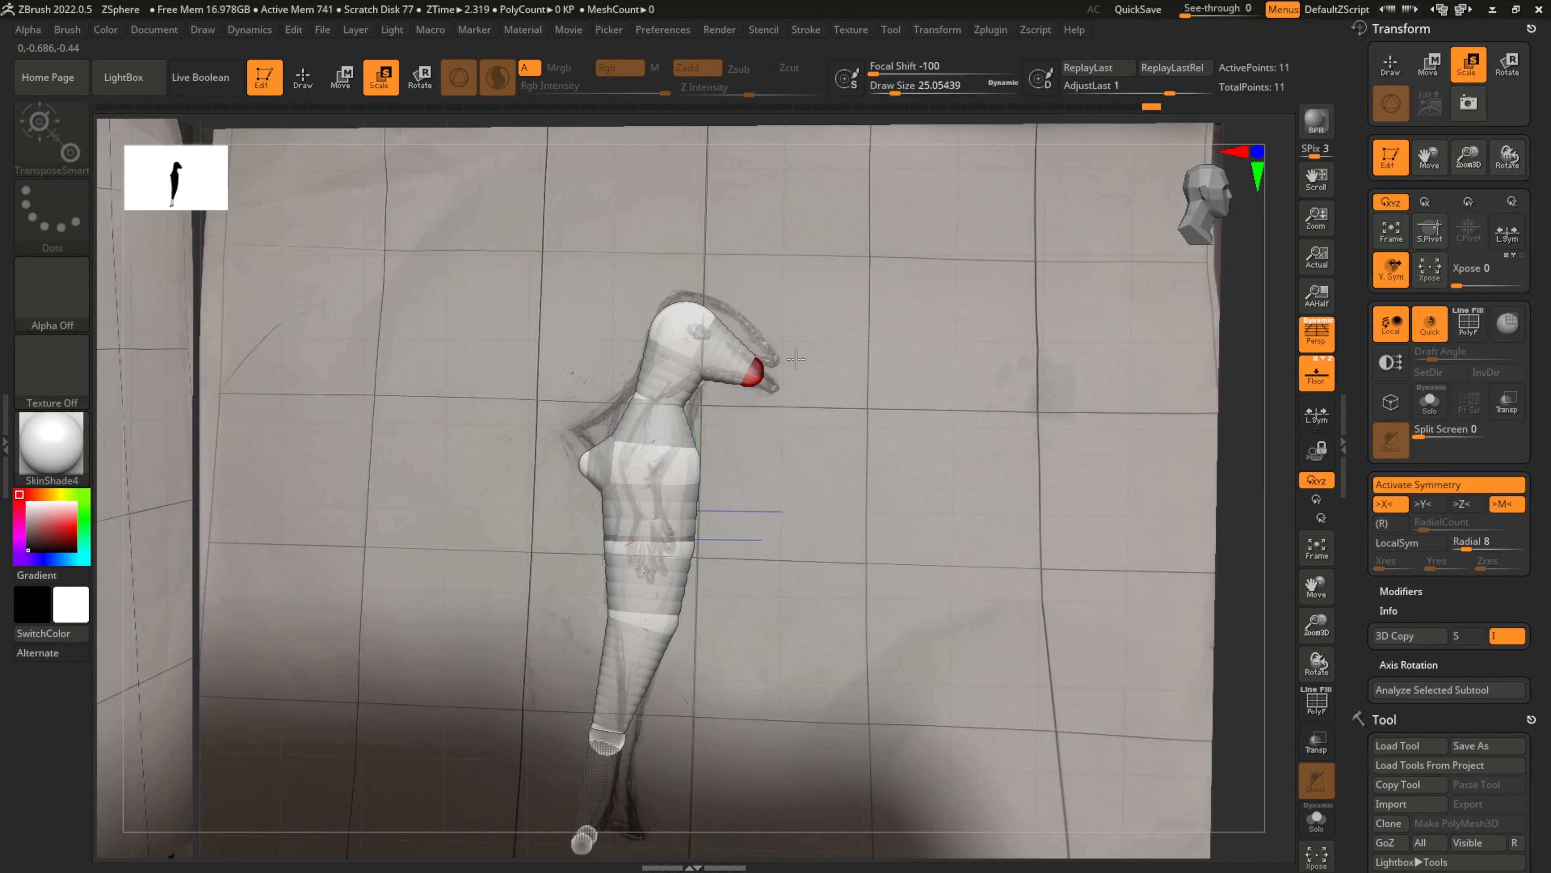
In front view, spread the mirrored fin tip ZSpheres outward to the sketched tail fin's width
right_click_drag(692, 644, 623, 649)
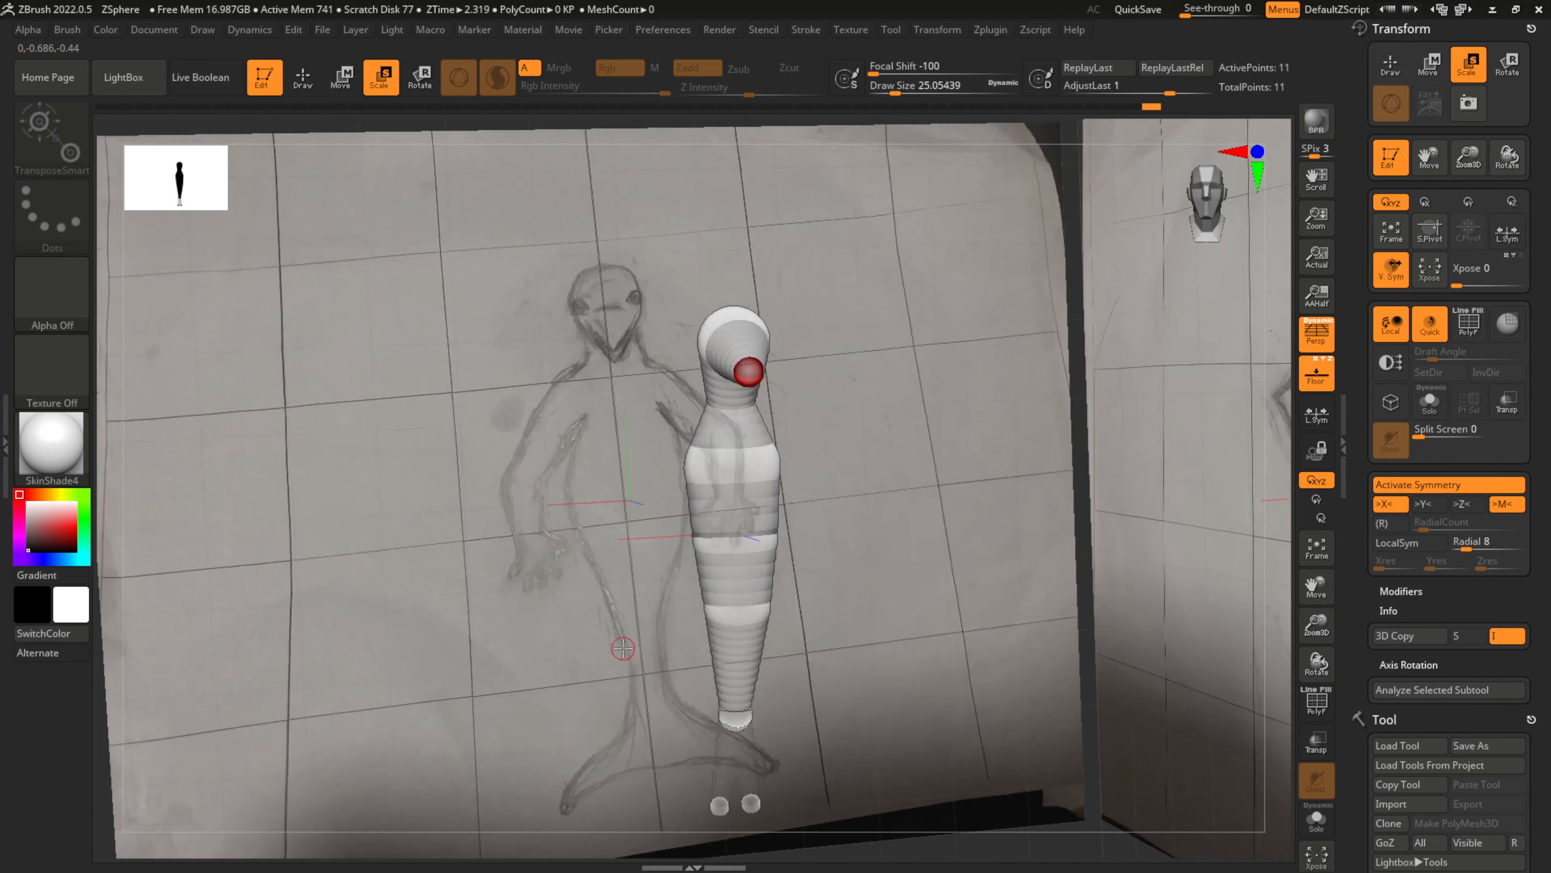
right_click_drag(756, 808, 755, 807)
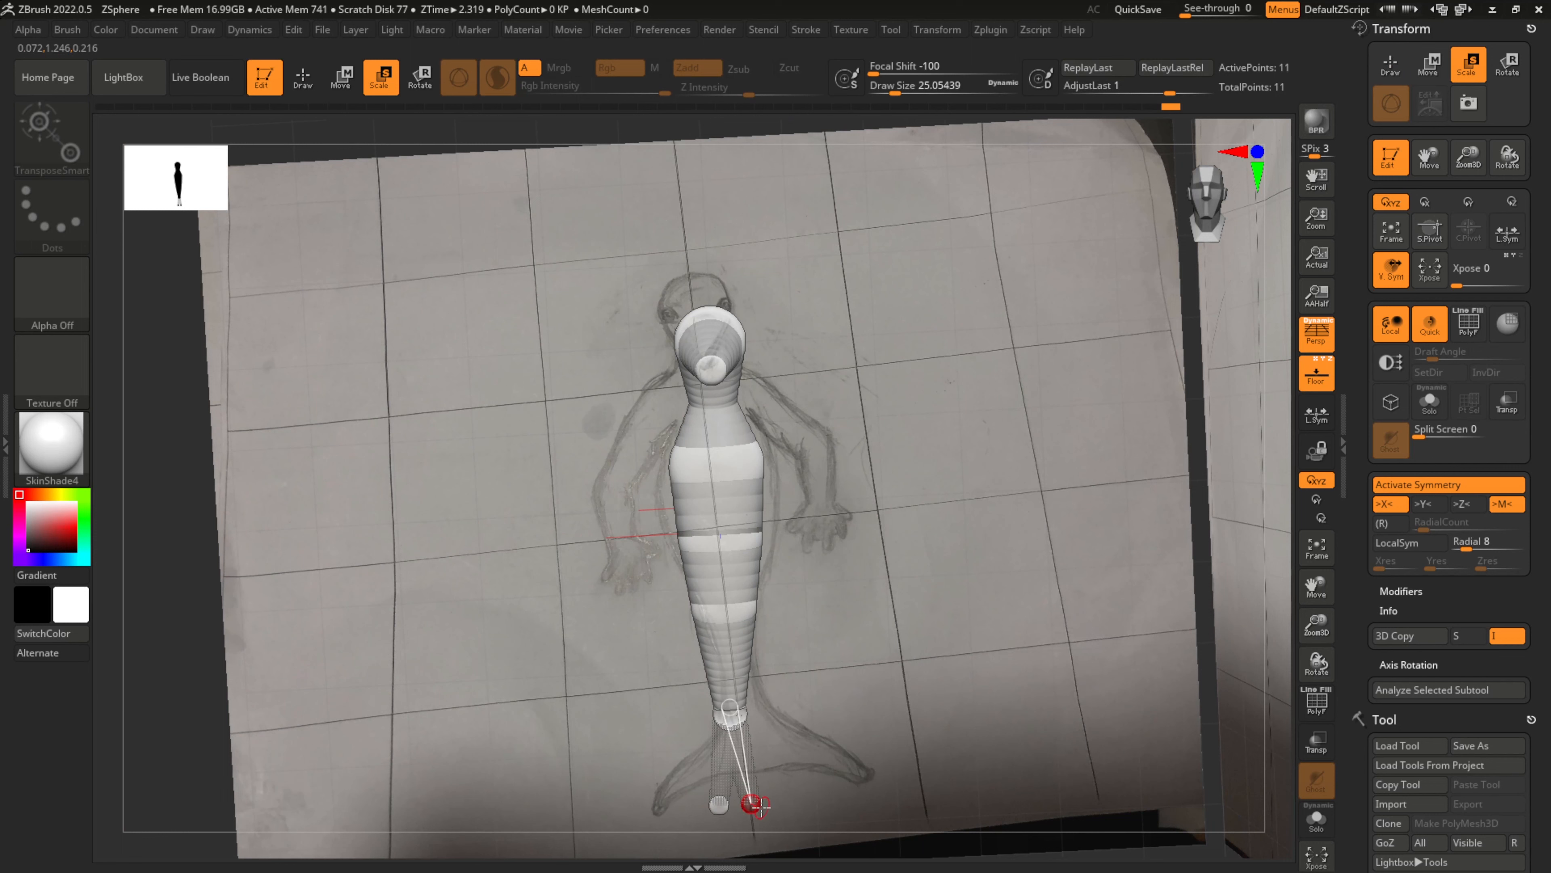
key("w")
left_click_drag(751, 804, 828, 773)
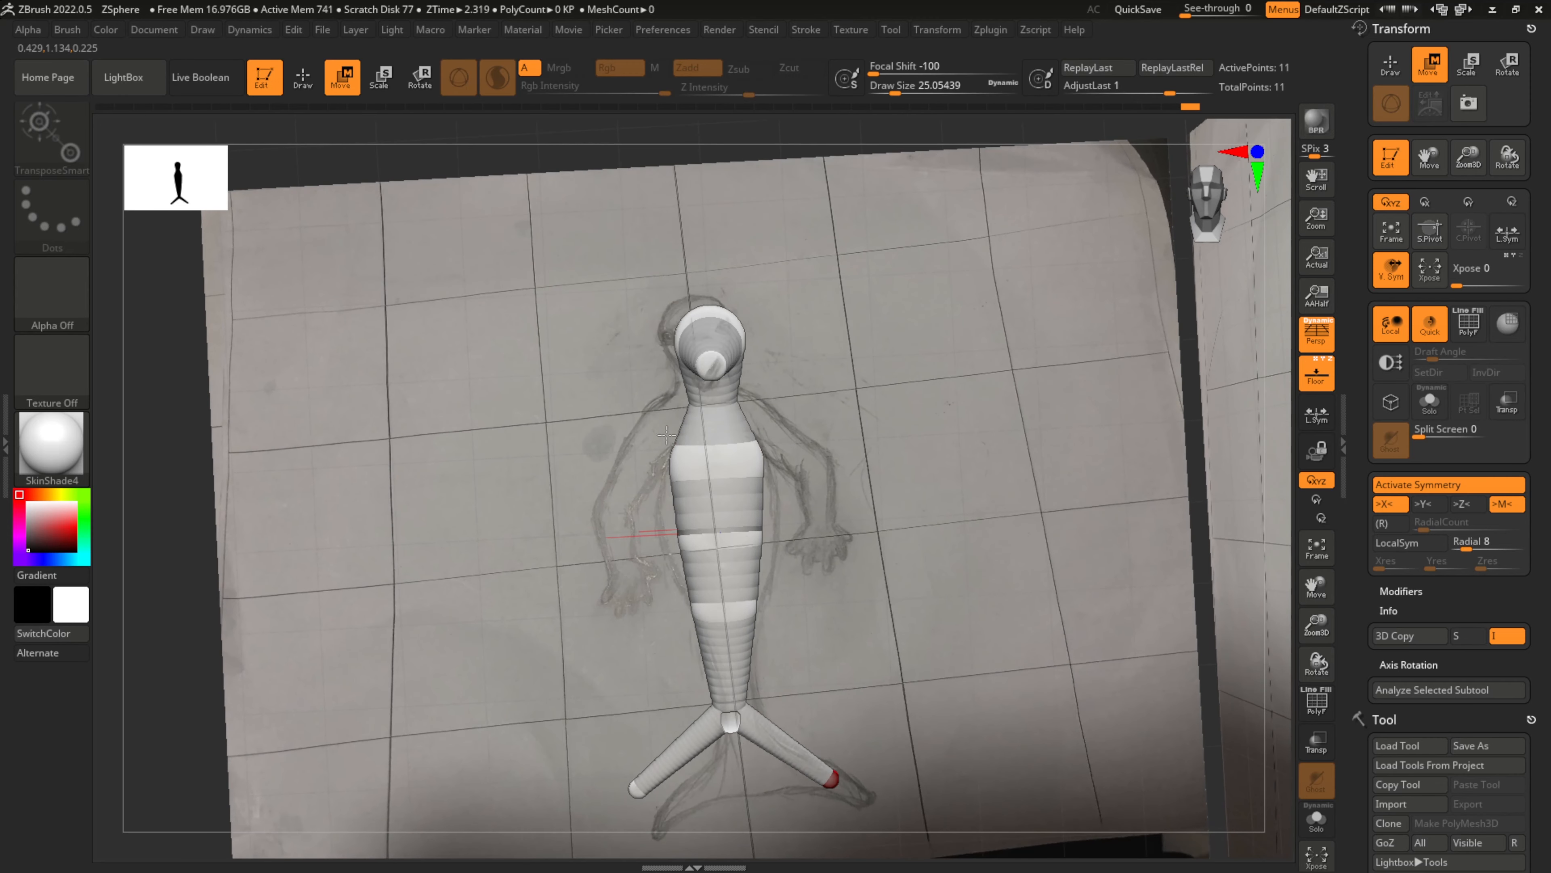
Add mirrored shoulder ZSpheres to the upper chest, extend elbow and wrist ZSpheres along the sketched arms, and reposition the shoulders
key("q")
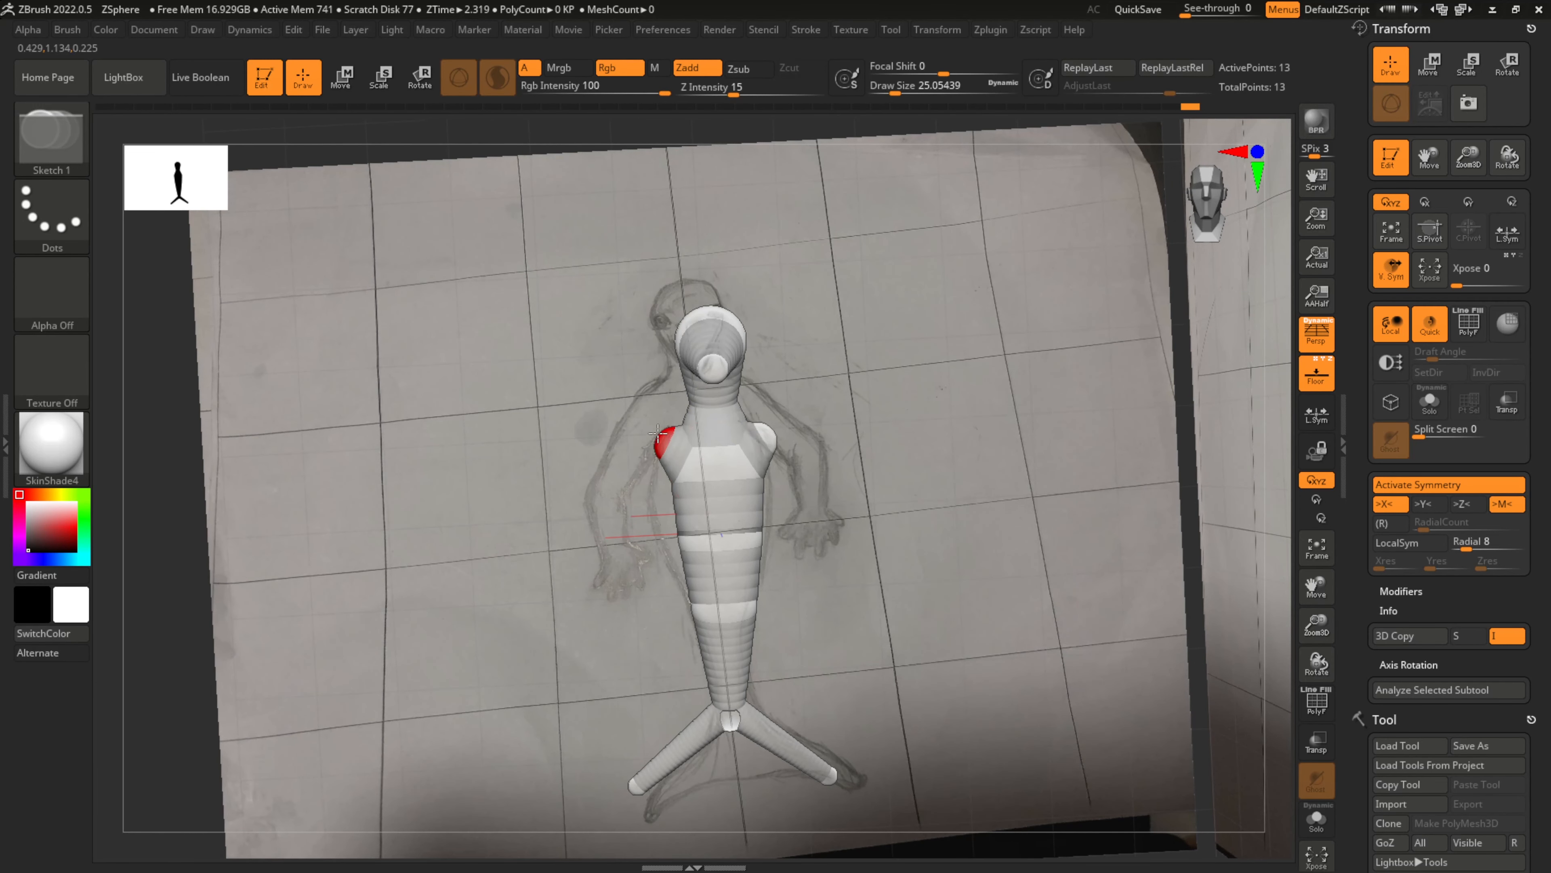
left_click_drag(659, 435, 673, 435)
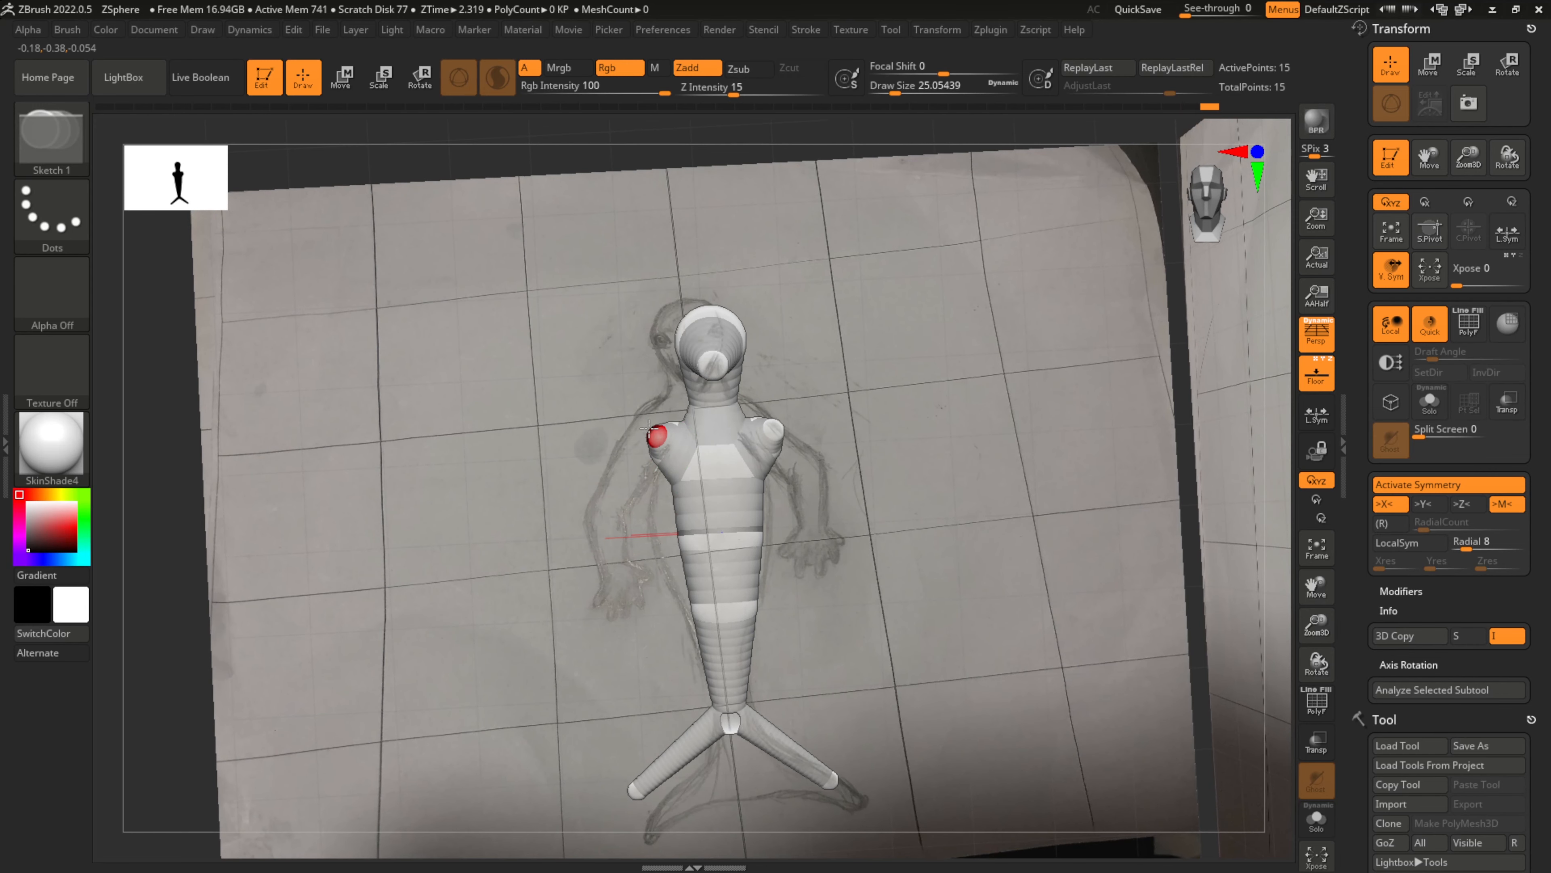
left_click_drag(613, 466, 585, 635)
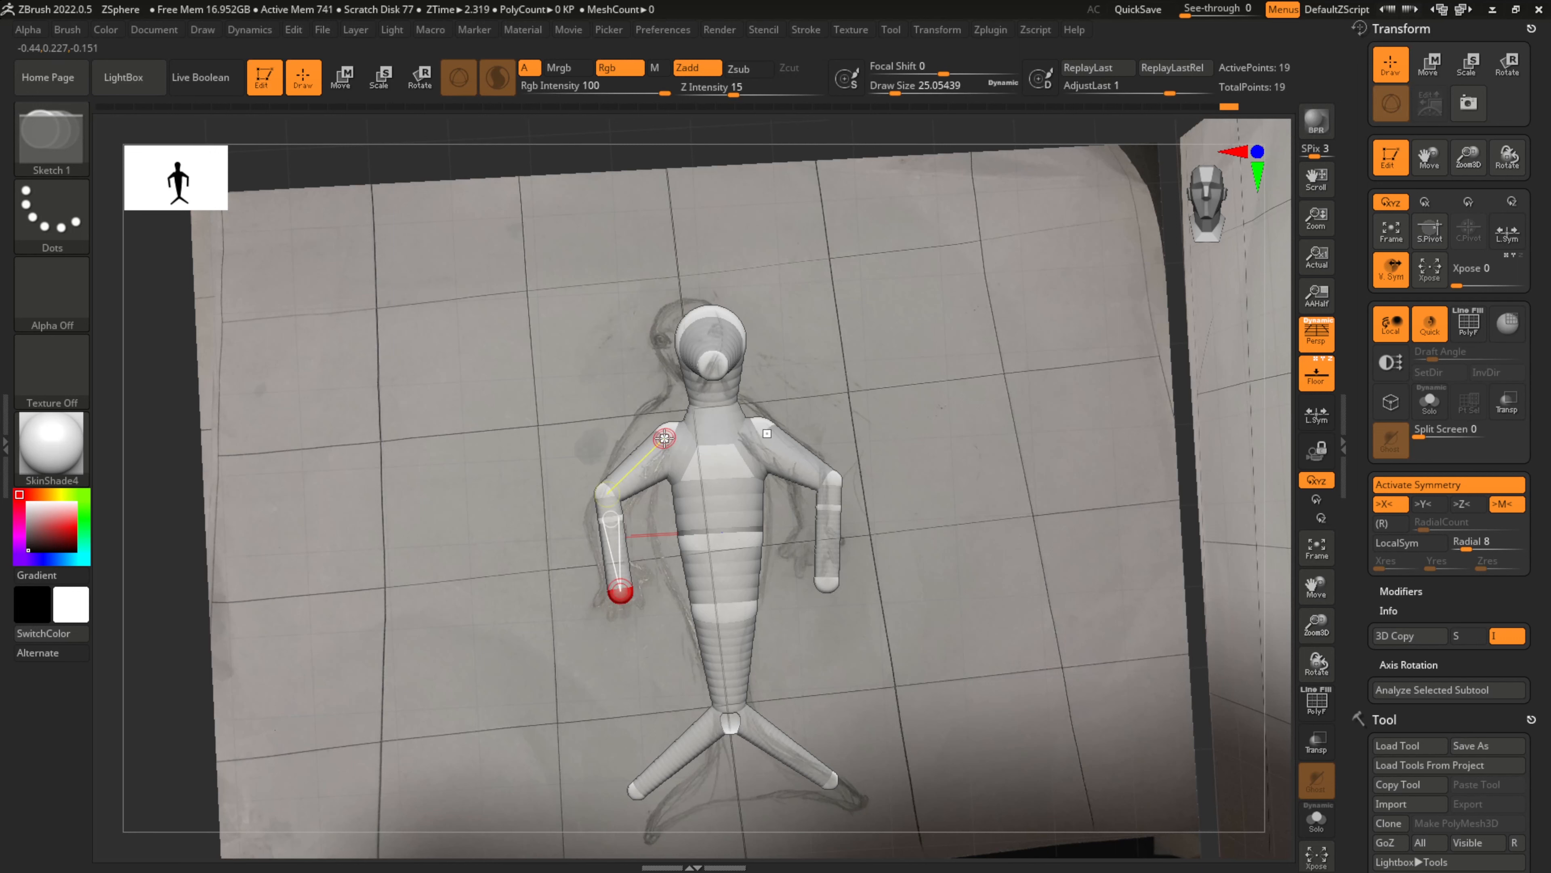
key("w")
left_click_drag(664, 437, 684, 414)
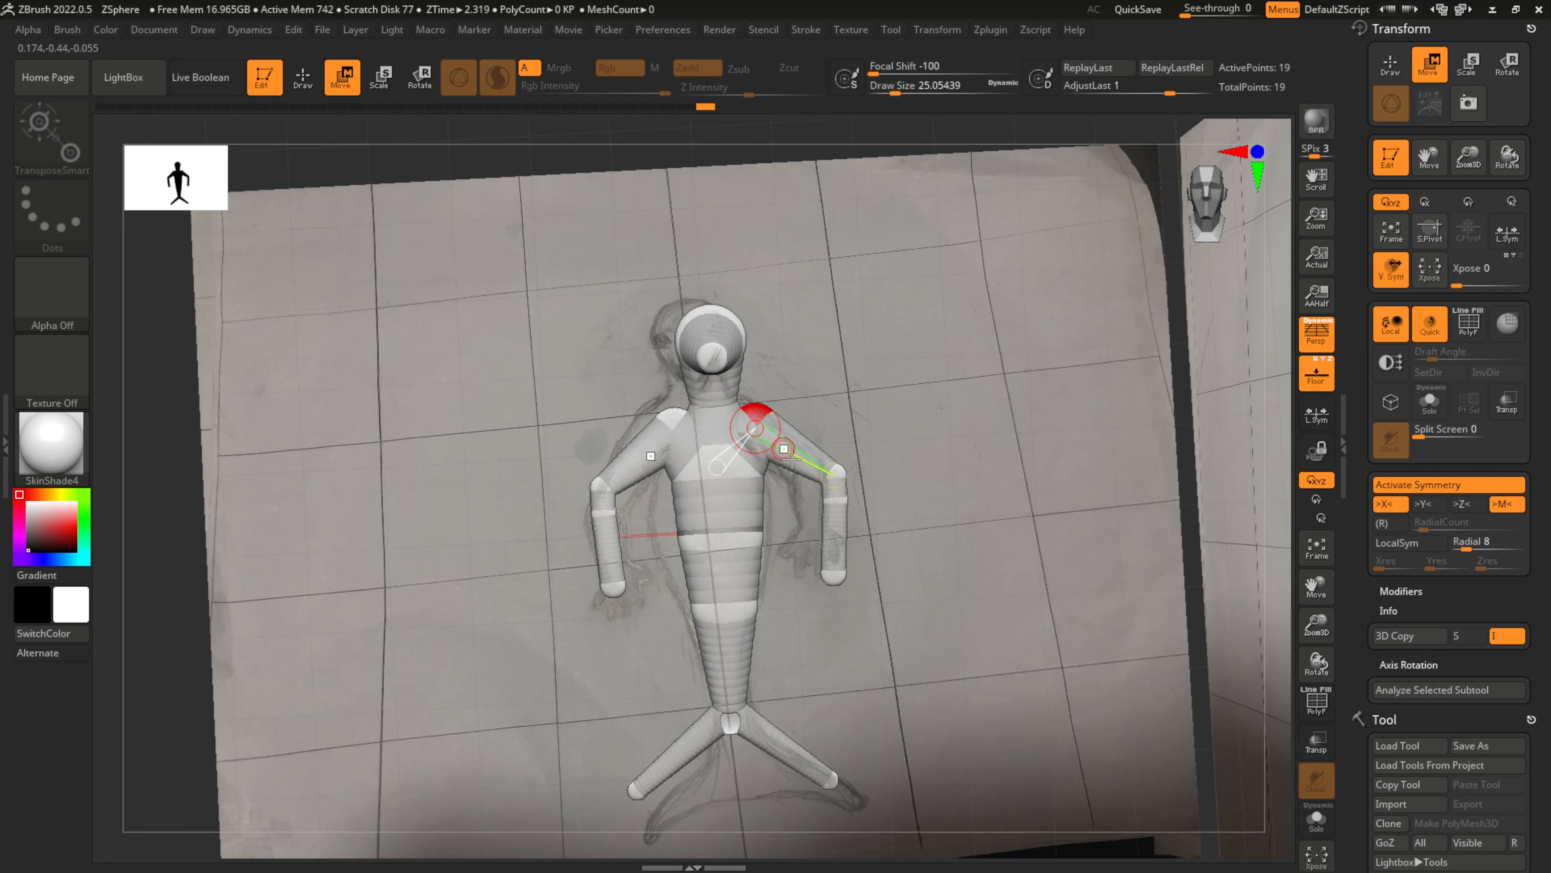
Preview the adaptive skin to check the new arms, and return to the ZSphere armature
key("a")
left_click_drag(848, 527, 835, 557)
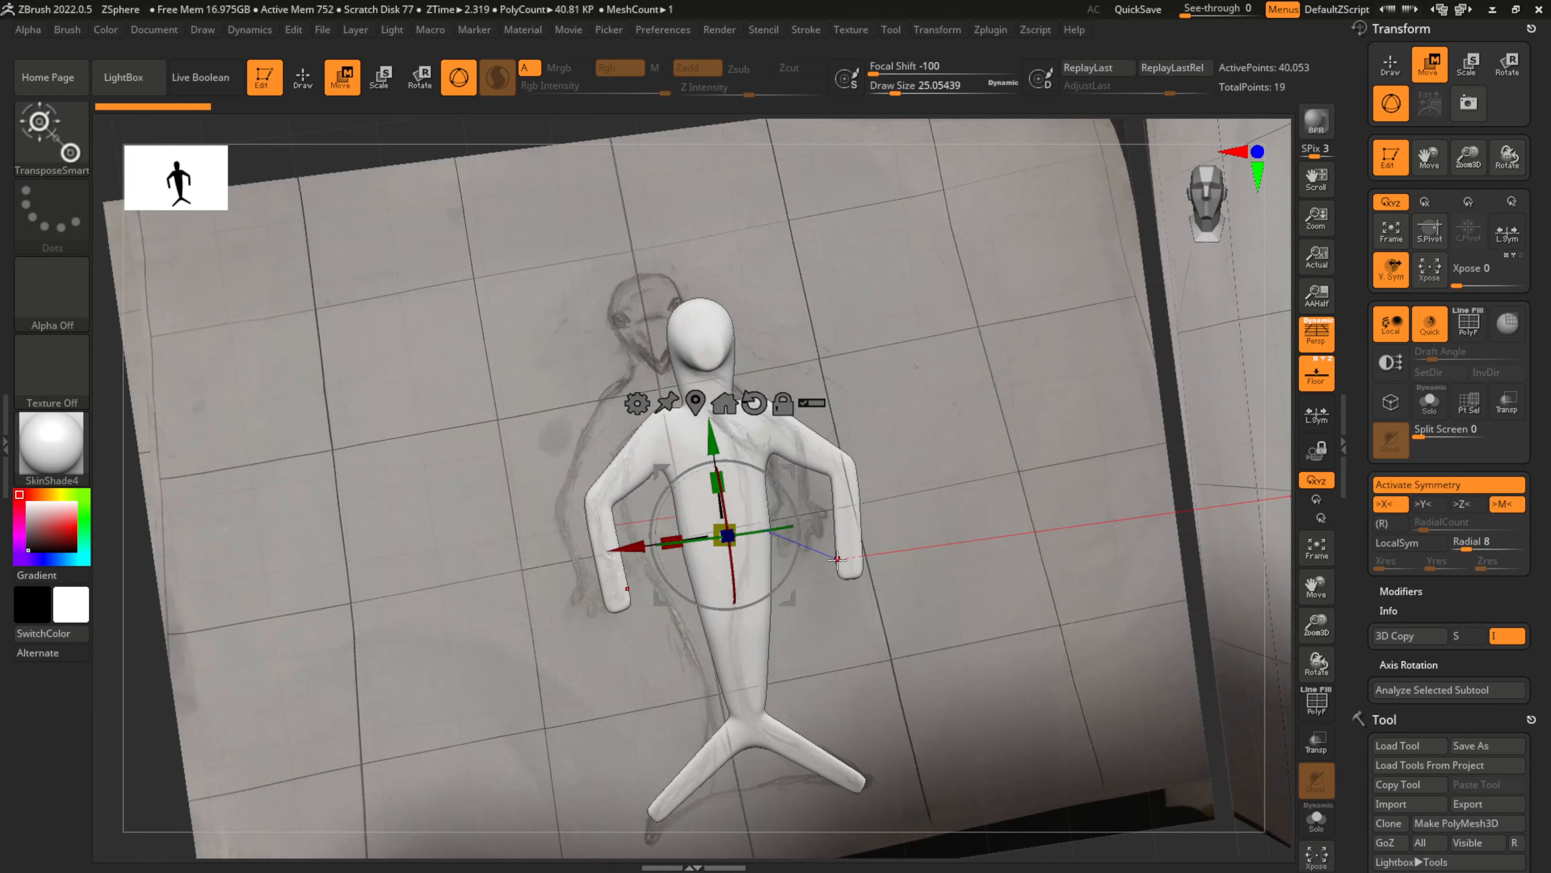
left_click(837, 558)
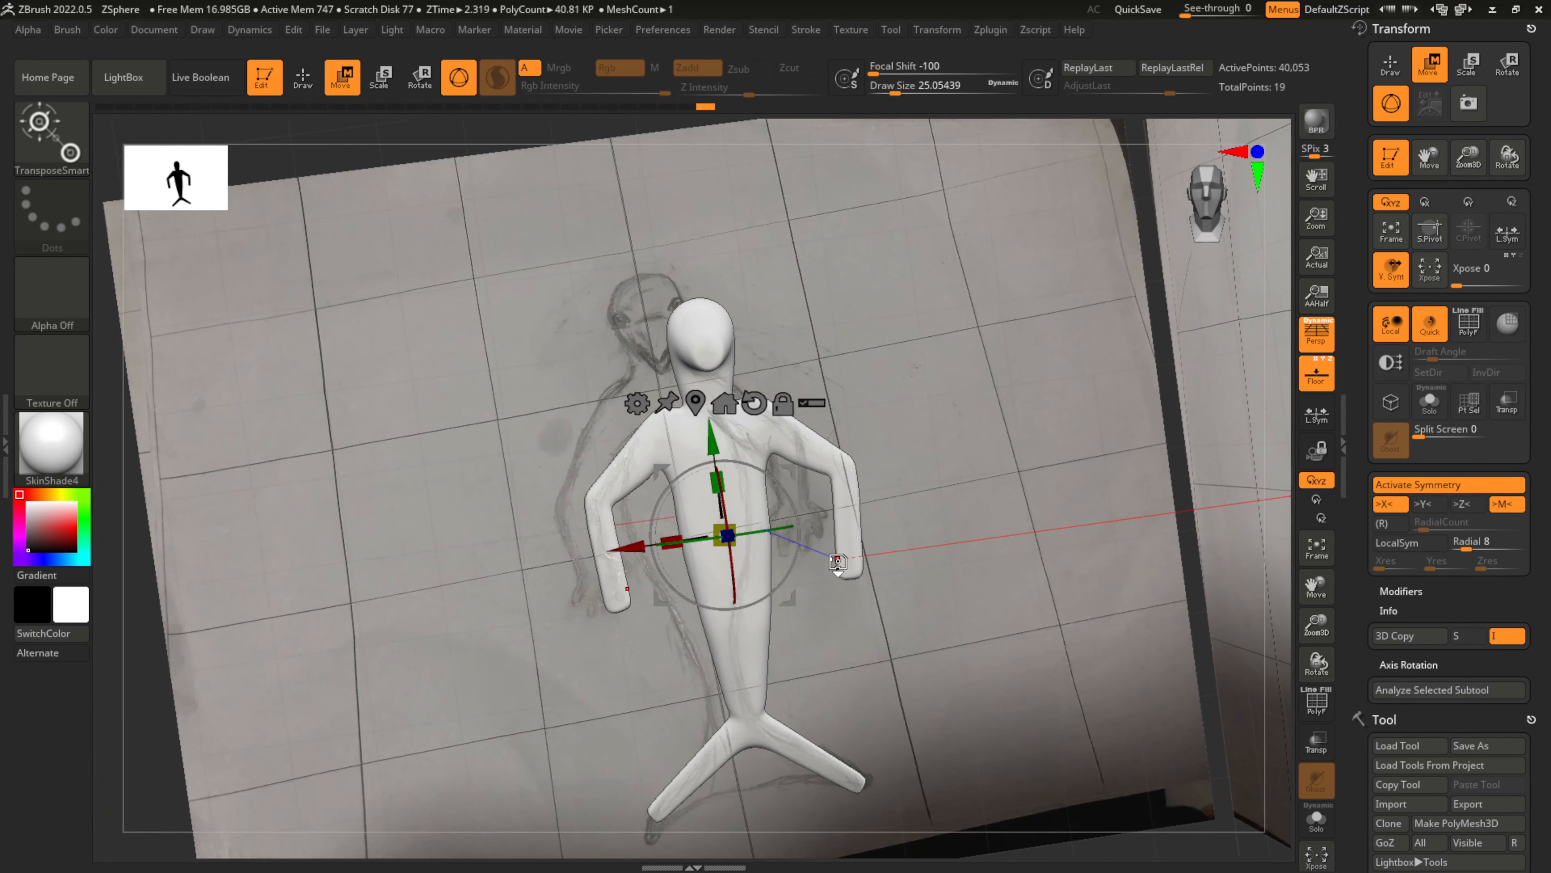
key("a")
key("a")
key("a")
left_click_drag(592, 608, 589, 602)
Scale up the mirrored wrist ZSpheres at the ends of the forearms to form the palms
mouse_move(612, 619)
right_mouse_down("ctrl")
mouse_move(763, 598)
mouse_move(657, 594)
mouse_move(678, 608)
mouse_move(523, 673)
mouse_move(634, 648)
mouse_move(673, 608)
right_mouse_up("ctrl")
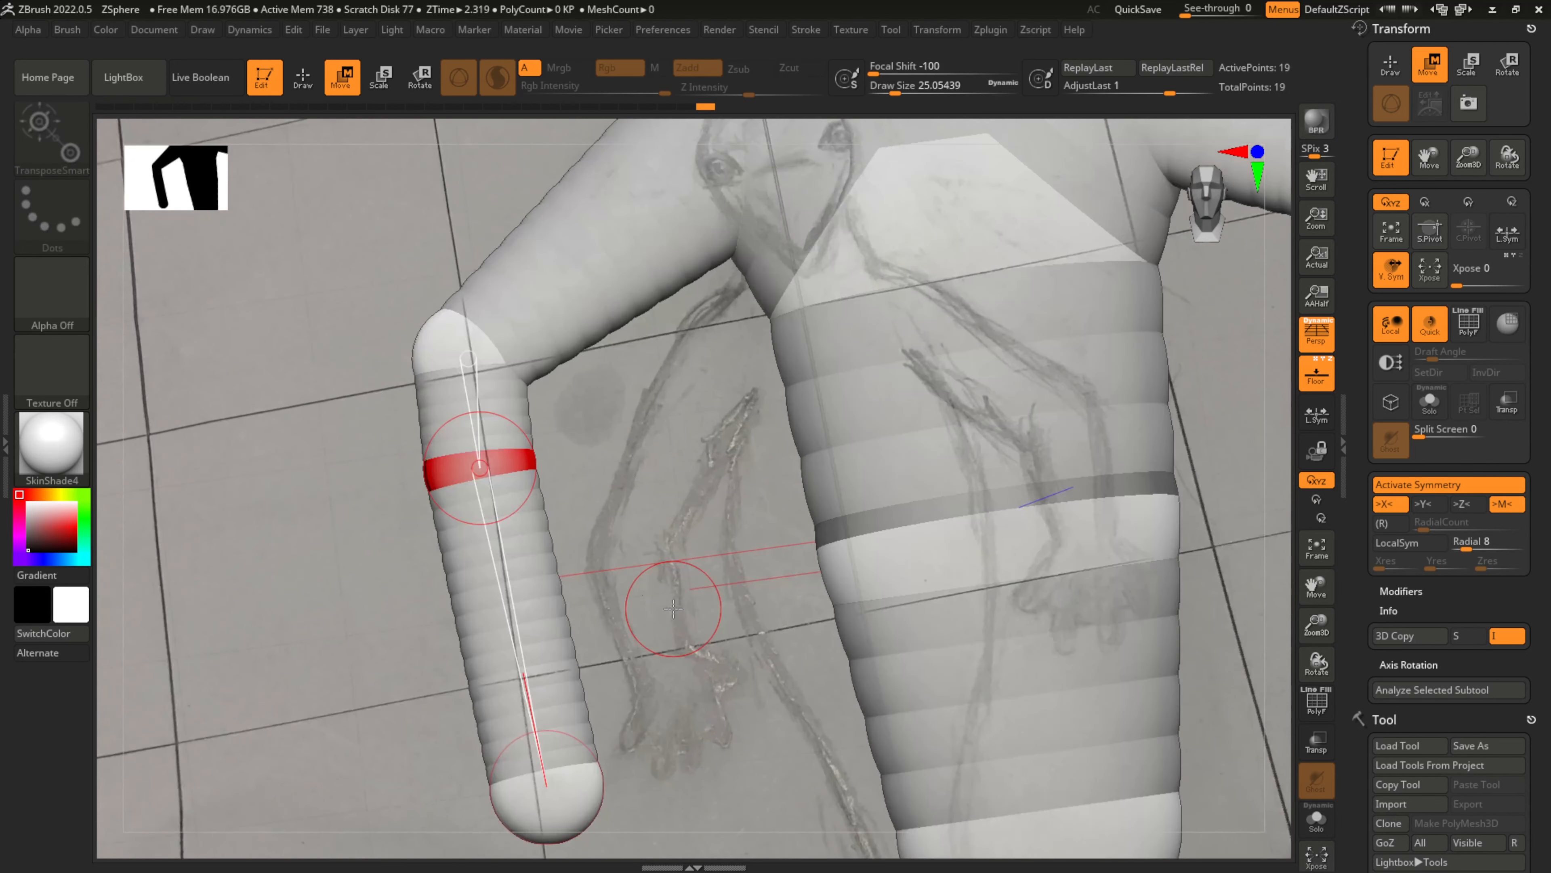
key("e")
right_click_drag(616, 727, 618, 667, "ctrl")
left_click_drag(576, 631, 676, 863)
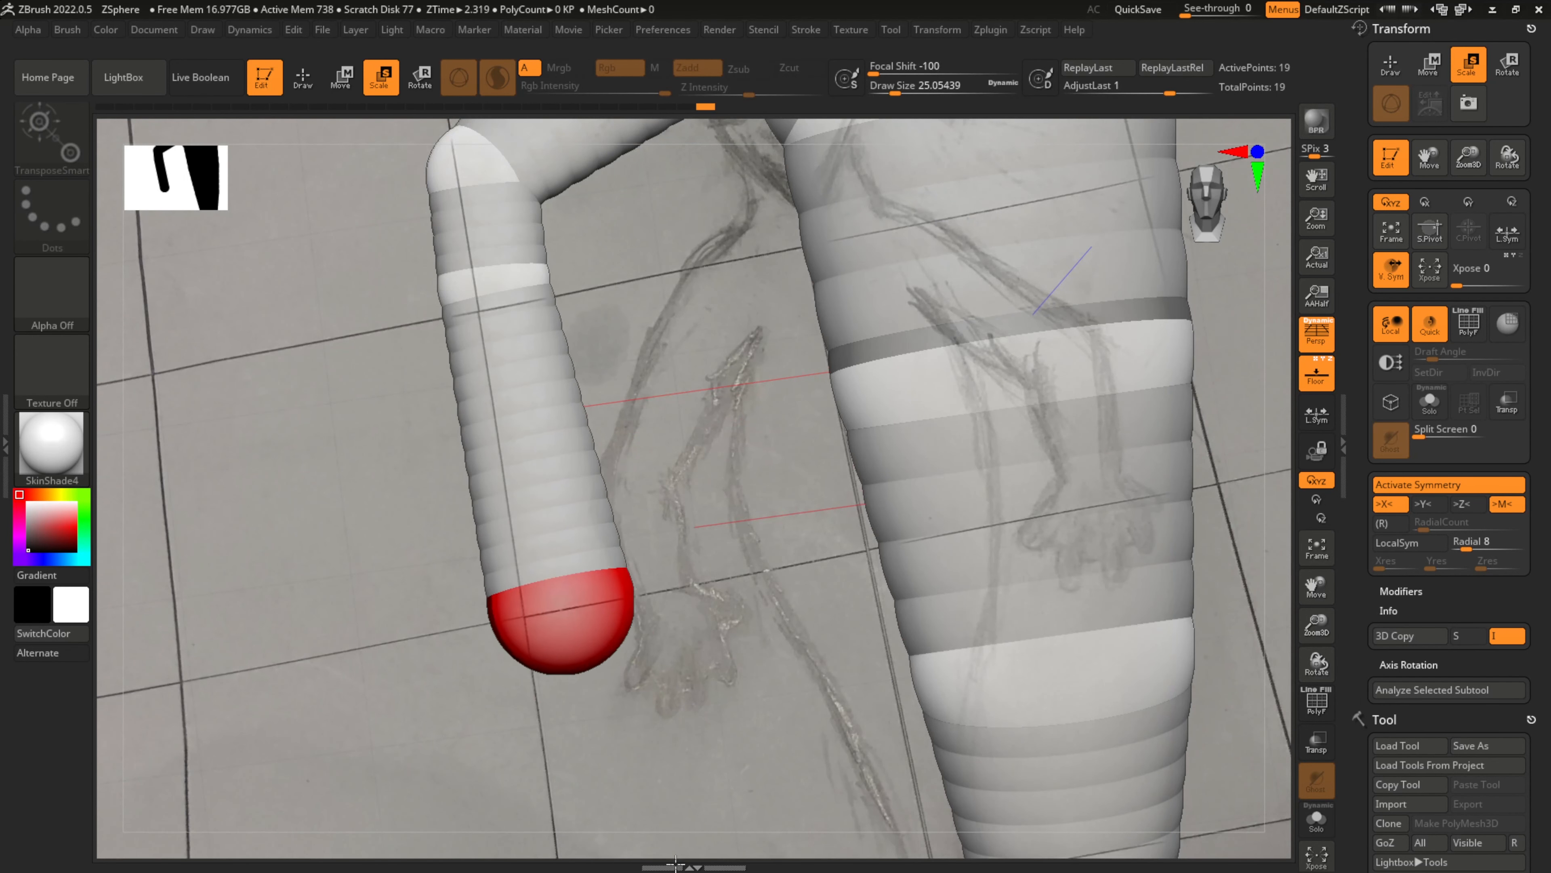
left_click_drag(571, 629, 690, 858)
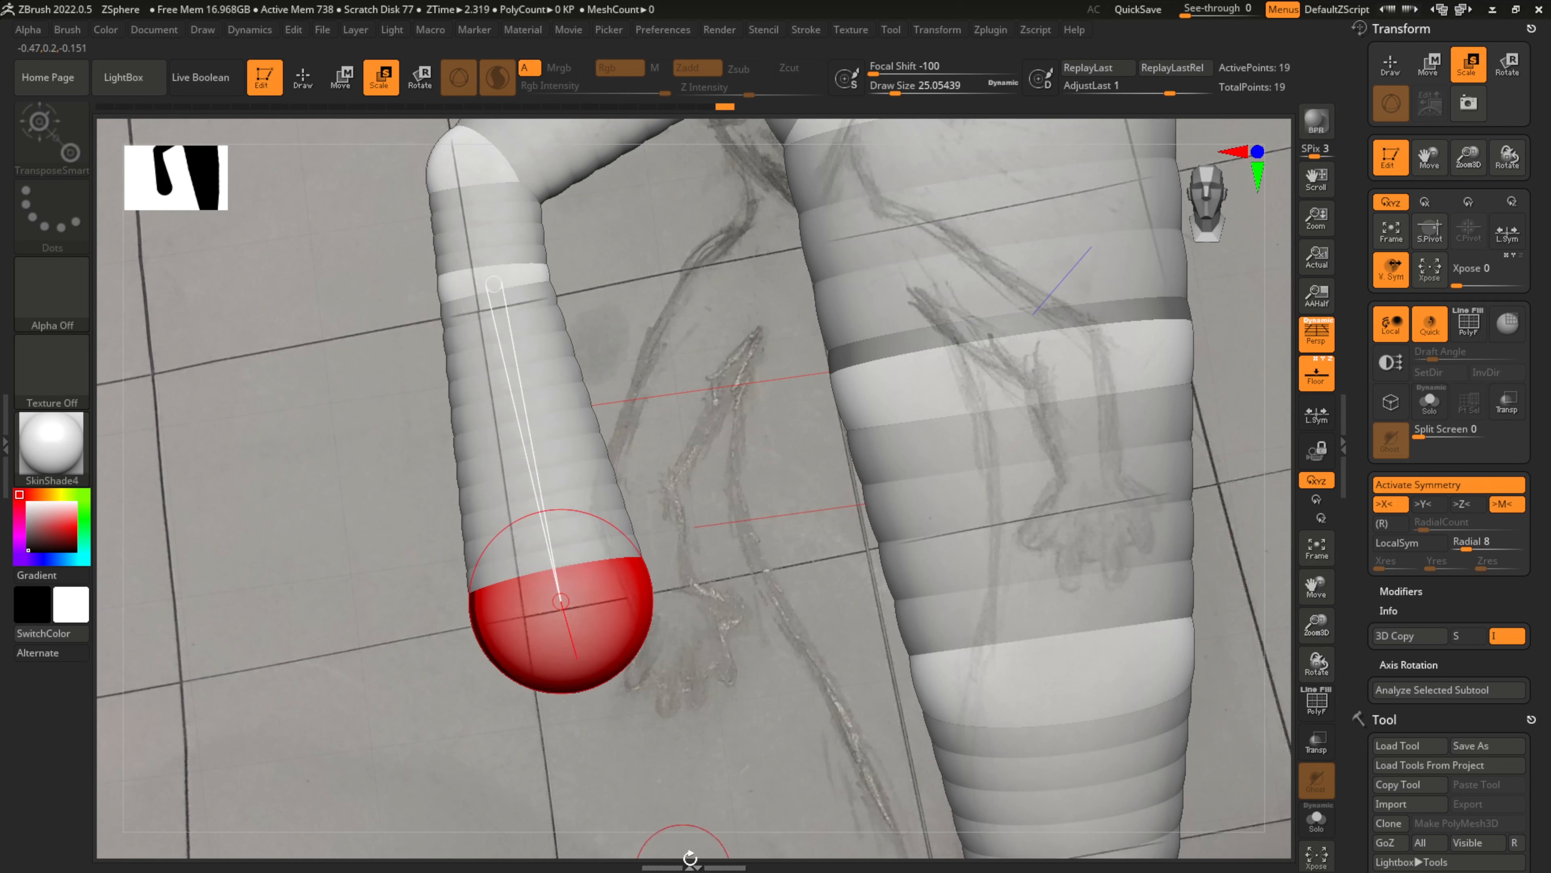
Set Draw Size to about 17 and place five small ZSpheres around the palm's edge as finger and thumb bases
left_click_drag(895, 93, 891, 93)
key("q")
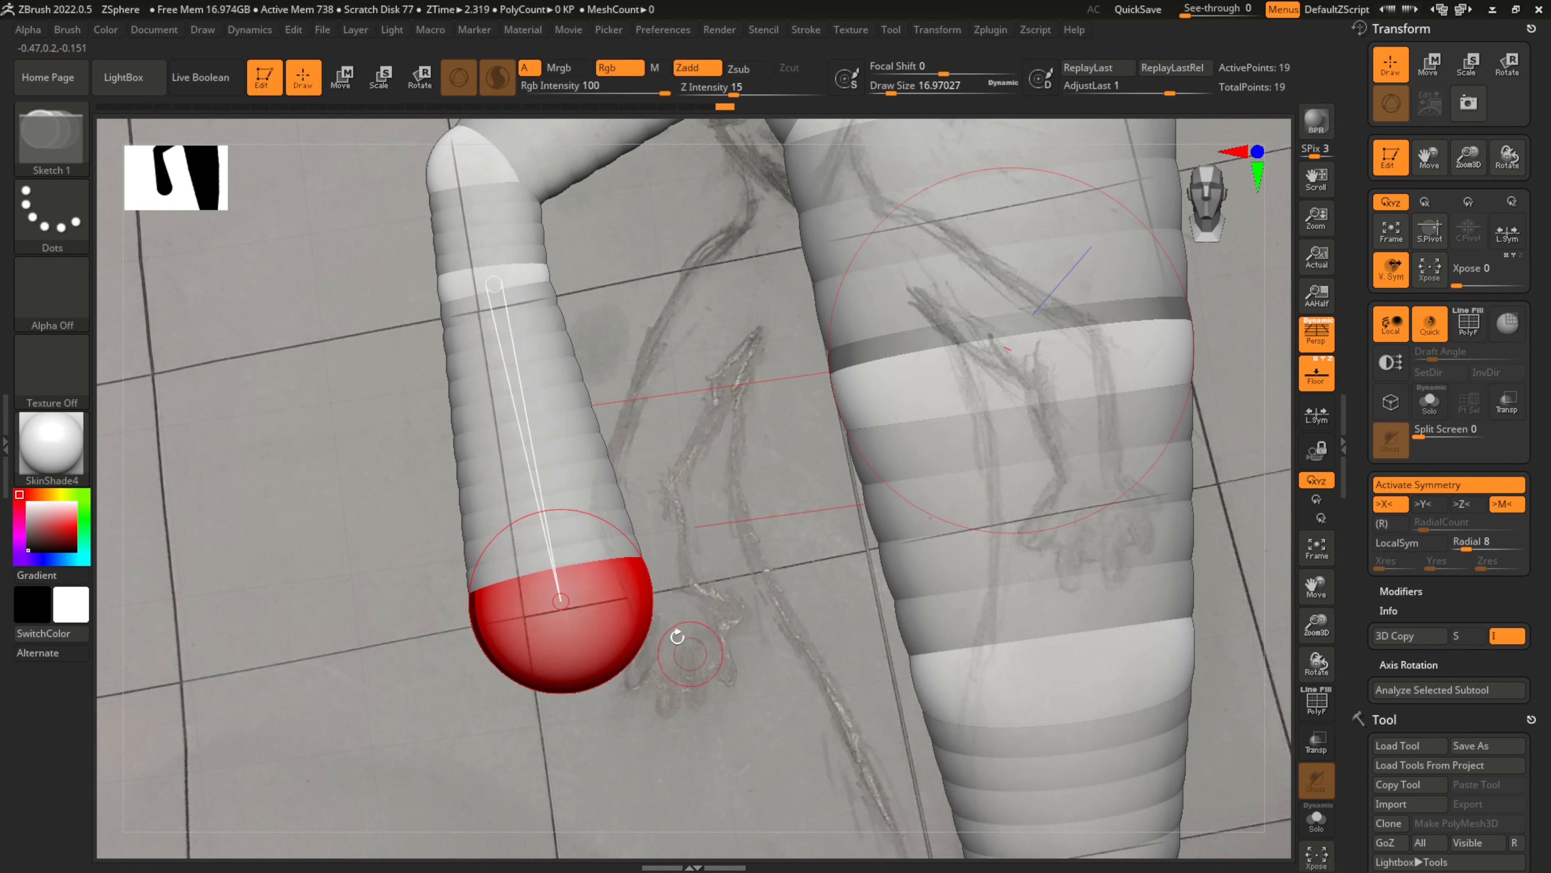
mouse_move(649, 588)
left_mouse_down()
mouse_move(663, 636)
mouse_move(636, 673)
mouse_move(577, 714)
mouse_move(504, 688)
left_mouse_up()
key("ctrl+z")
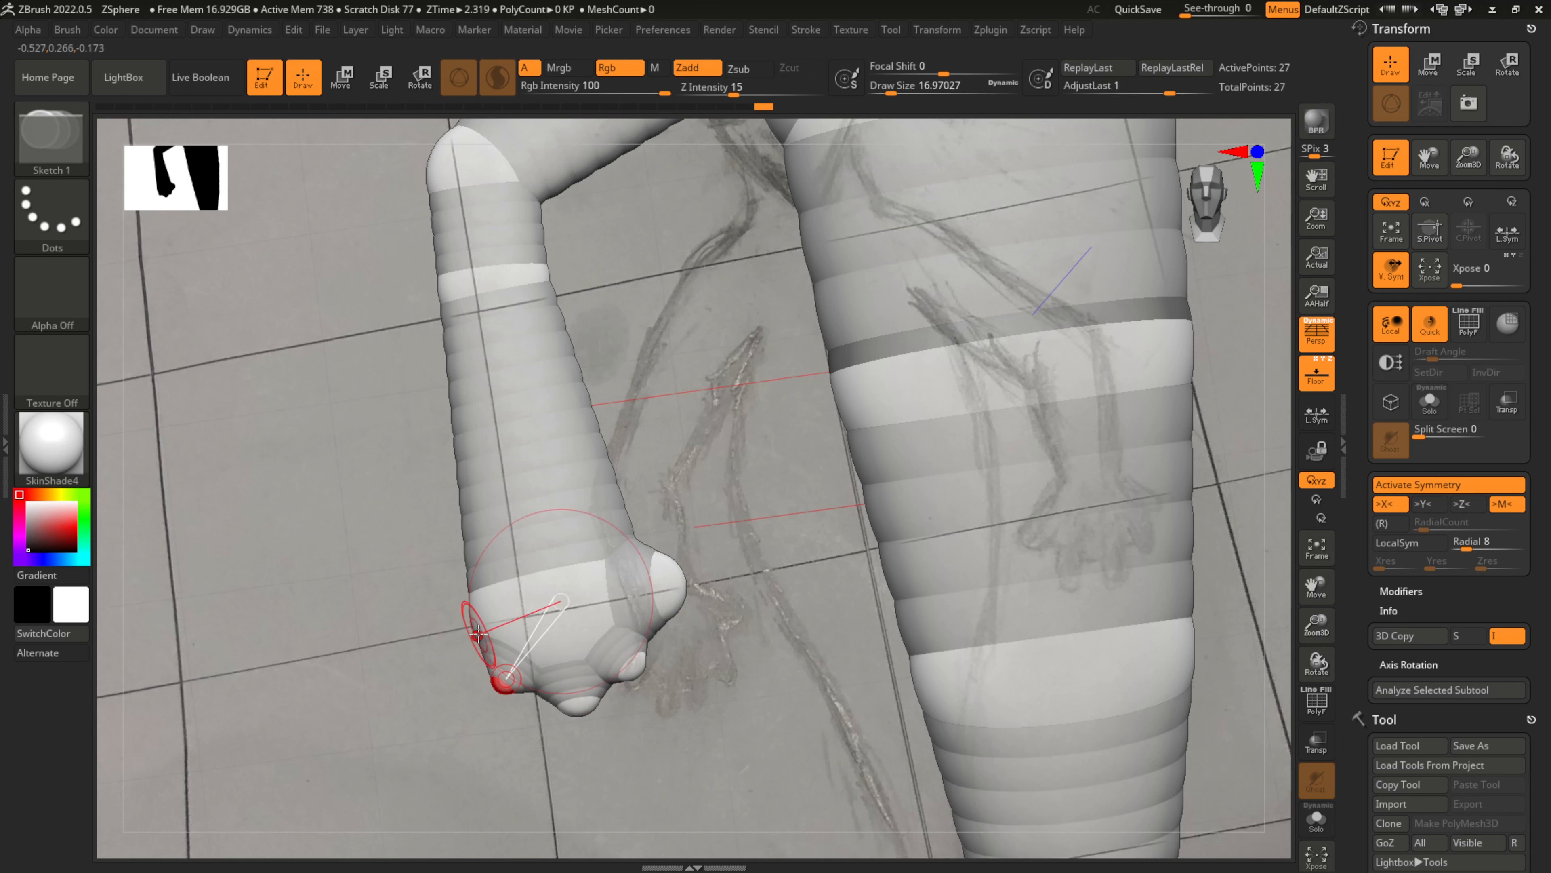
left_click_drag(467, 629, 476, 635)
key("ctrl")
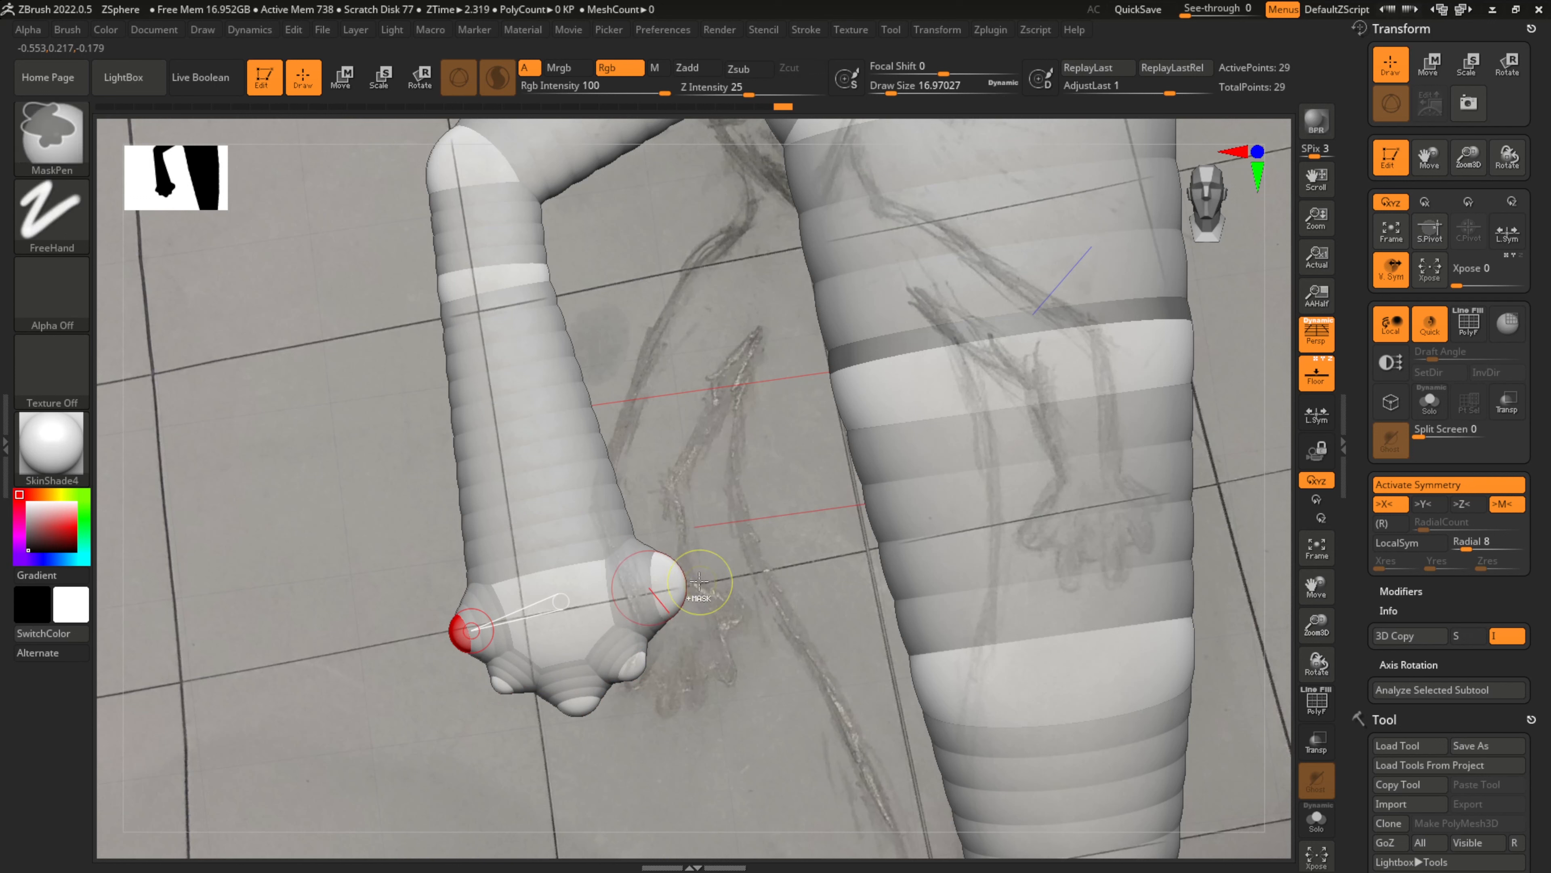
Extend a ZSphere outward from each of the five bases to form the thumb and four fingers
left_click_drag(684, 573, 761, 596)
left_click_drag(640, 668, 695, 696)
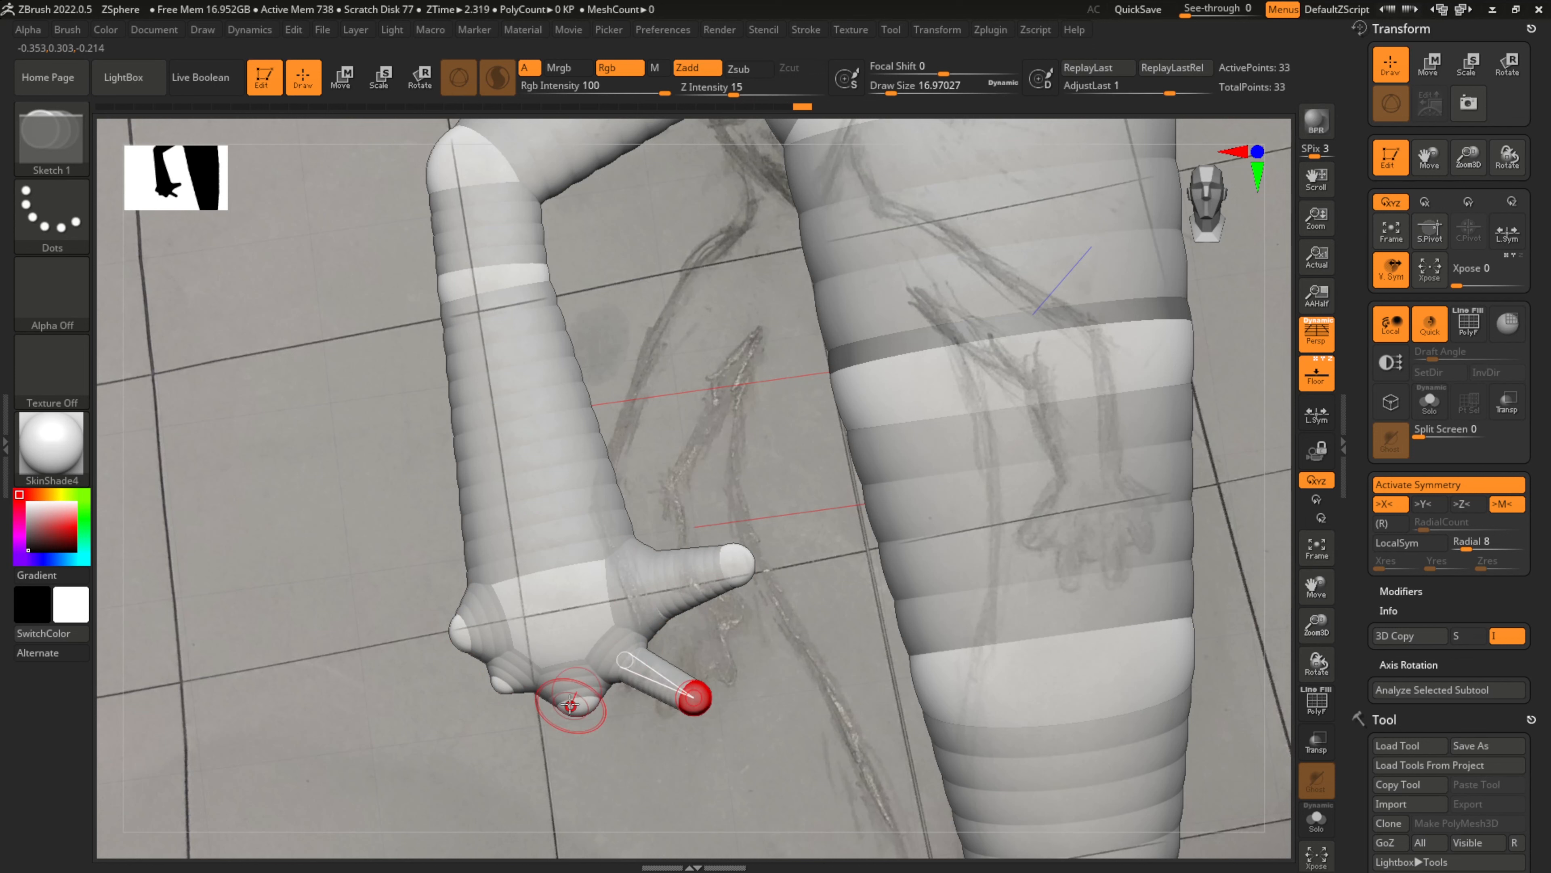
left_click_drag(572, 706, 585, 757)
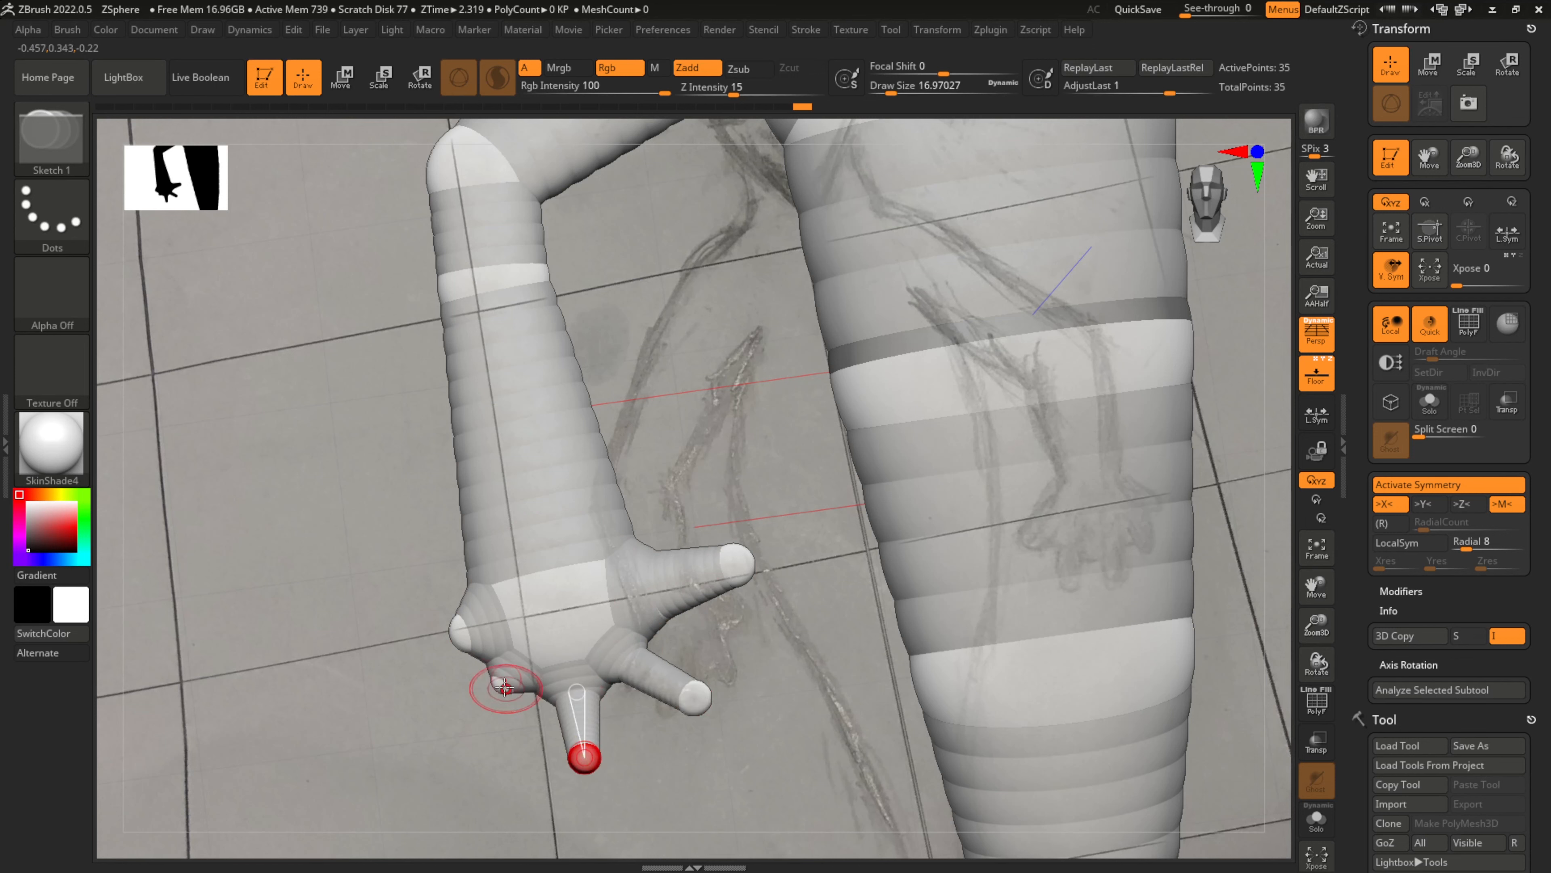
mouse_move(505, 688)
left_mouse_down()
mouse_move(474, 711)
mouse_move(466, 799)
left_mouse_up()
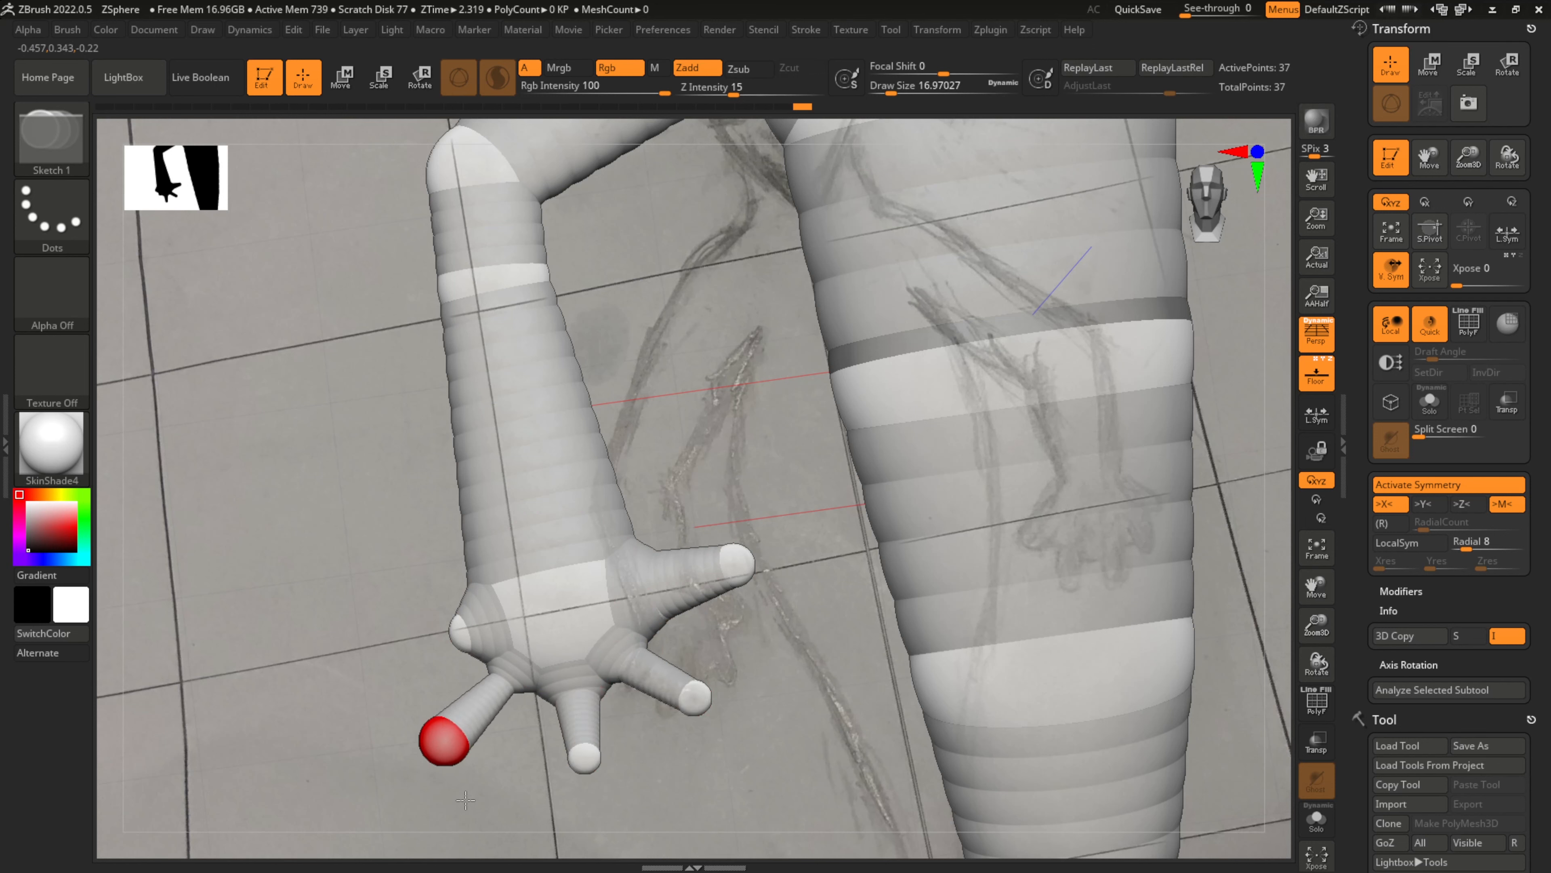
left_click_drag(447, 636, 374, 652)
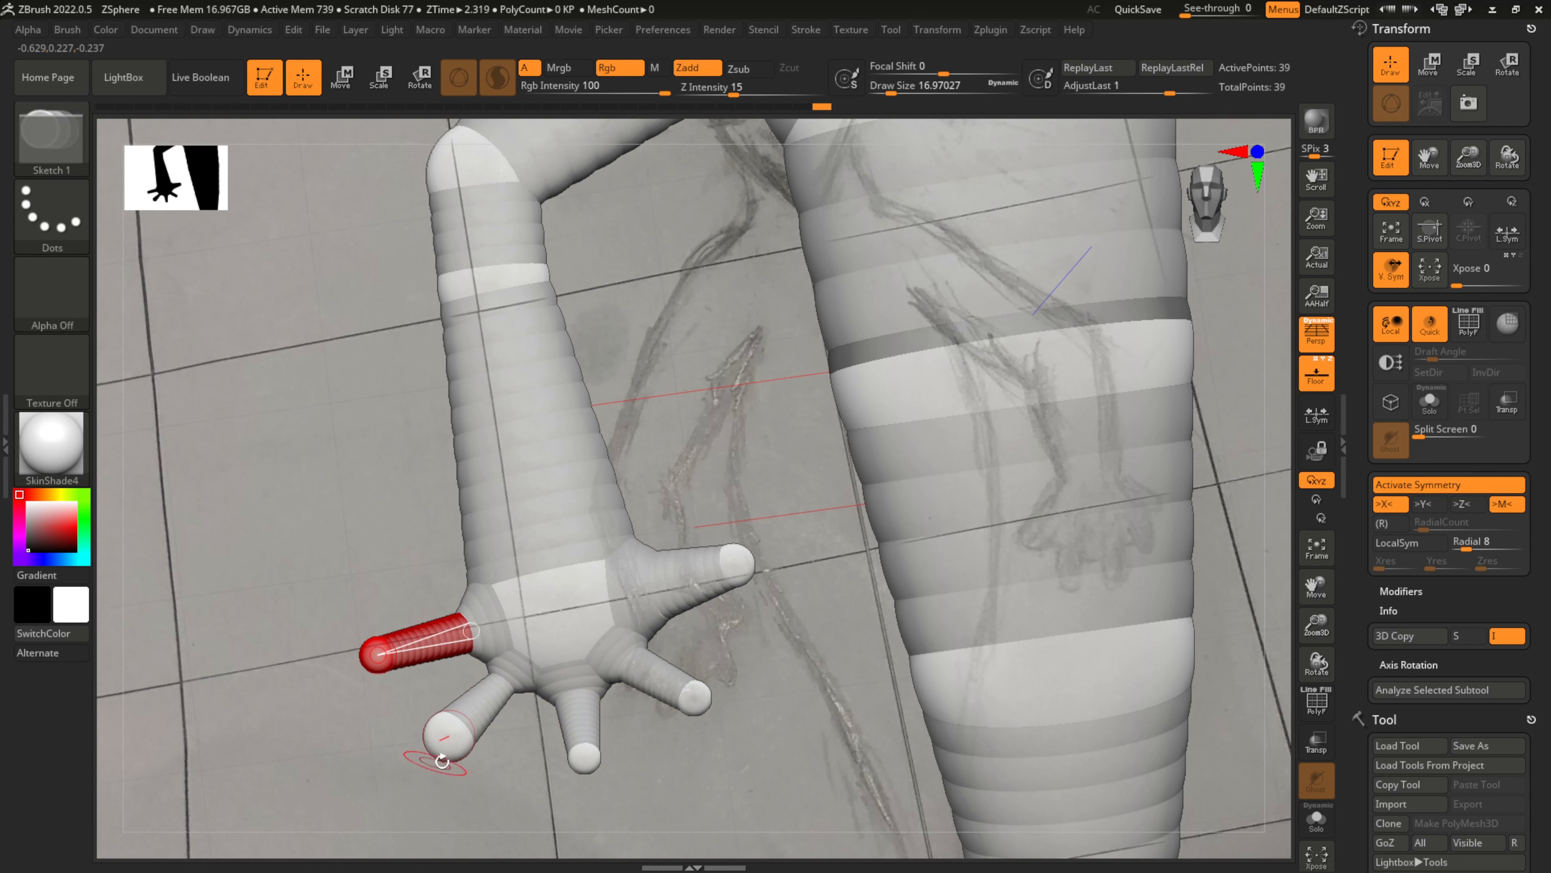
Reposition the tips of the three outer fingers to spread them evenly and angle them away from the palm
key("w")
mouse_move(441, 760)
left_mouse_down()
mouse_move(479, 742)
mouse_move(484, 764)
left_mouse_up()
key("e")
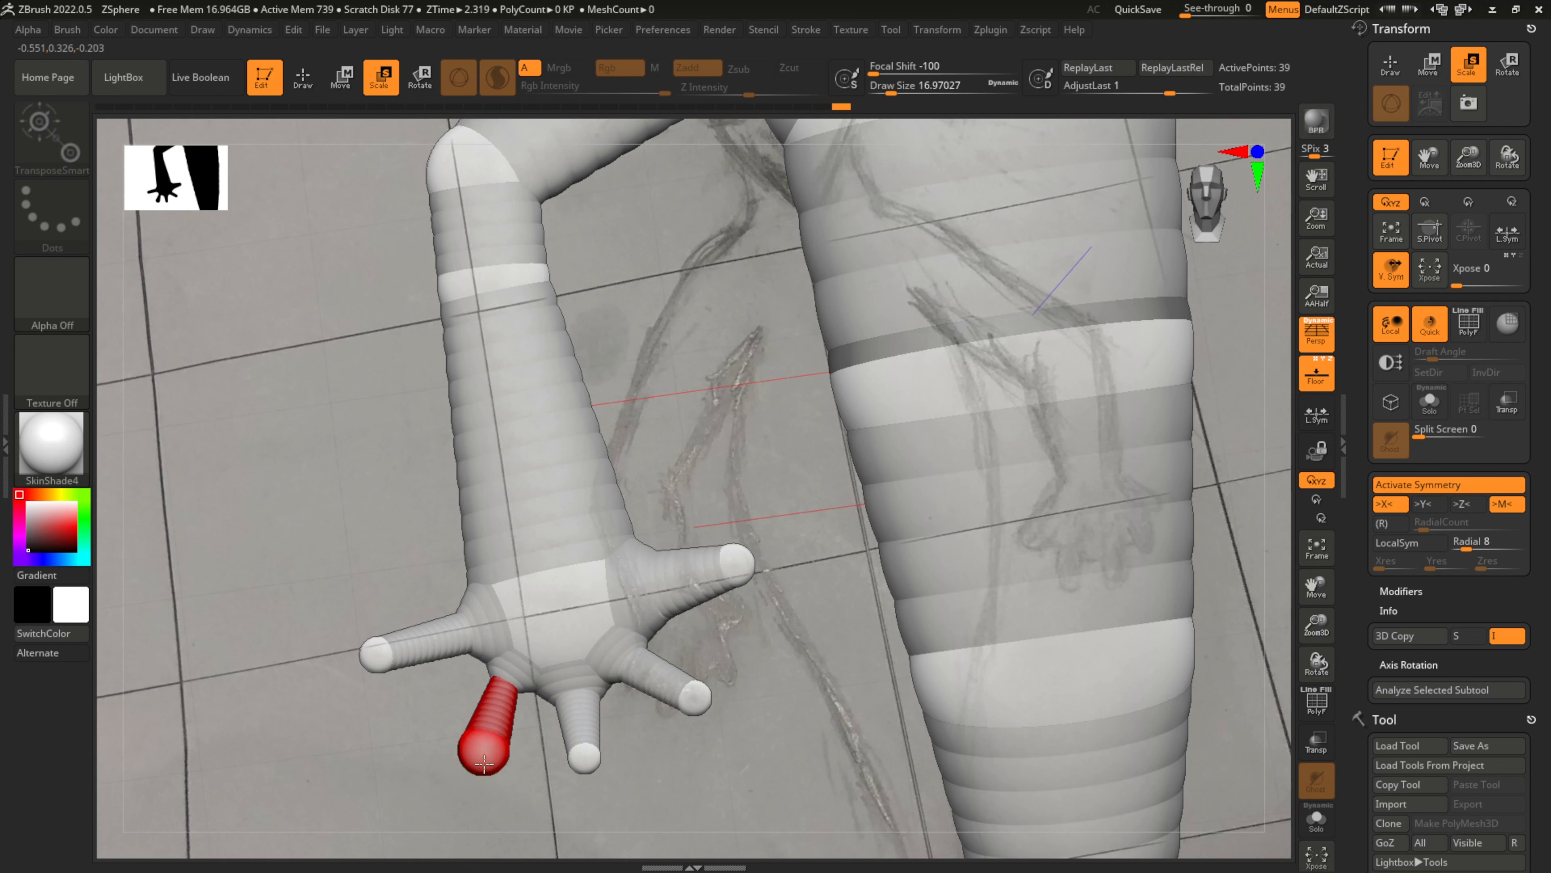
key("w")
left_click(589, 759)
left_click_drag(602, 762, 621, 781)
key("e")
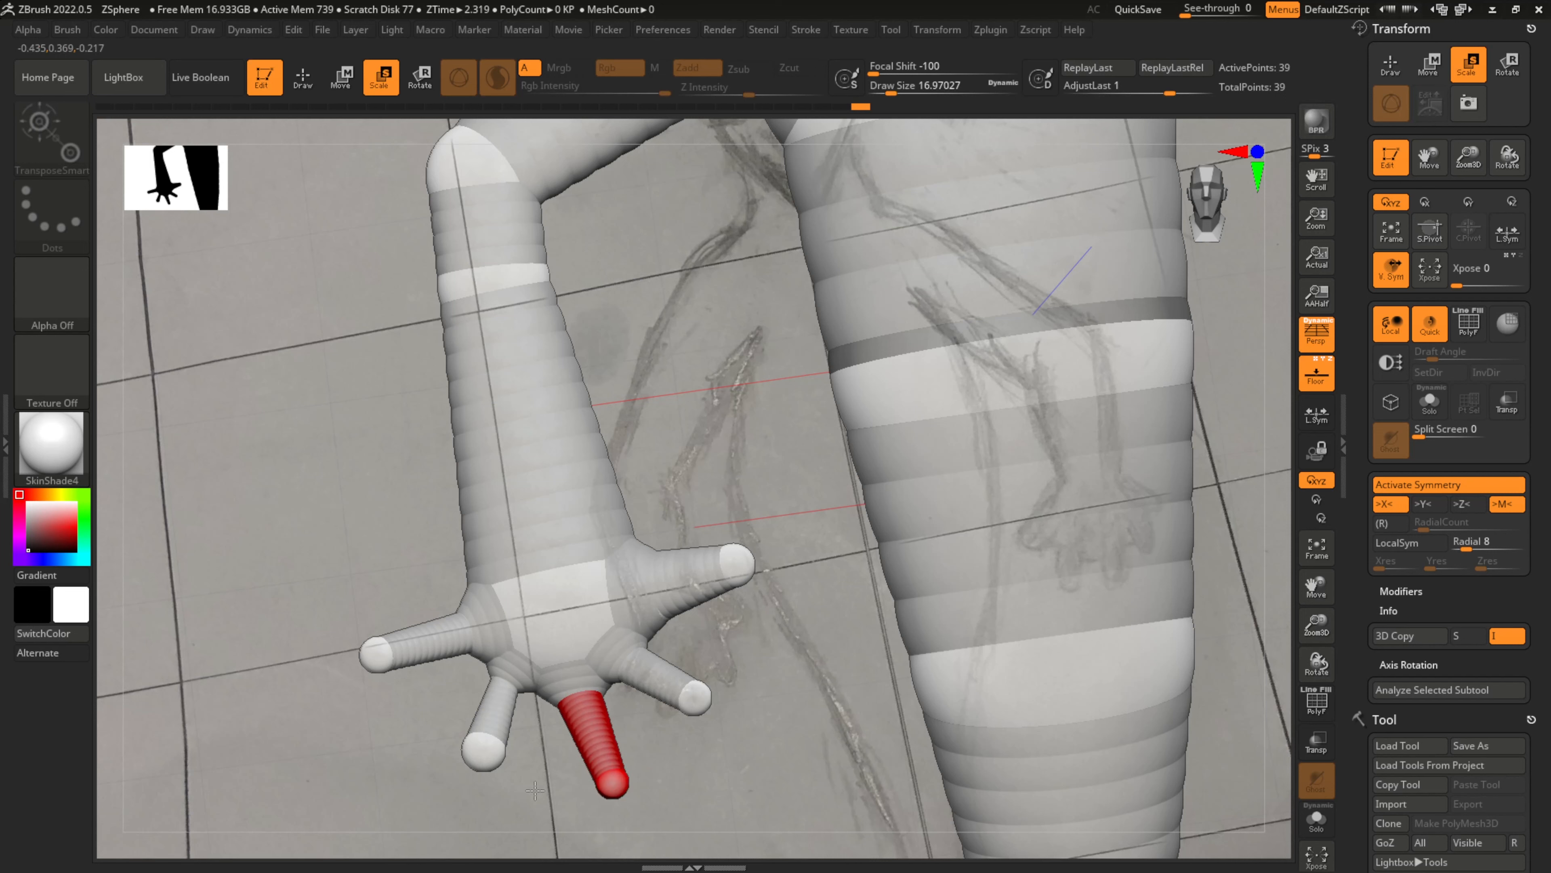
left_click_drag(365, 652, 420, 685)
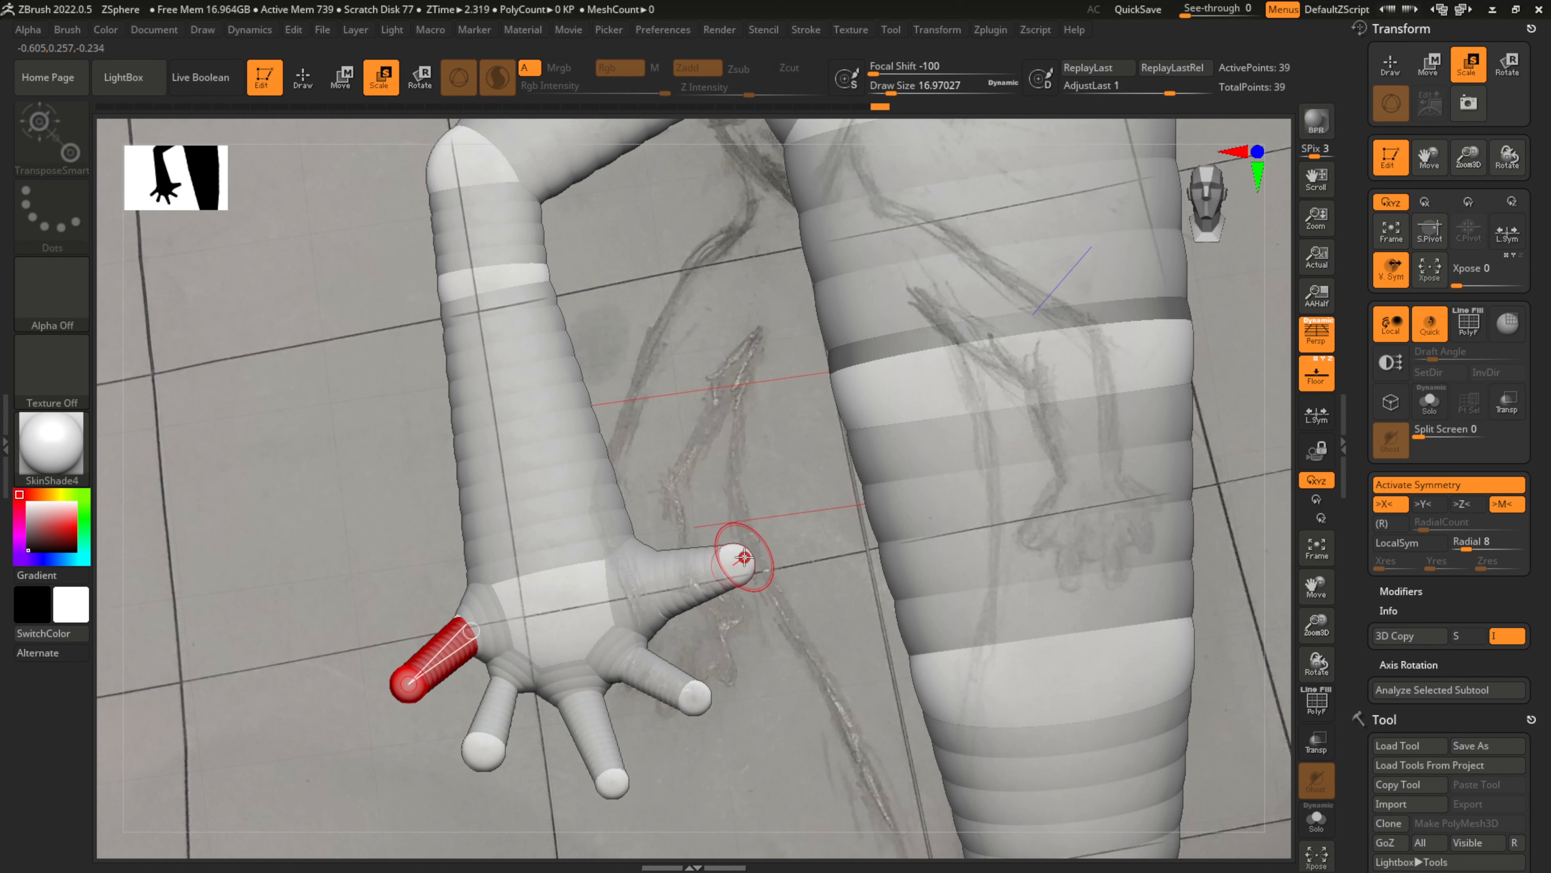
Thicken the thumb and move the tip of the finger next to it closer to the other fingers
key("w")
left_click_drag(745, 557, 784, 803)
key("e")
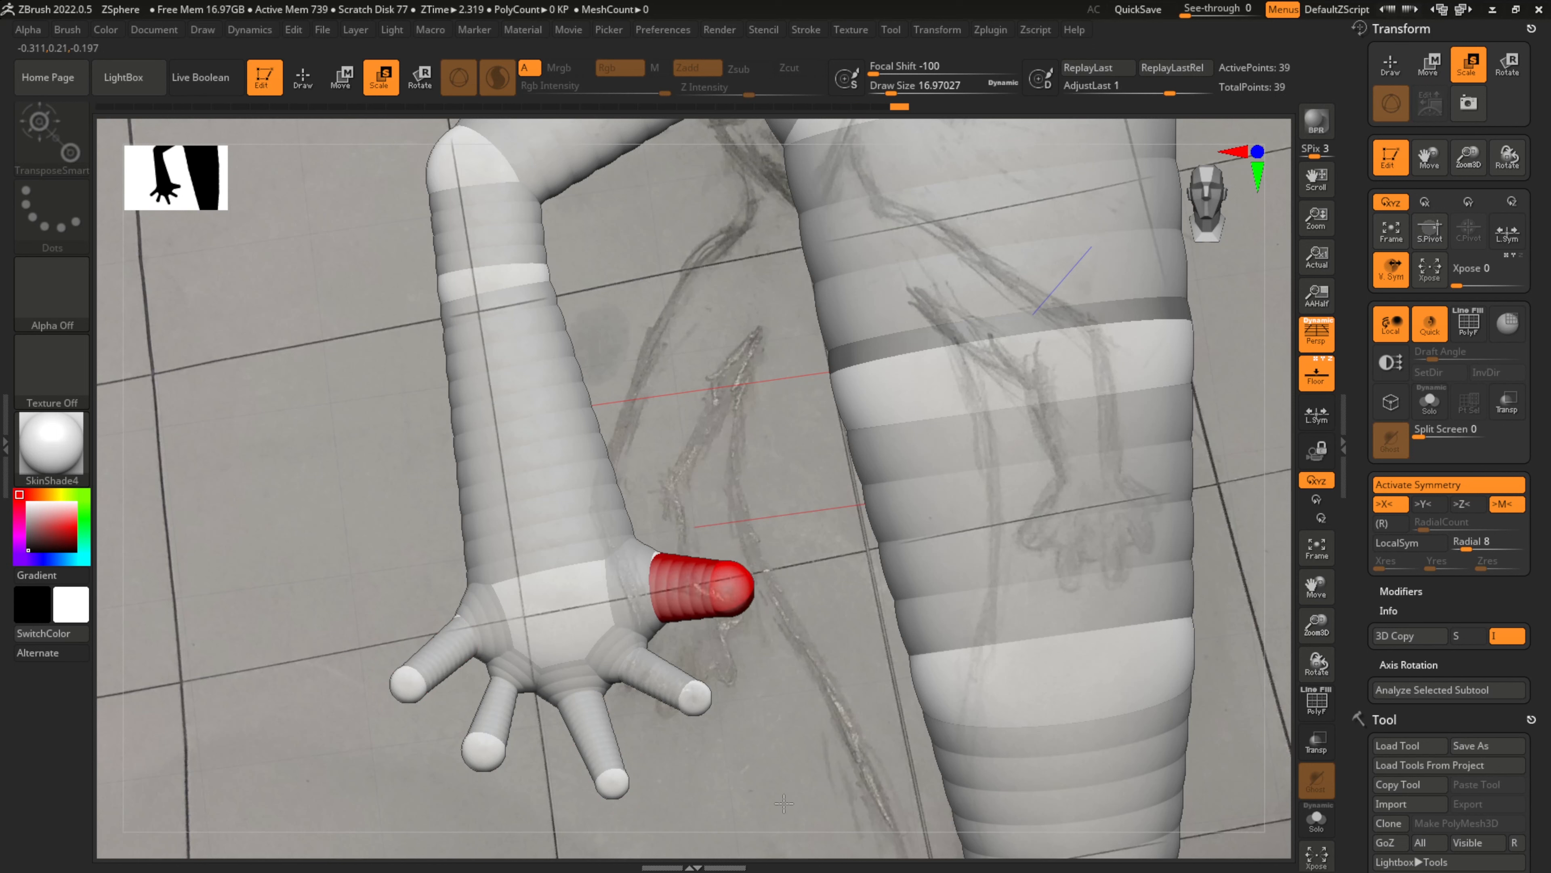
left_click(689, 700)
key("w")
left_click_drag(694, 696, 670, 716)
mouse_move(879, 671)
right_mouse_down("ctrl")
mouse_move(916, 702)
mouse_move(637, 679)
right_mouse_up("ctrl")
right_click_drag(865, 686, 783, 687, "ctrl")
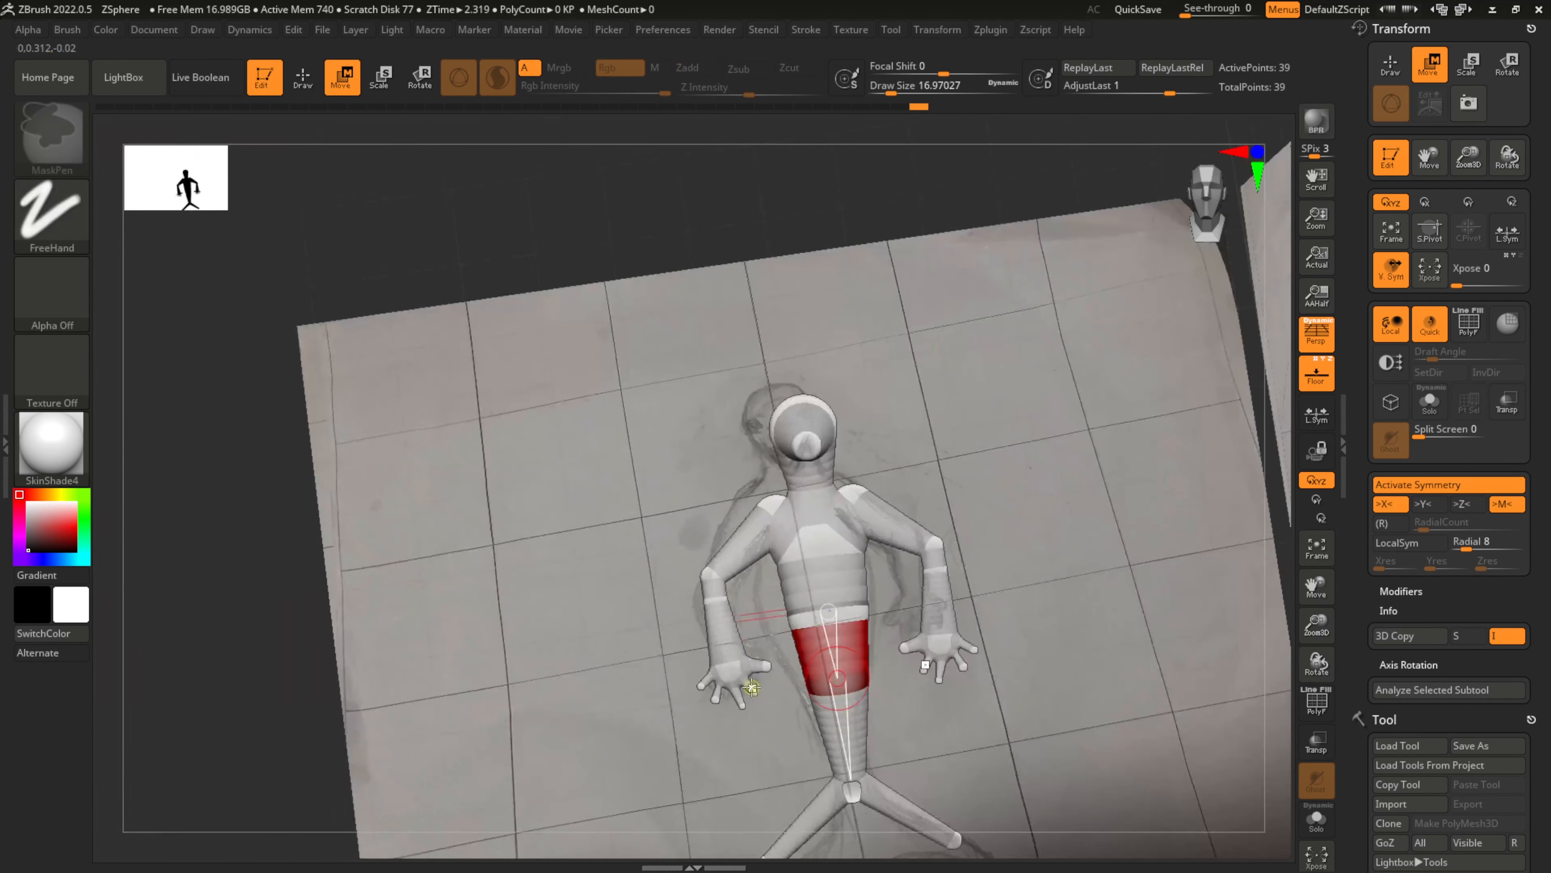
Preview the adaptive skin of the armature with its hands and inspect it from the front and side
key("a")
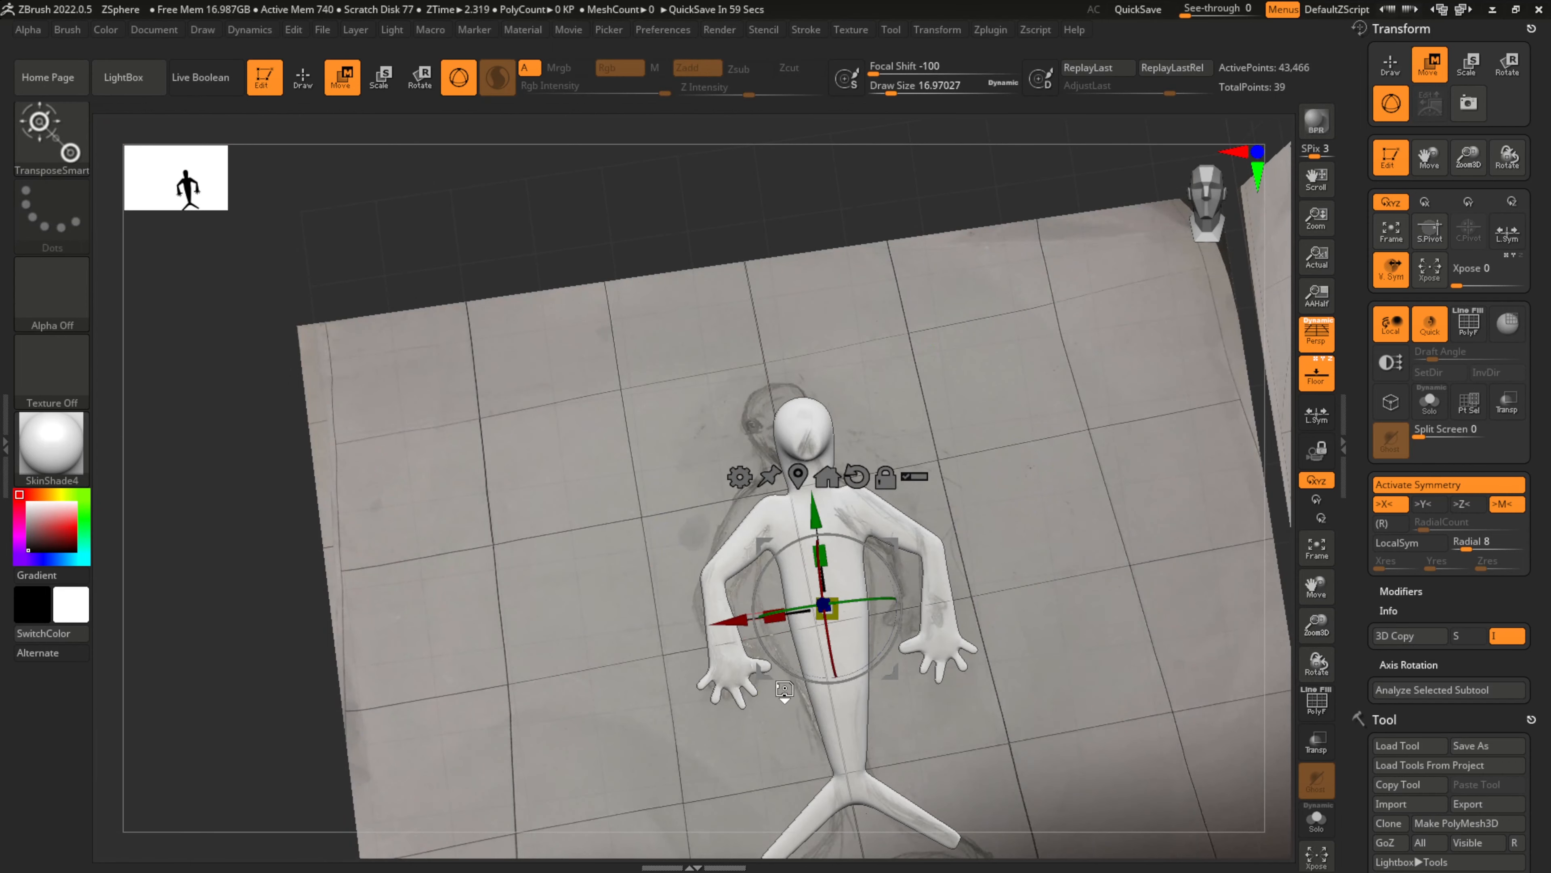
key("a")
key("a")
right_click_drag(830, 722, 1051, 579)
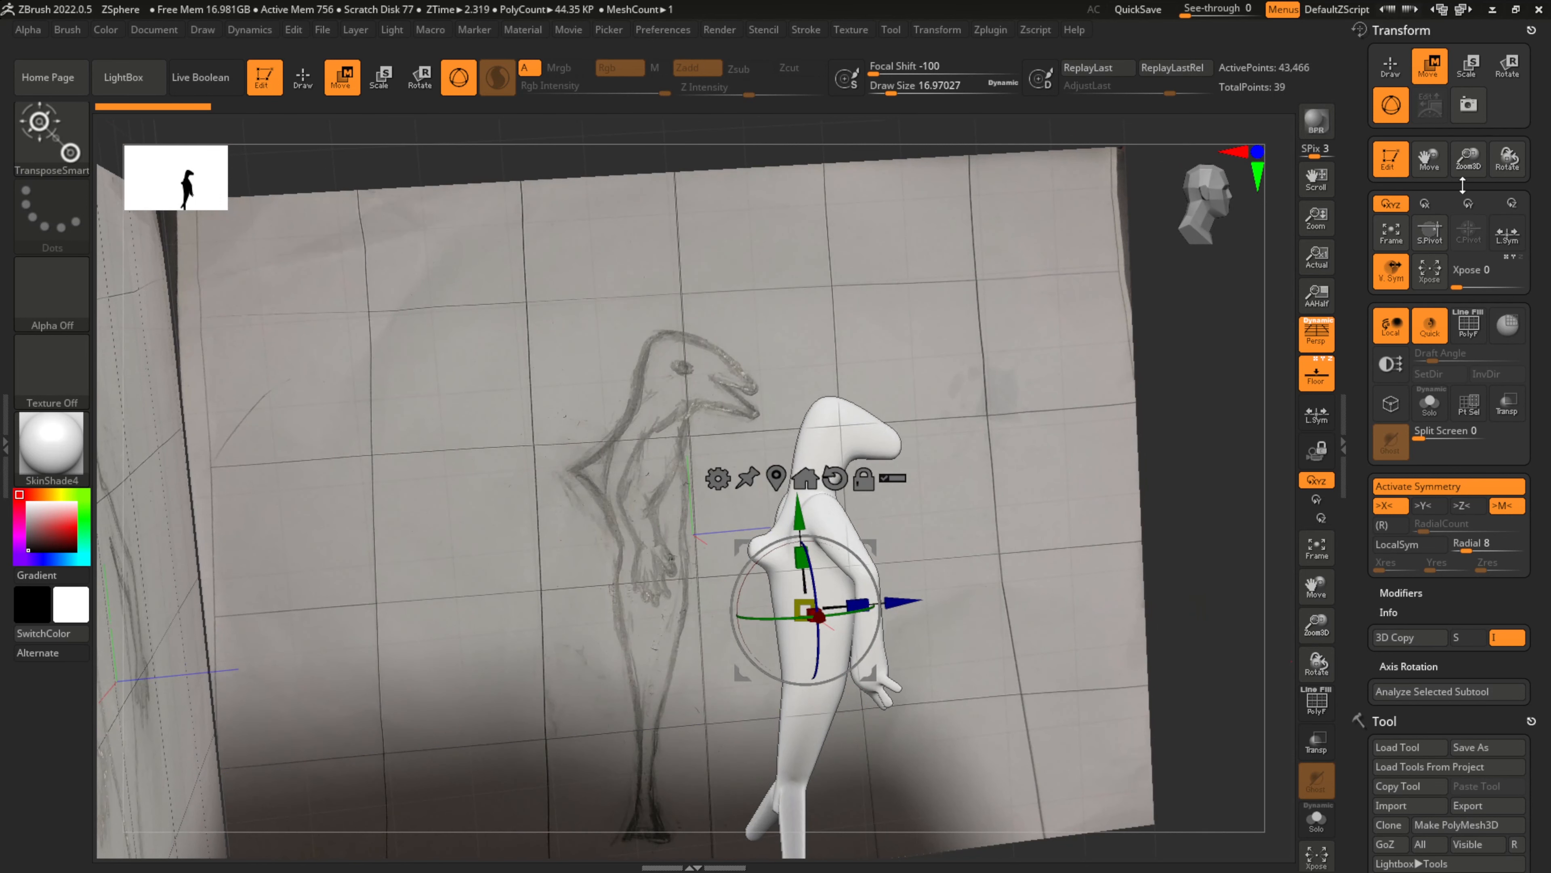
Set the adaptive skin's Density to 1 and DynaMesh Resolution to 0, and regenerate the skin preview
left_click(1477, 31)
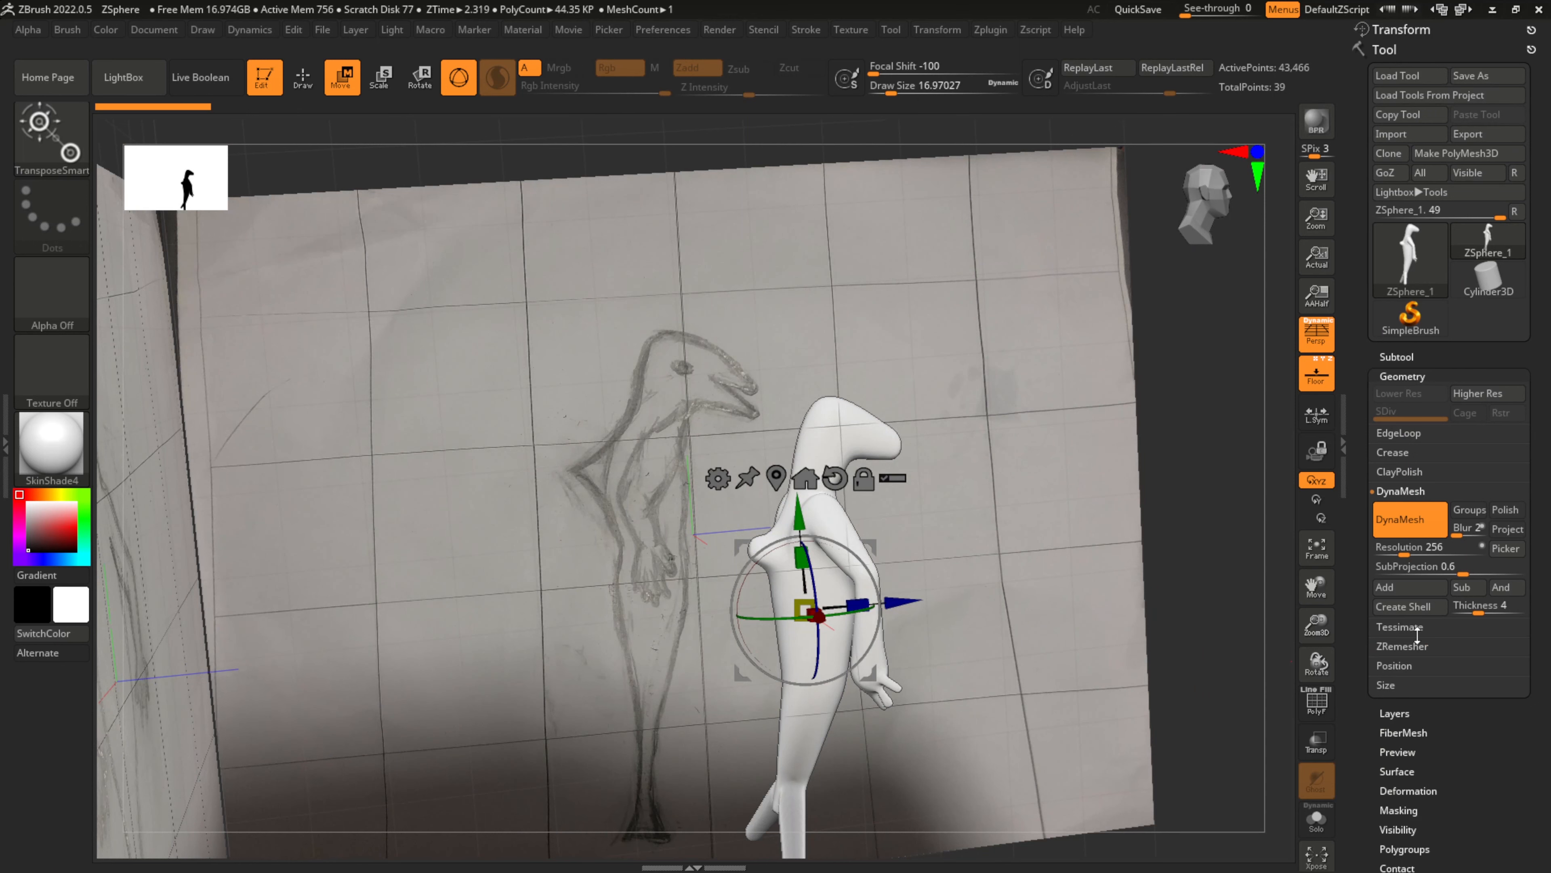
scroll(1399, 651, "down", 3)
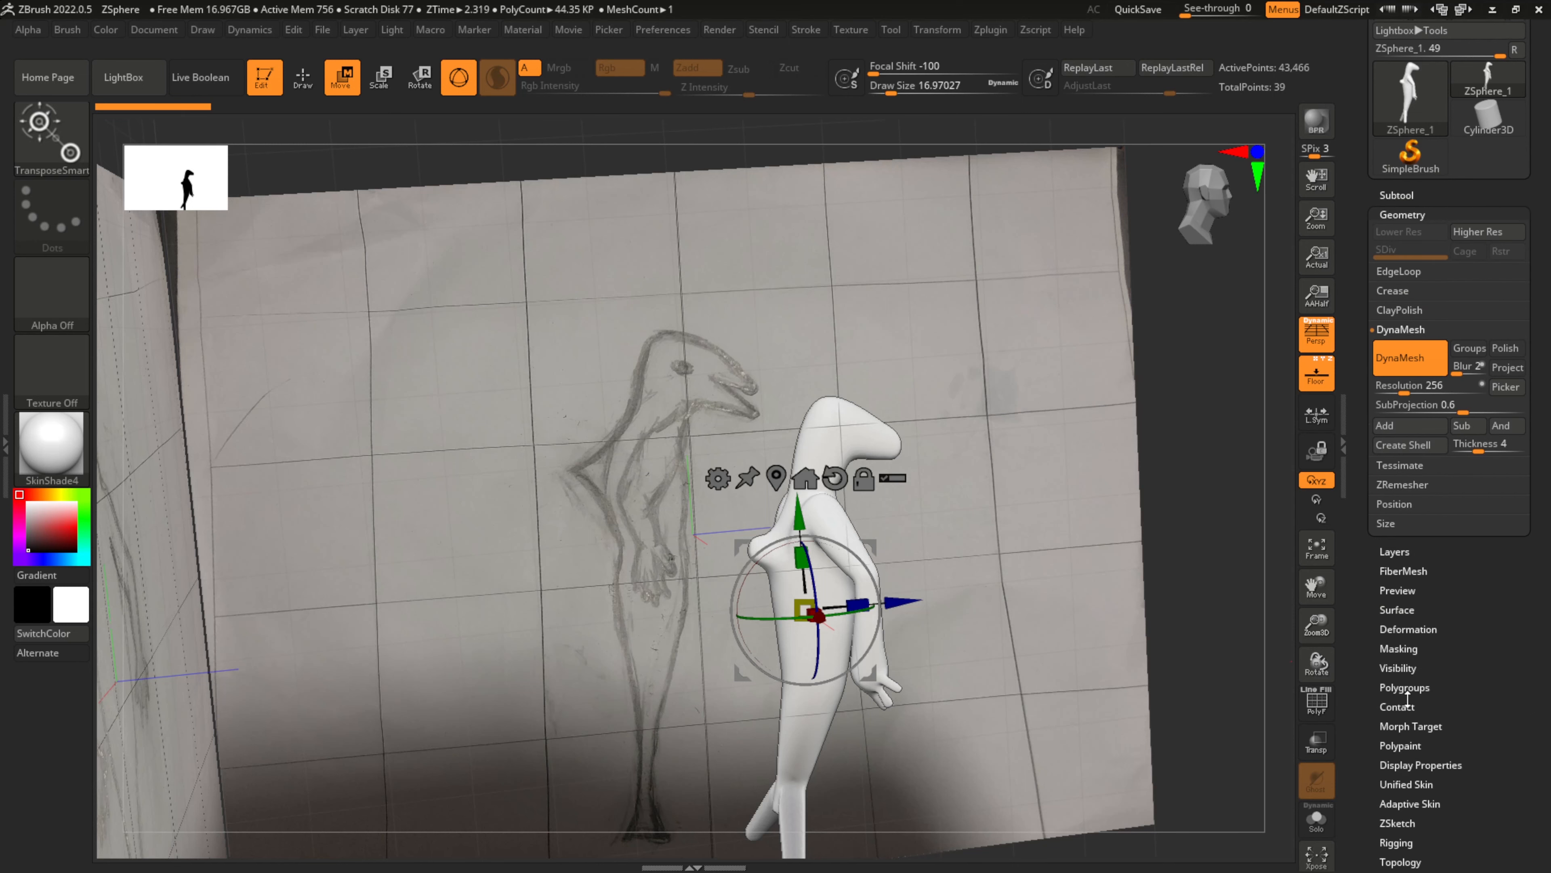
left_click(1410, 803)
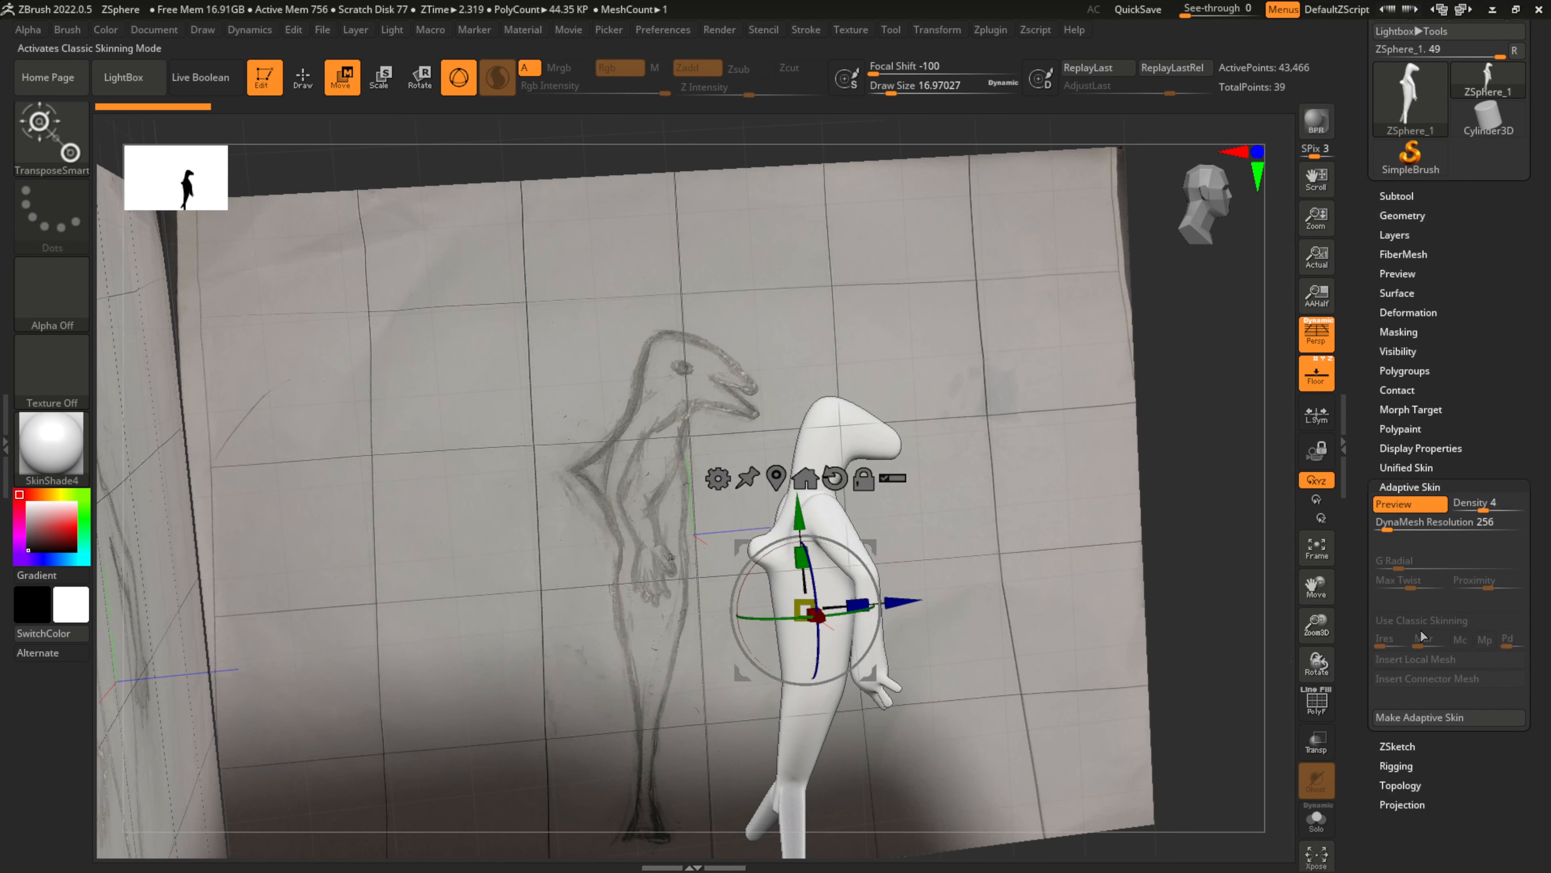
left_click_drag(1486, 508, 1359, 529)
left_click(1404, 507)
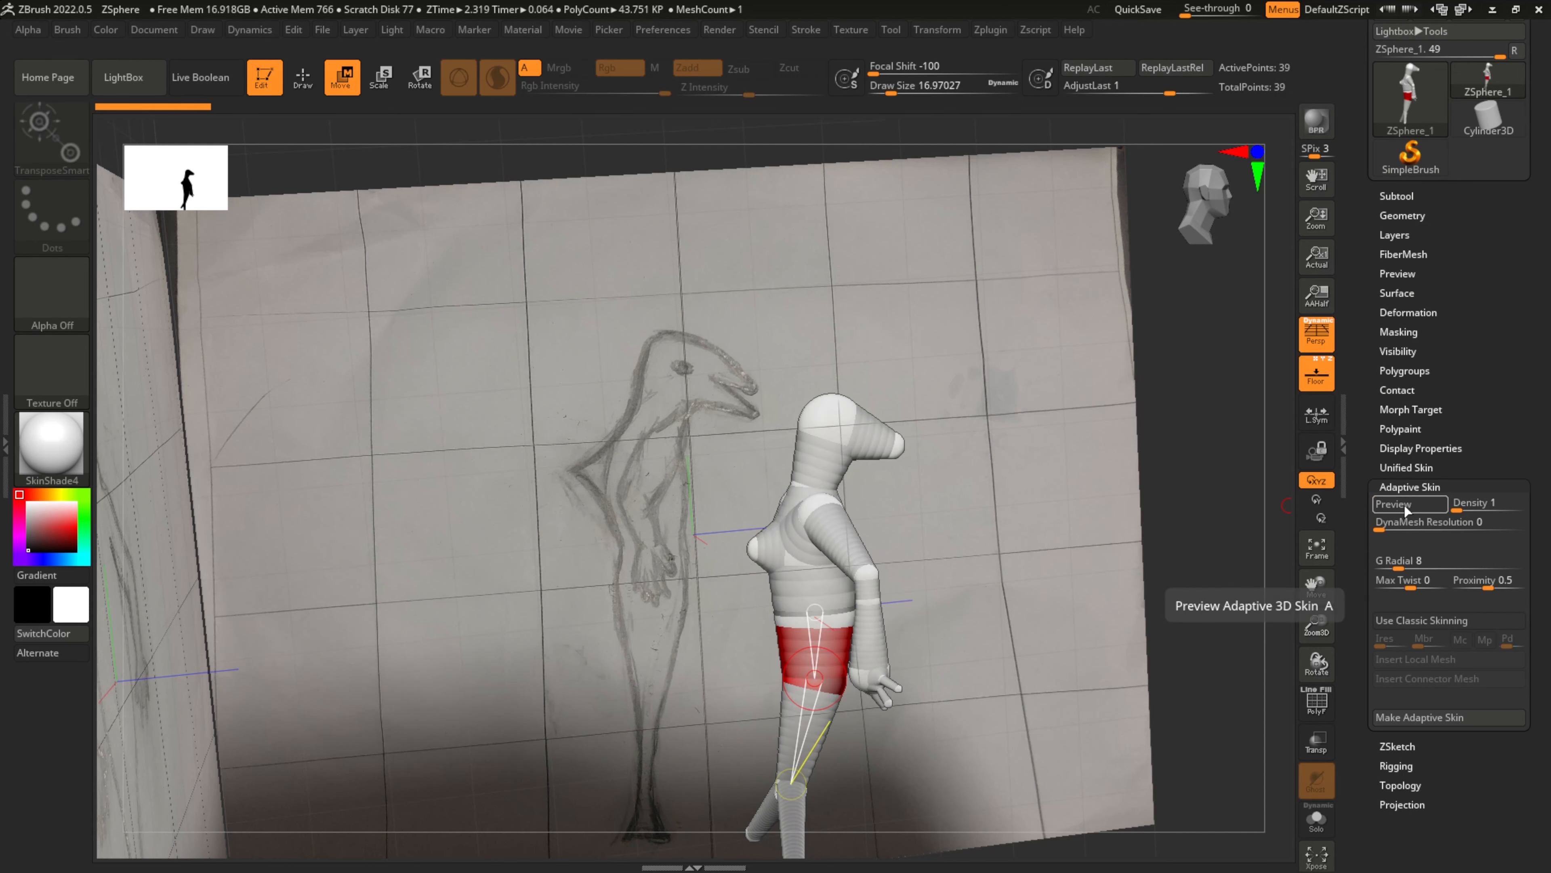
left_click(1405, 509)
left_click_drag(1017, 591, 1262, 709)
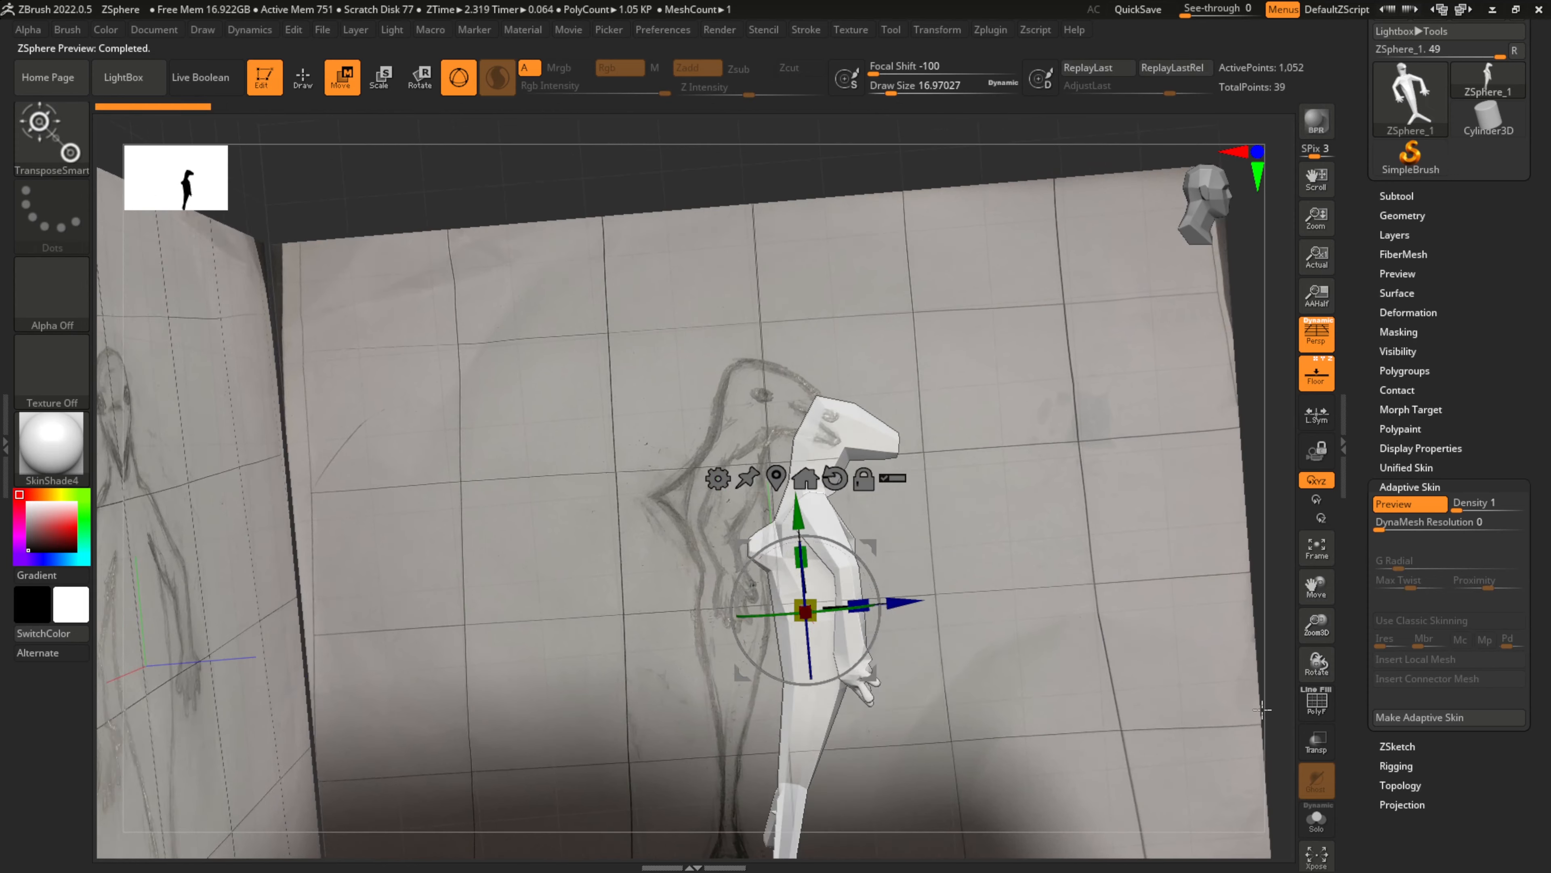
Show the polyframe on the skin preview, pick the Move Topological brush and face the model from the front
left_click(1327, 702)
mouse_move(1032, 732)
left_mouse_down()
mouse_move(961, 709)
mouse_move(944, 740)
mouse_move(926, 705)
mouse_move(993, 717)
left_mouse_up()
key("space")
left_click(985, 718)
left_click_drag(1155, 641, 1142, 678, "shift")
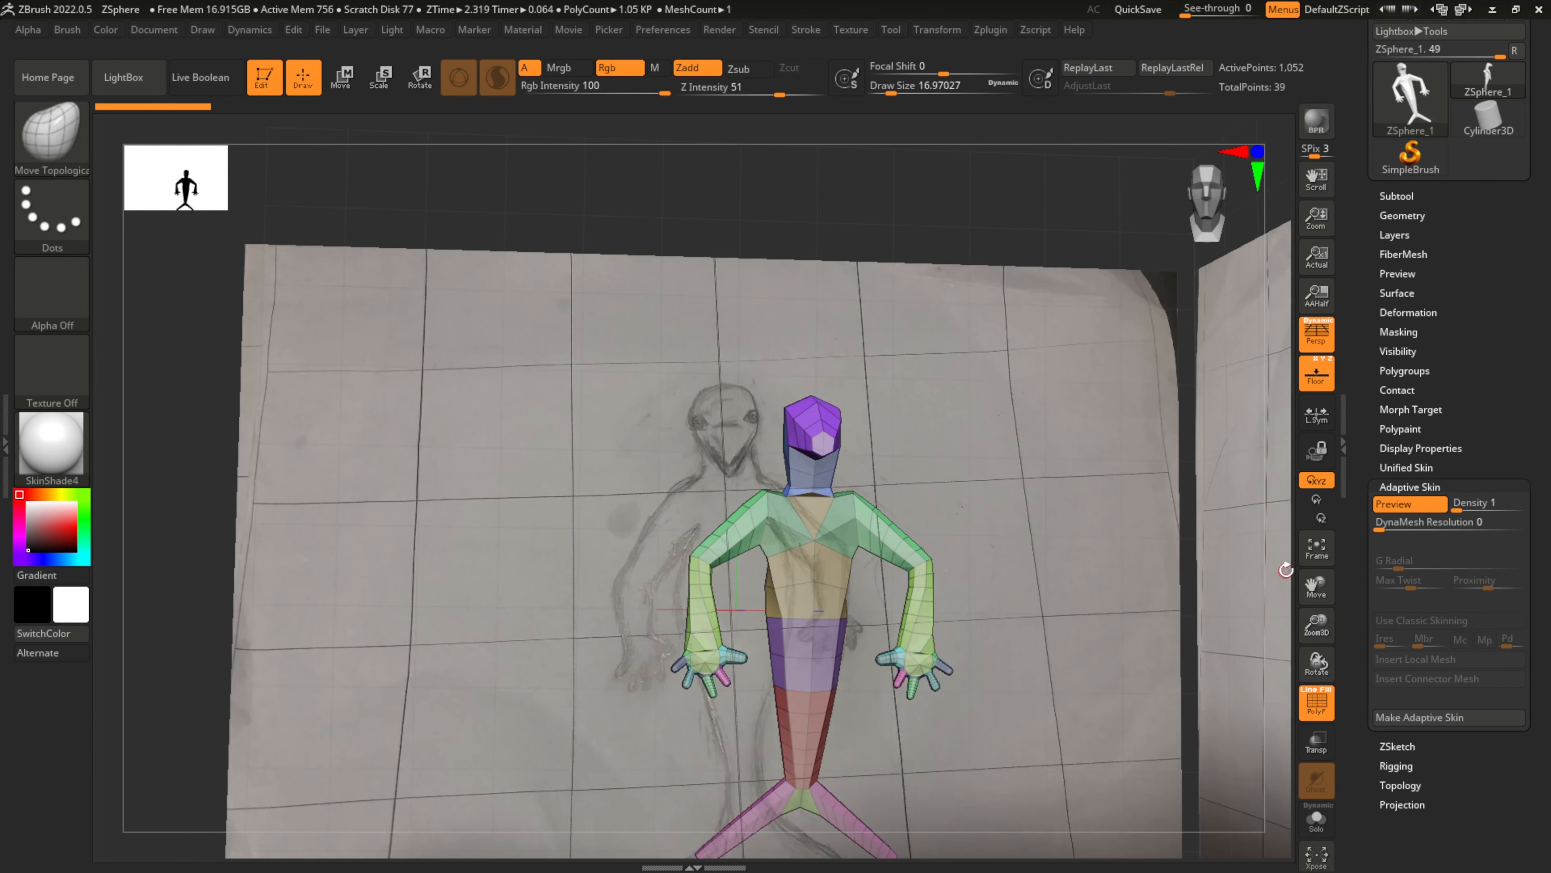
Convert the low-density skin preview to a PolyMesh3D and open the new mesh's Subtool settings
scroll(1403, 390, "up", 3)
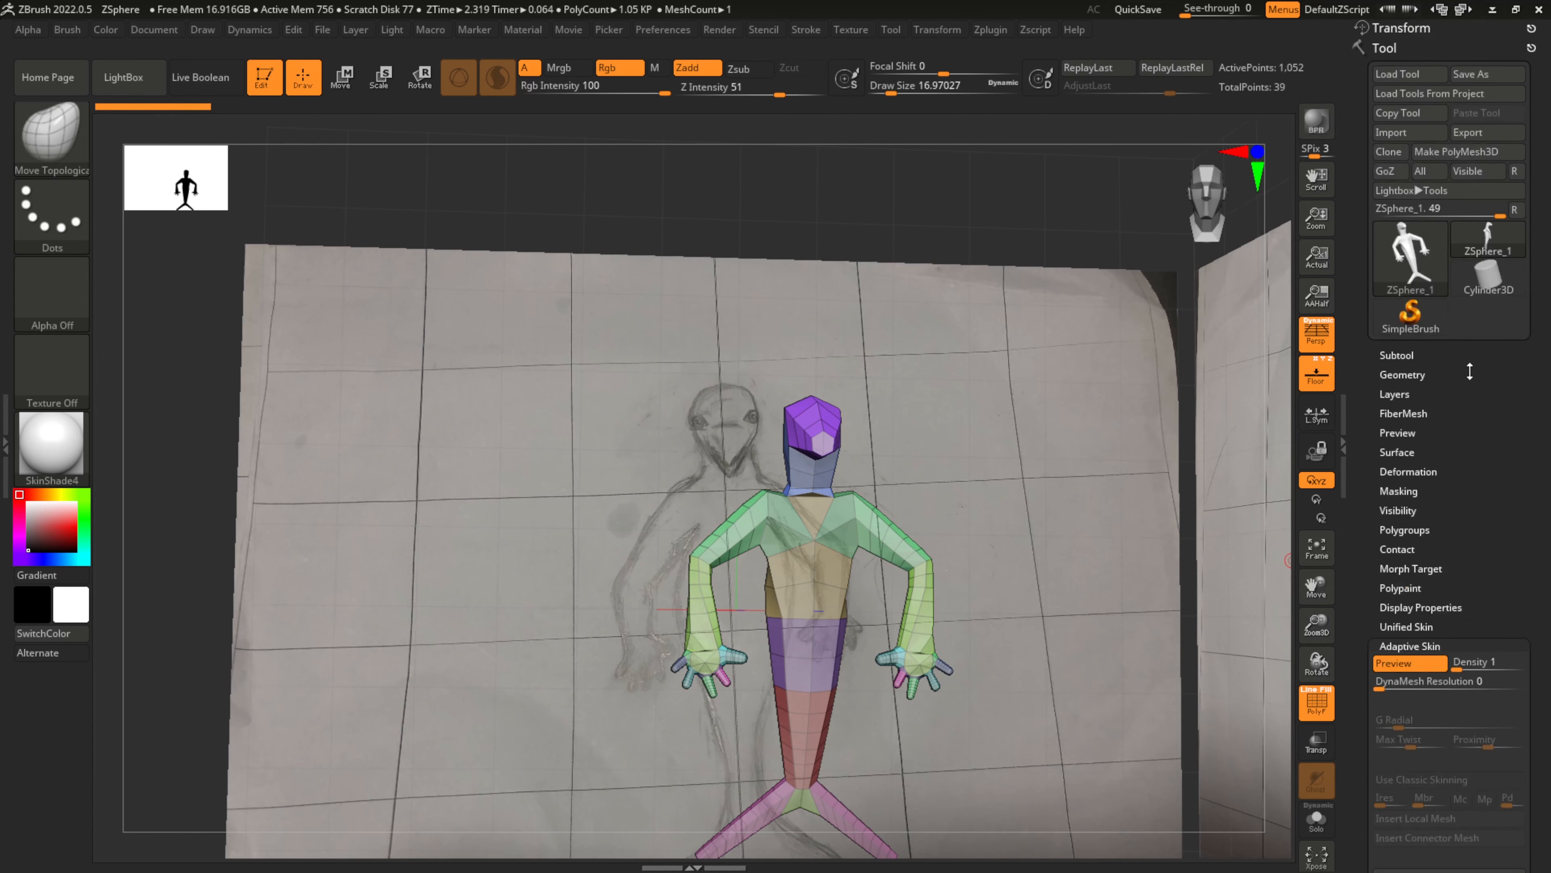
left_click(1463, 153)
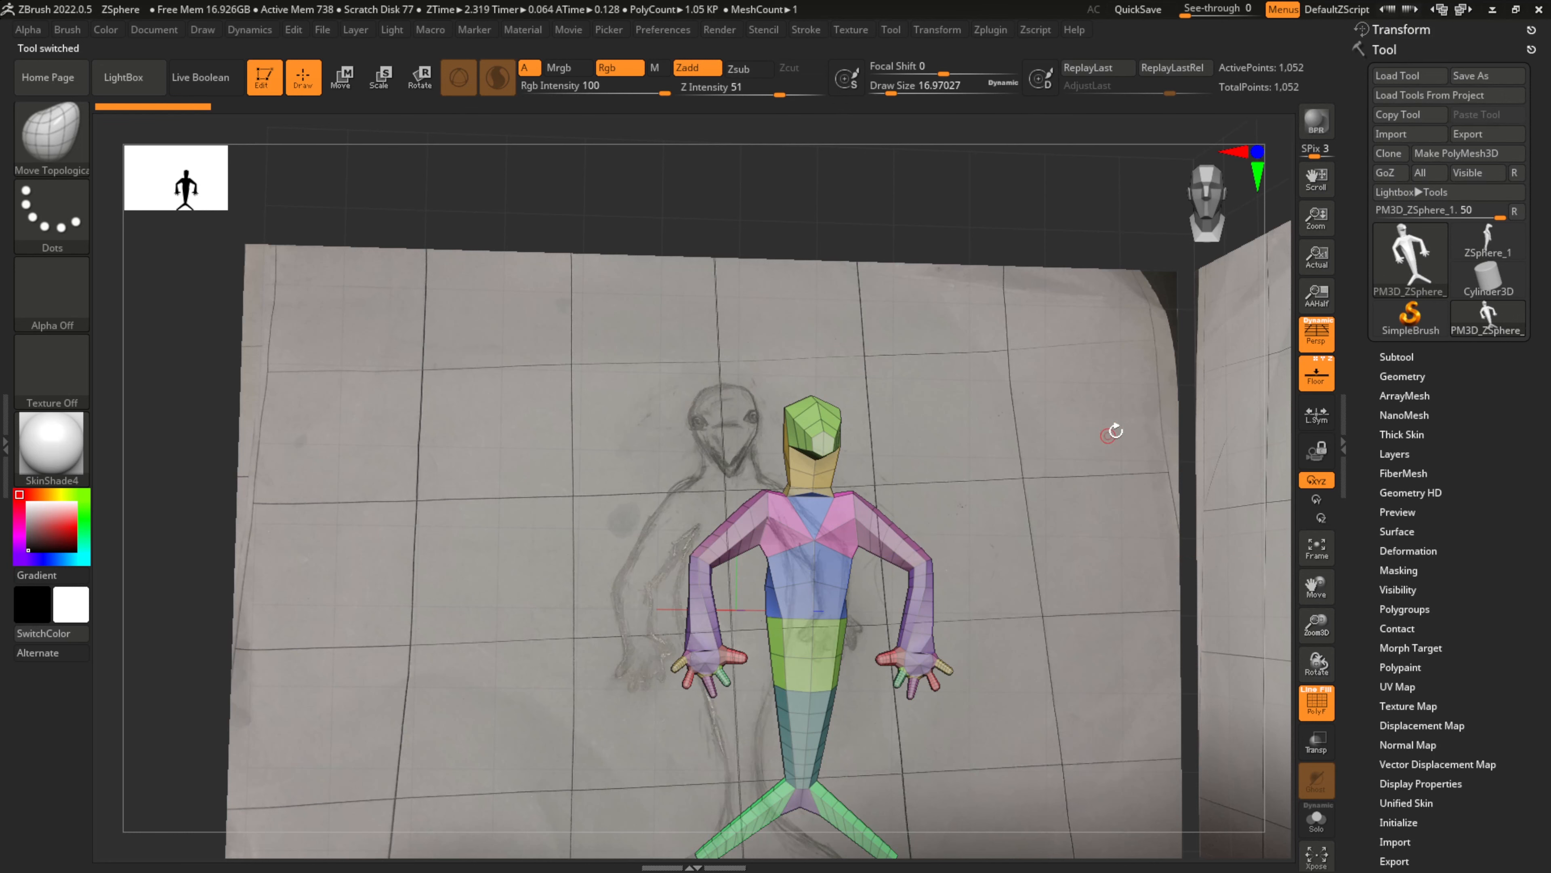
left_click(1397, 356)
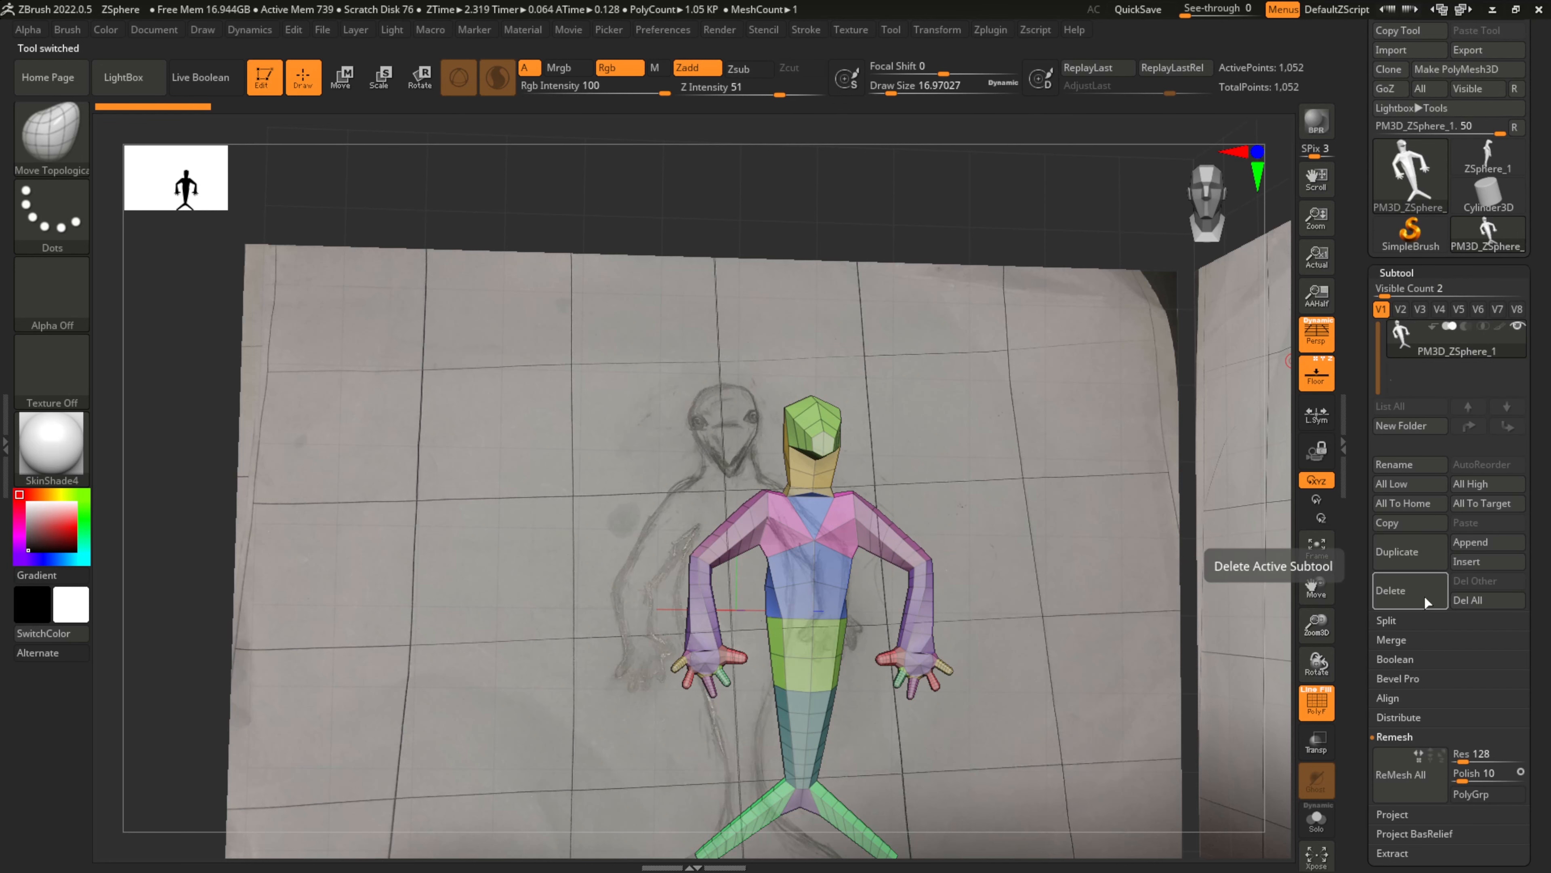
scroll(1425, 590, "down", 4)
scroll(1429, 570, "down", 2)
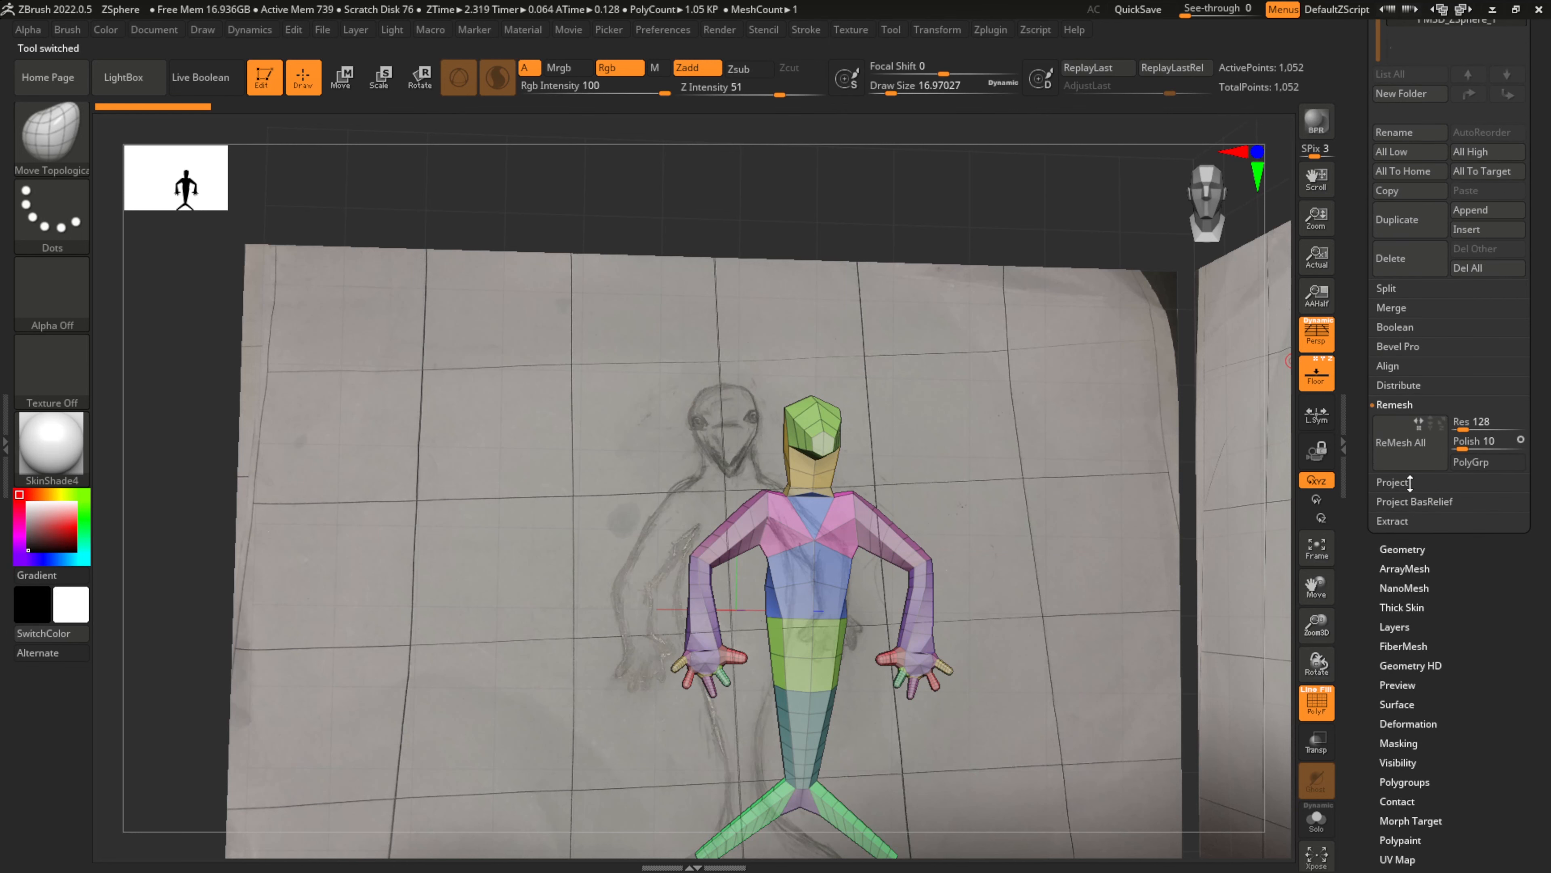
scroll(1425, 529, "up", 8)
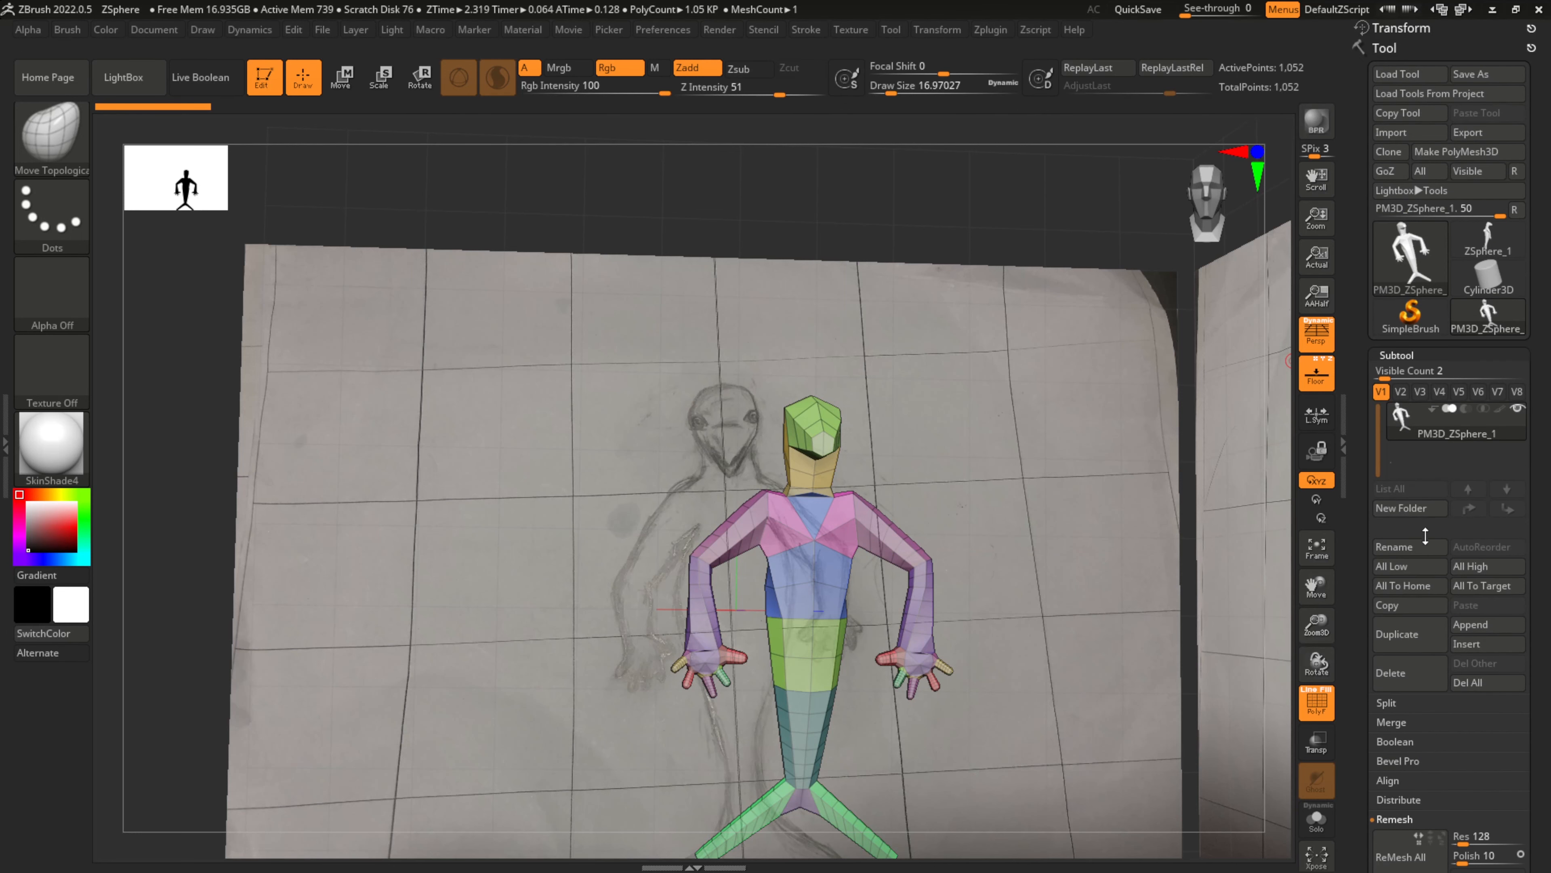
scroll(1428, 519, "down", 5)
scroll(1427, 550, "down", 2)
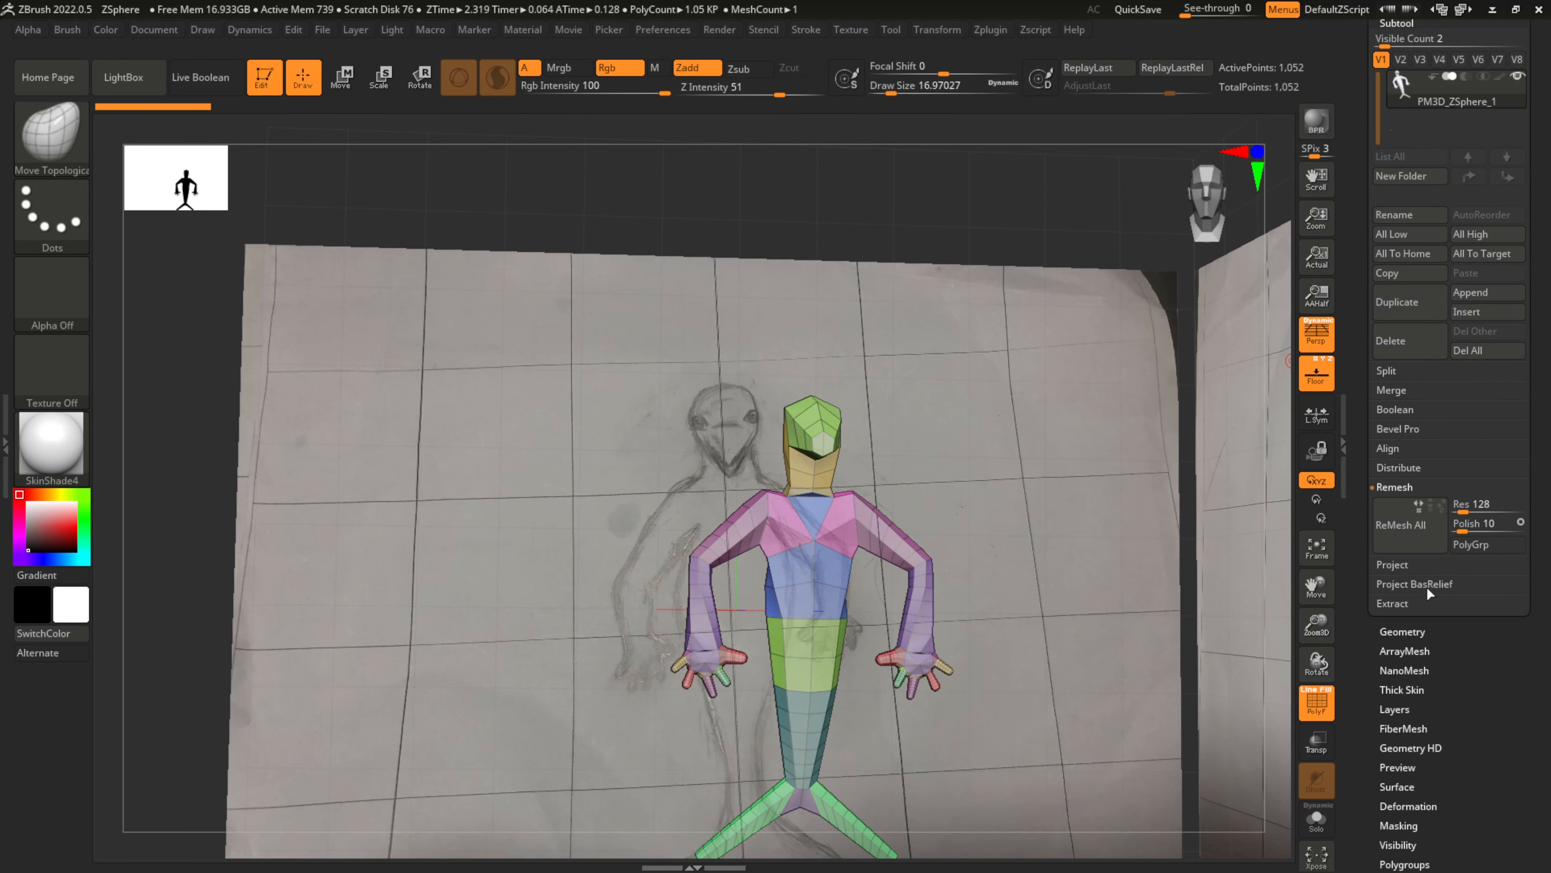
Divide the converted creature mesh repeatedly, up to subdivision level 9
left_click(1417, 629)
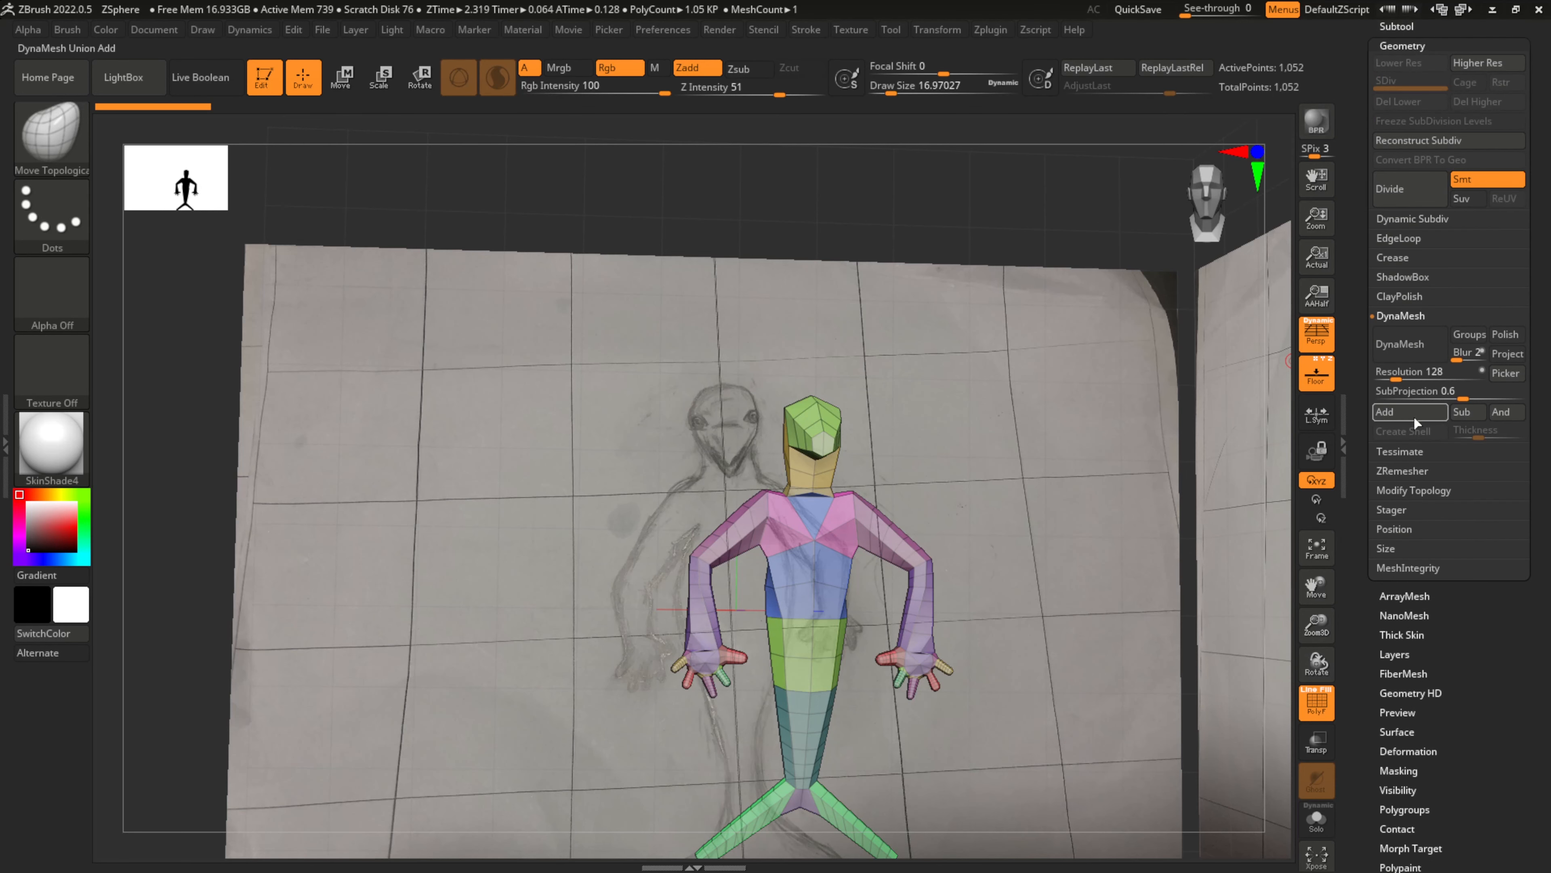
scroll(1409, 282, "up", 2)
left_click(1409, 283)
left_click(1410, 282)
left_click(1410, 283)
left_click(1410, 283)
left_click(1410, 282)
left_click(1410, 283)
left_click(1410, 283)
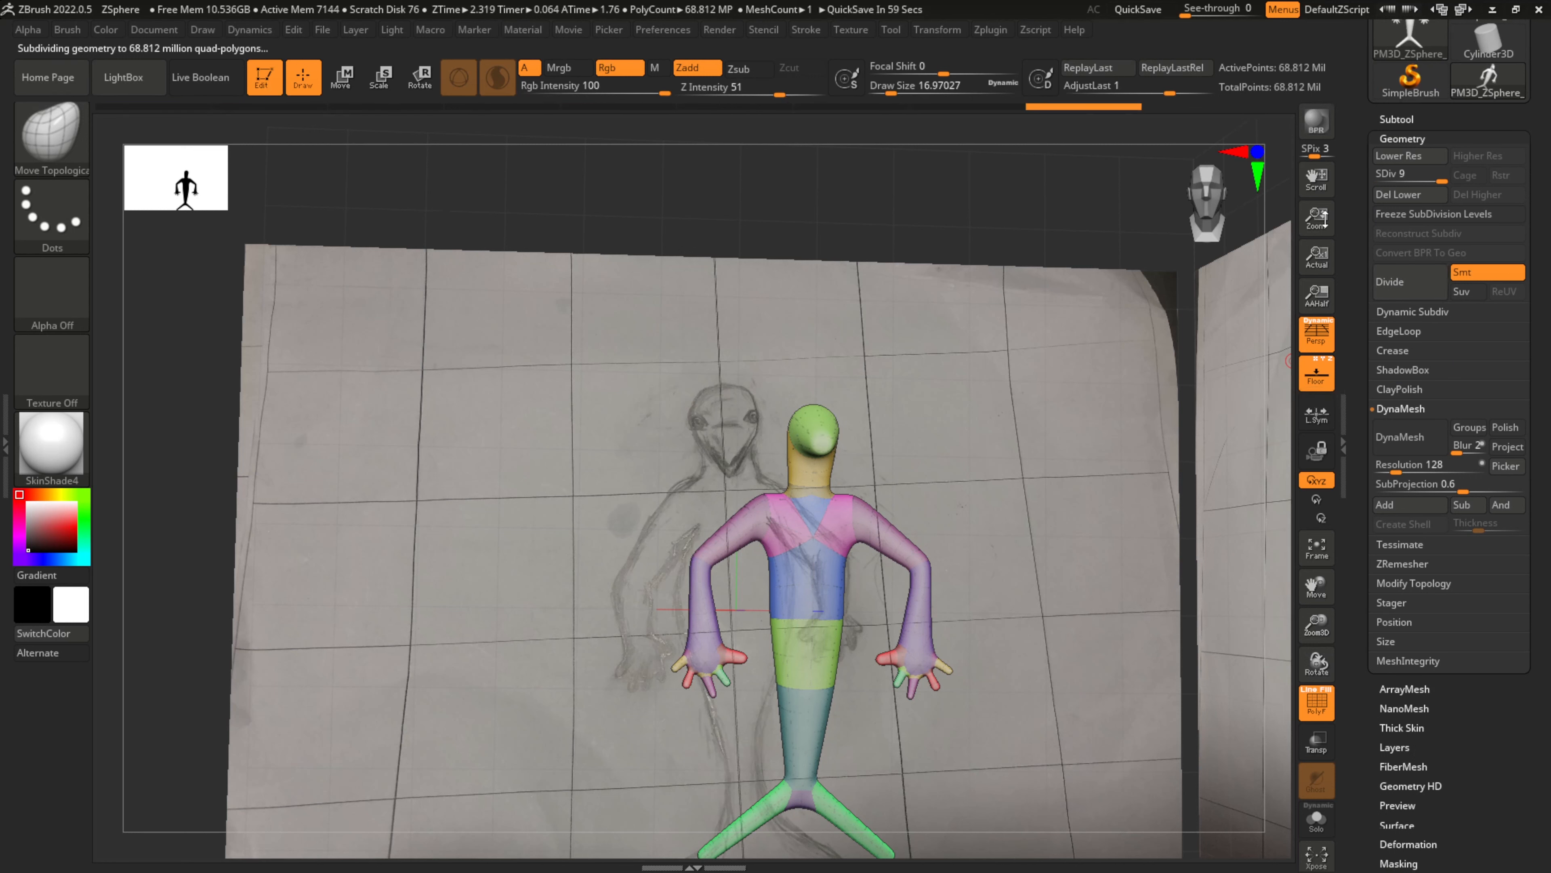
Turn off the polyframe and step the creature mesh down to subdivision level 7
key("shift+f")
key("shift+d")
key("shift+d")
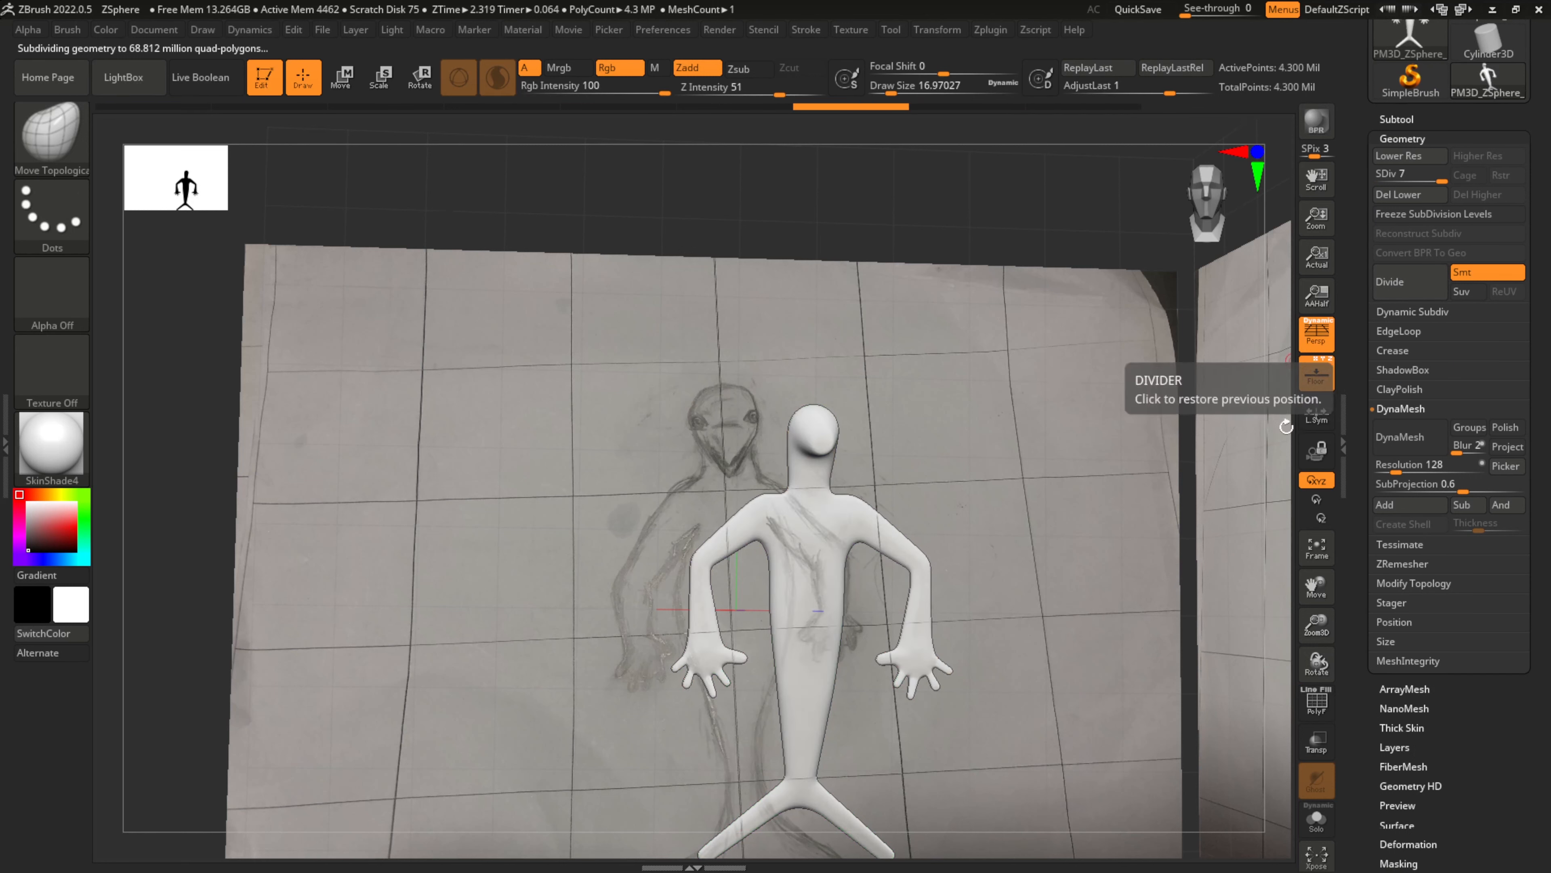
Switch to the ClayBuildup brush, set its Draw Size to about 80, and try it on the creature in side view
mouse_move(349, 672)
left_mouse_down()
mouse_move(876, 635)
mouse_move(916, 612)
left_mouse_up()
key("b")
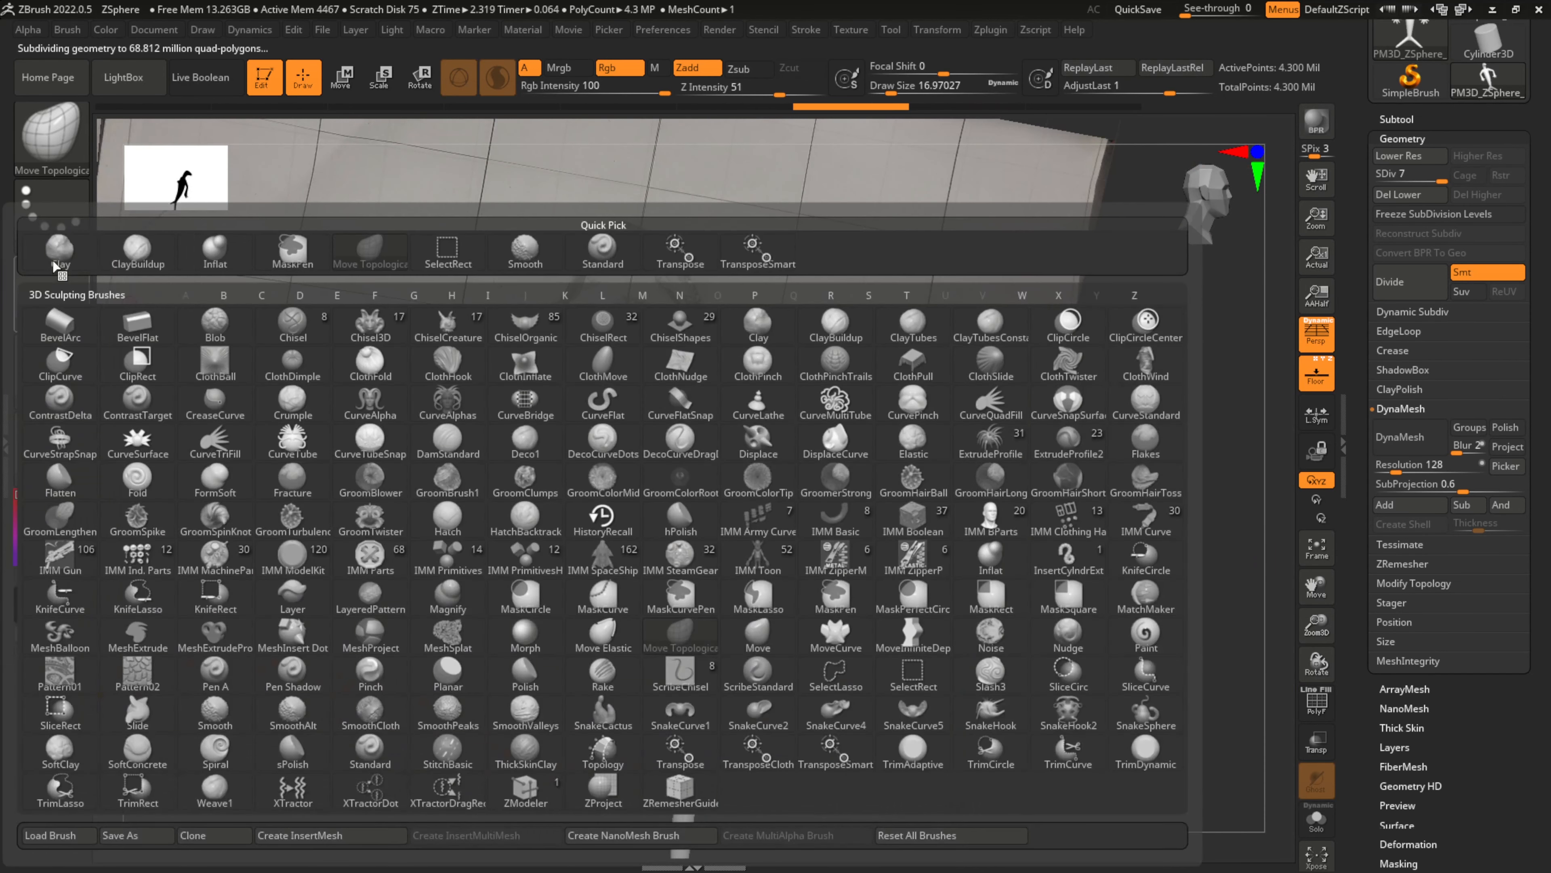
key("c")
key("b")
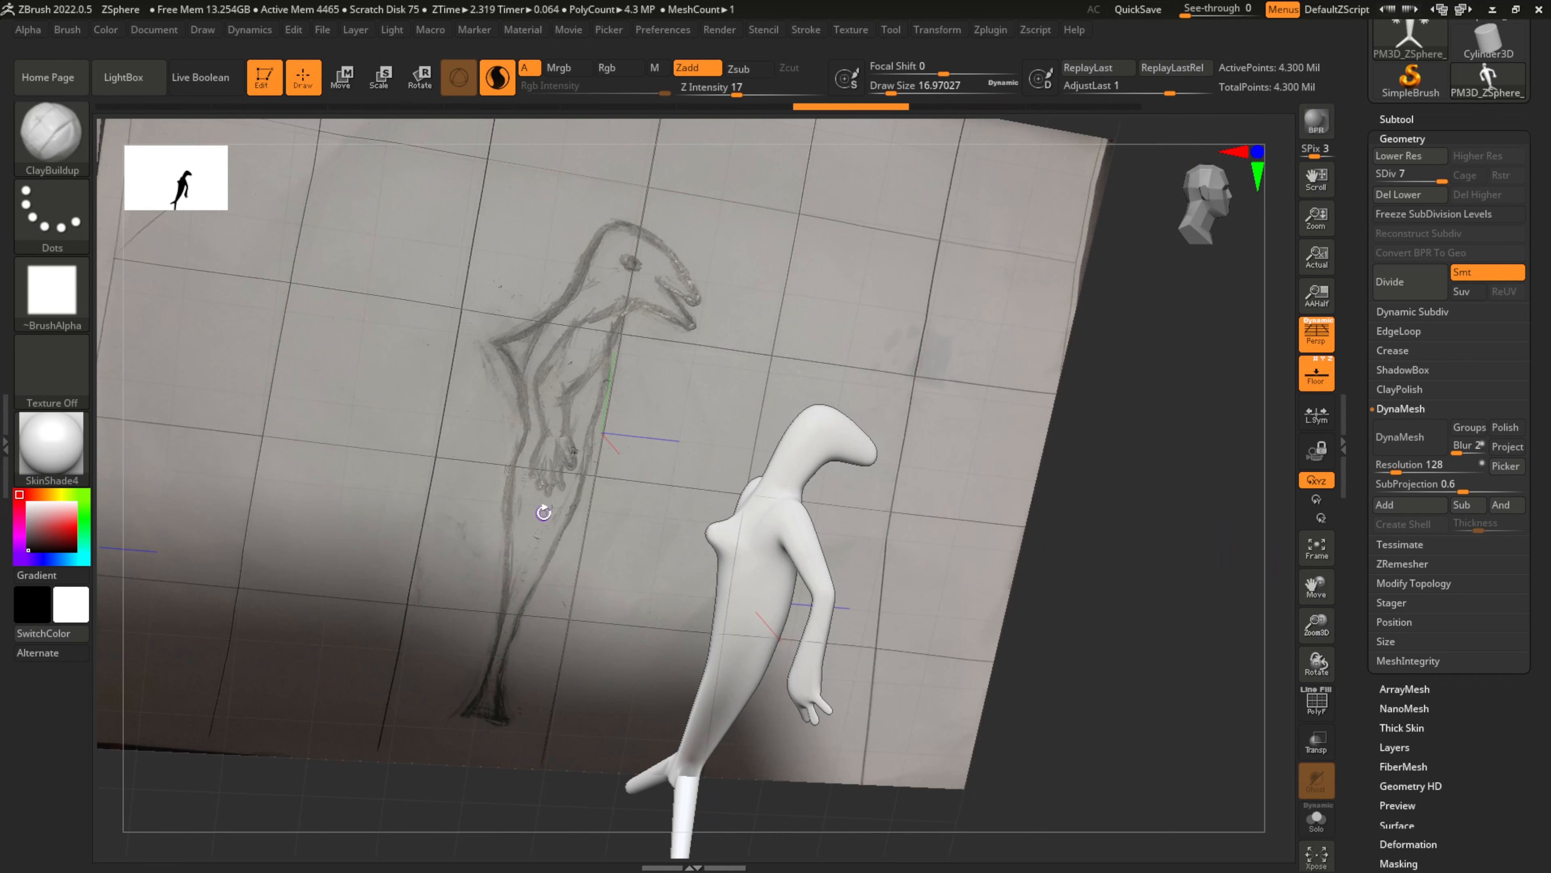
left_click_drag(894, 92, 913, 101)
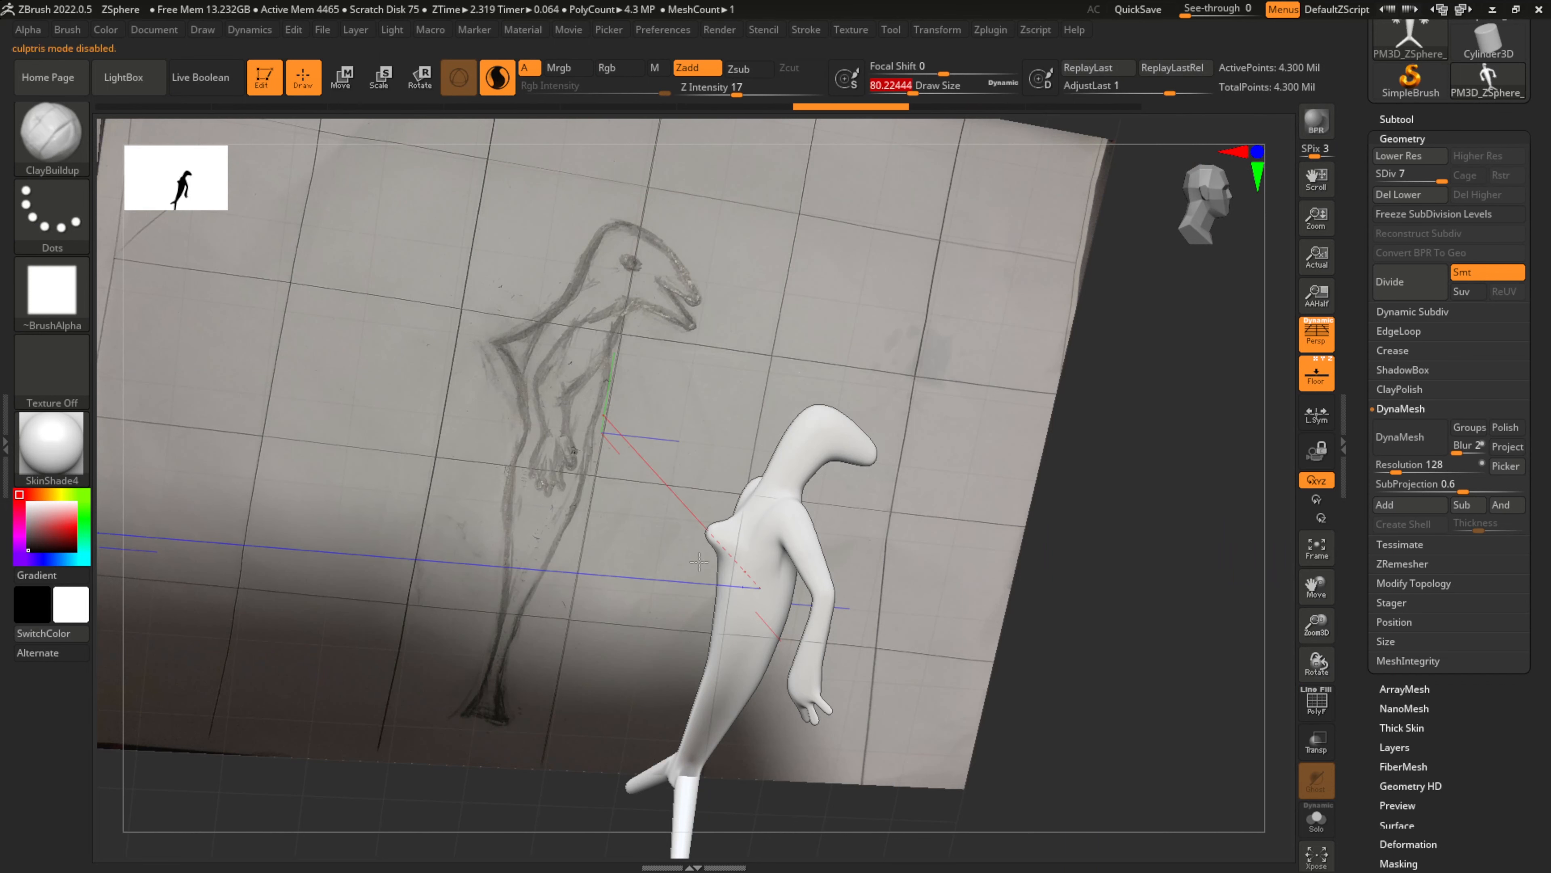
left_click(759, 588)
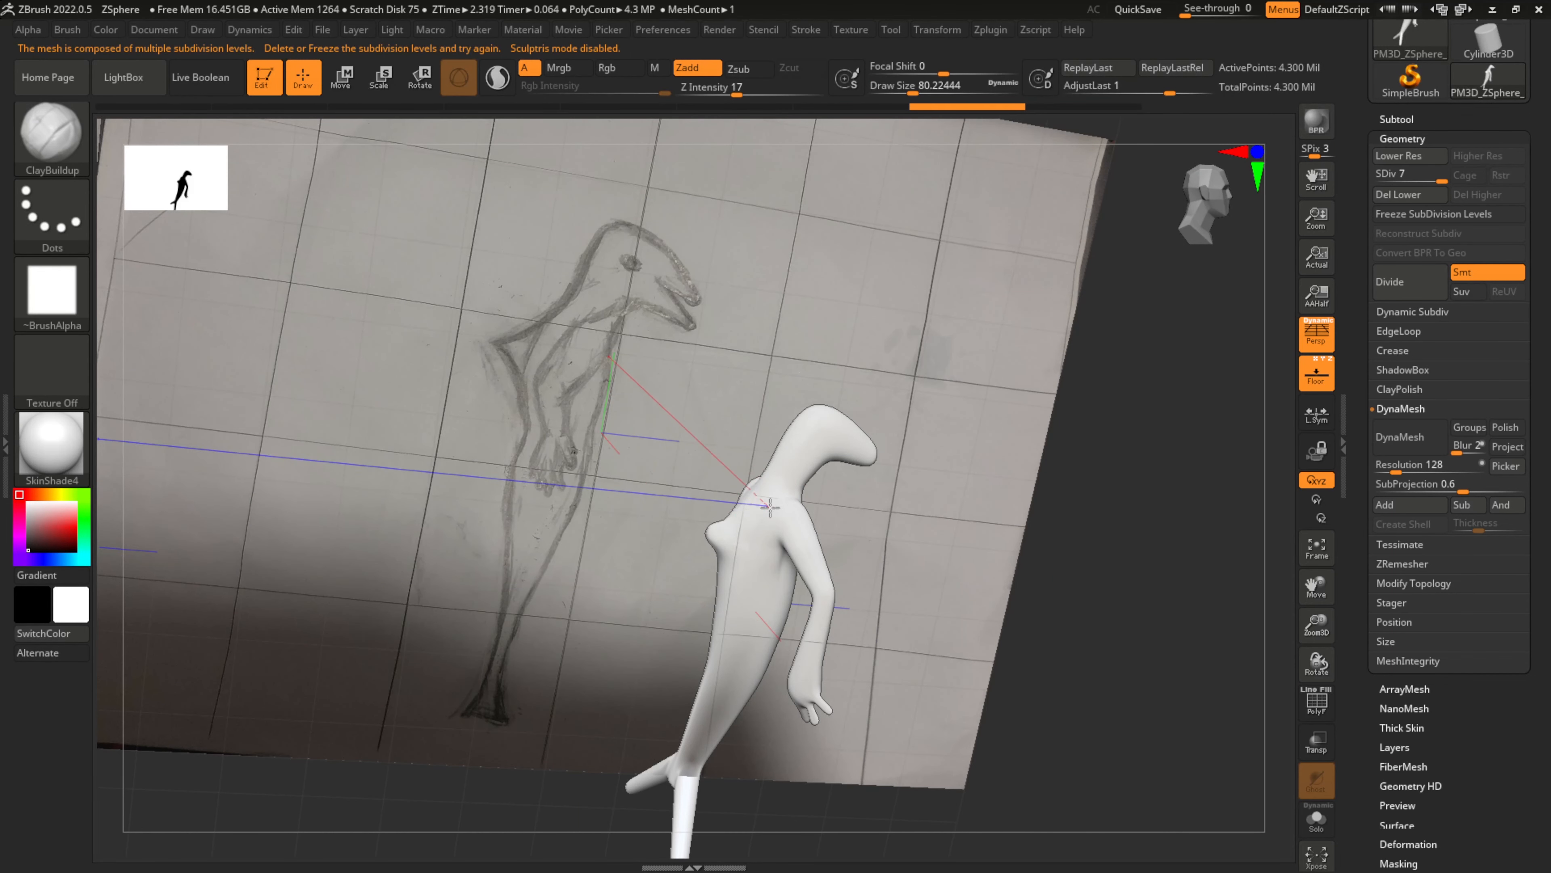
Face the creature from the front and brush a short vertical ClayBuildup stroke down the middle of its belly
mouse_move(806, 477)
right_mouse_down()
mouse_move(676, 502)
mouse_move(686, 539)
mouse_move(663, 544)
right_mouse_up()
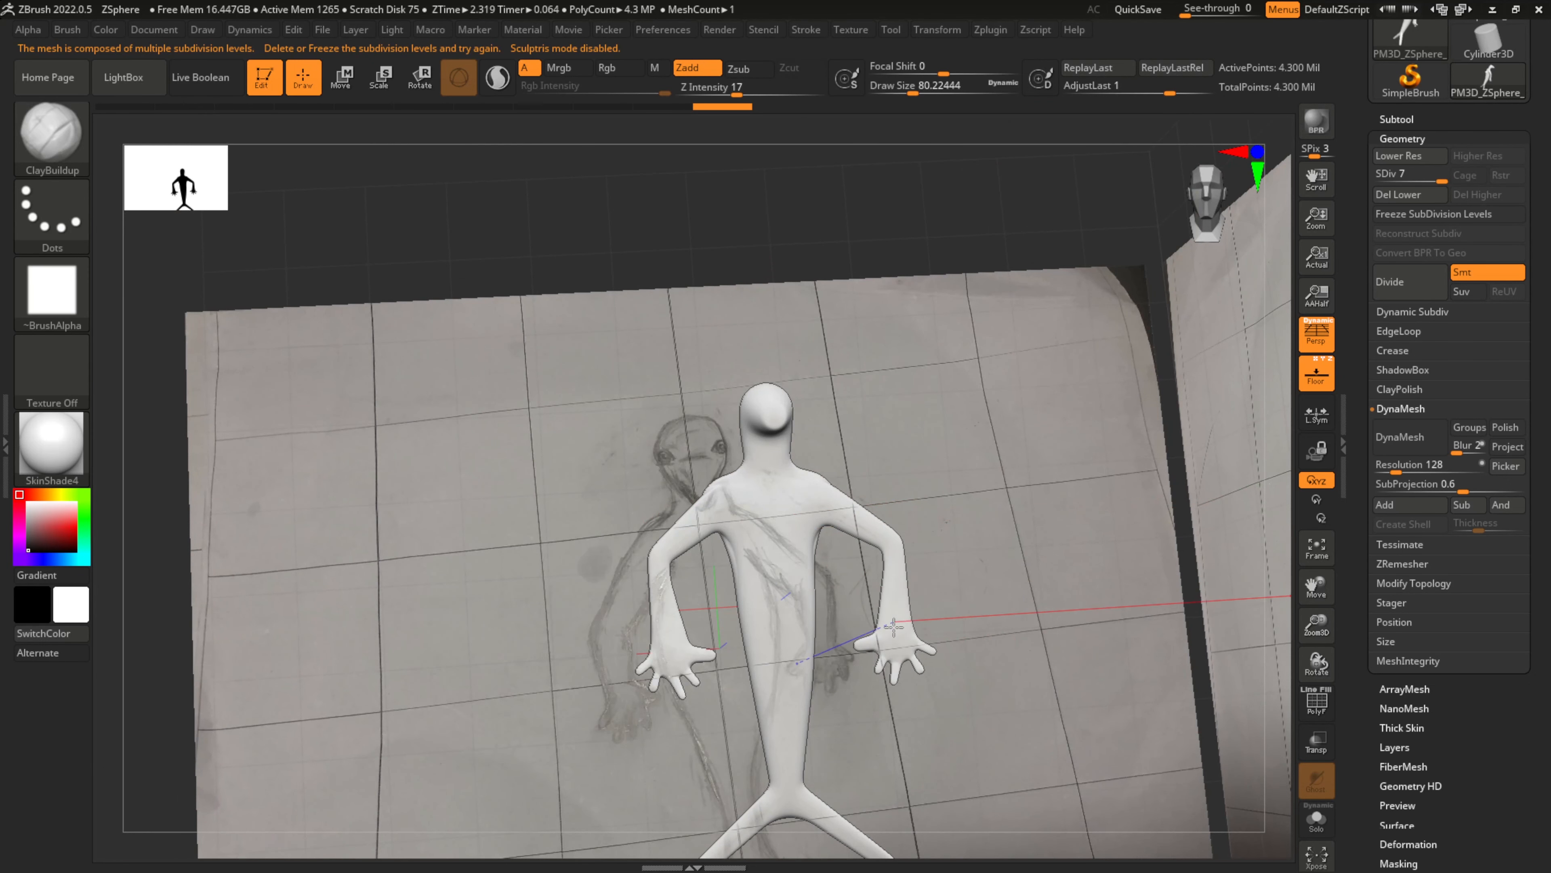
key("shift")
left_click_drag(793, 585, 795, 649)
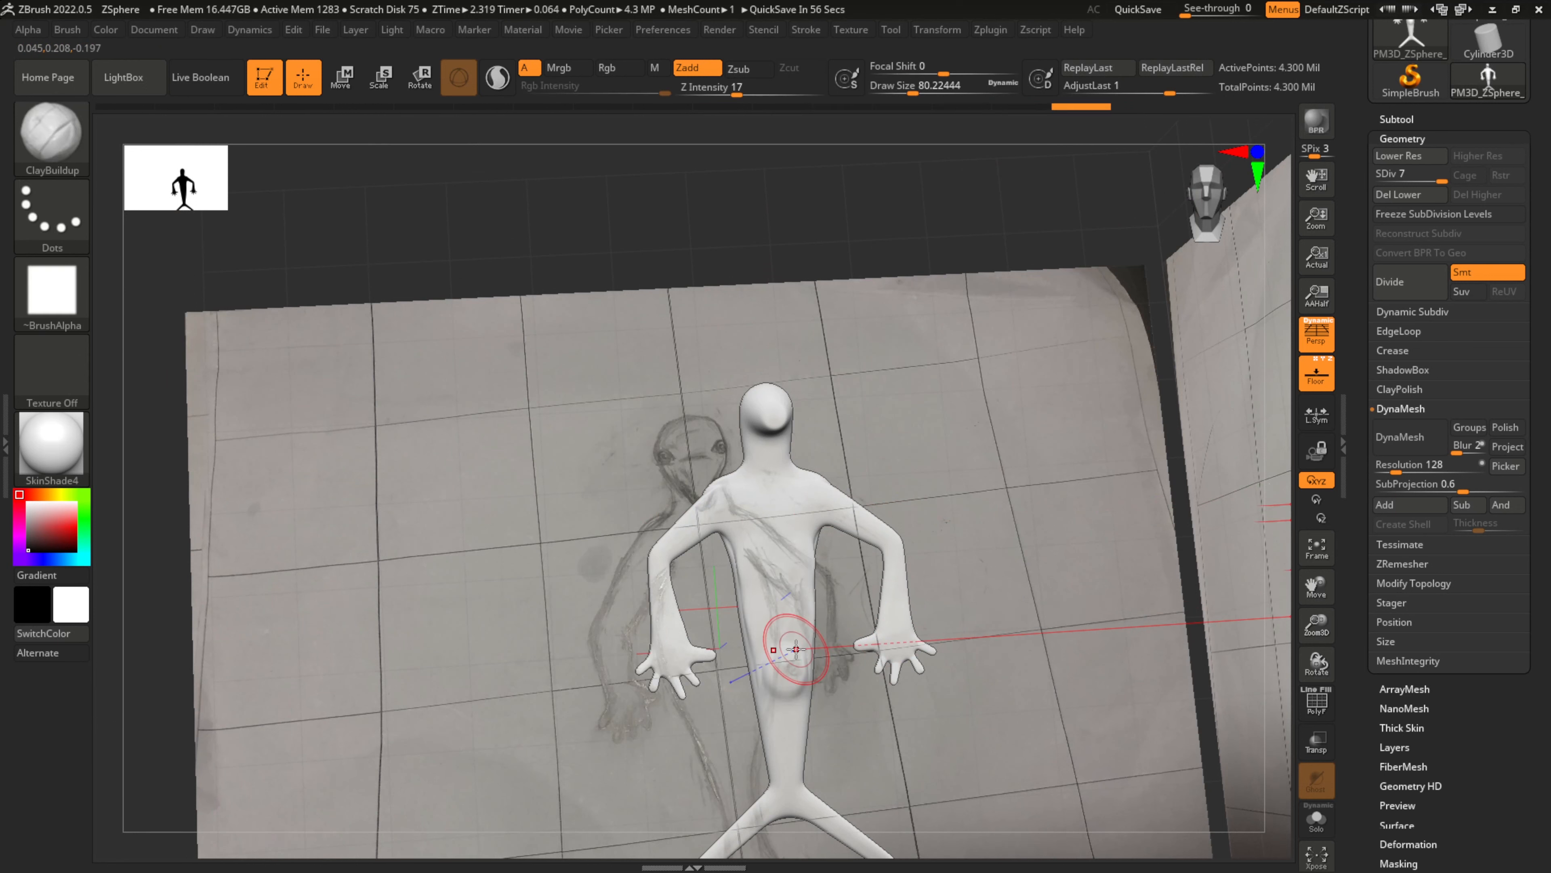